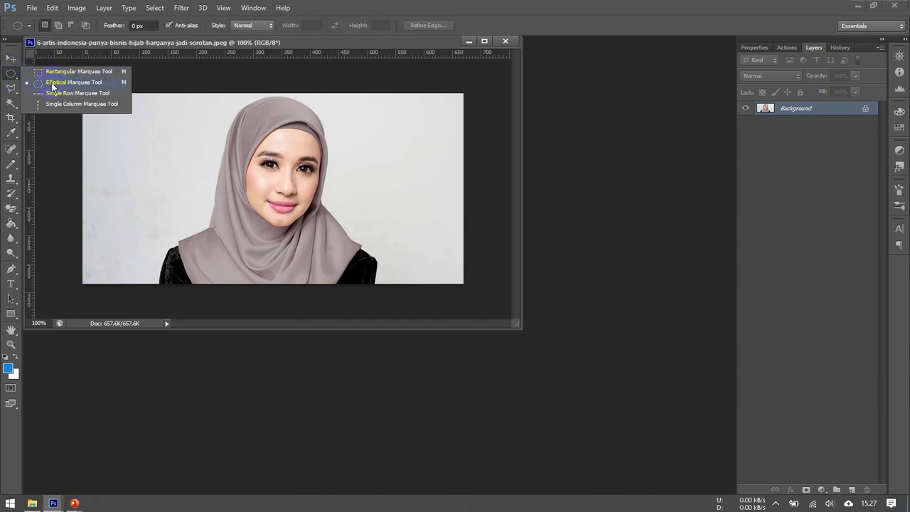
# Copy a rectangular selection around the woman's head to a new layer and check the copy with the Background briefly hidden
pyautogui.moveTo(59, 108); pyautogui.dragTo(69, 76)
pyautogui.moveTo(53, 76); pyautogui.dragTo(54, 77)
pyautogui.moveTo(214, 95); pyautogui.dragTo(338, 226)
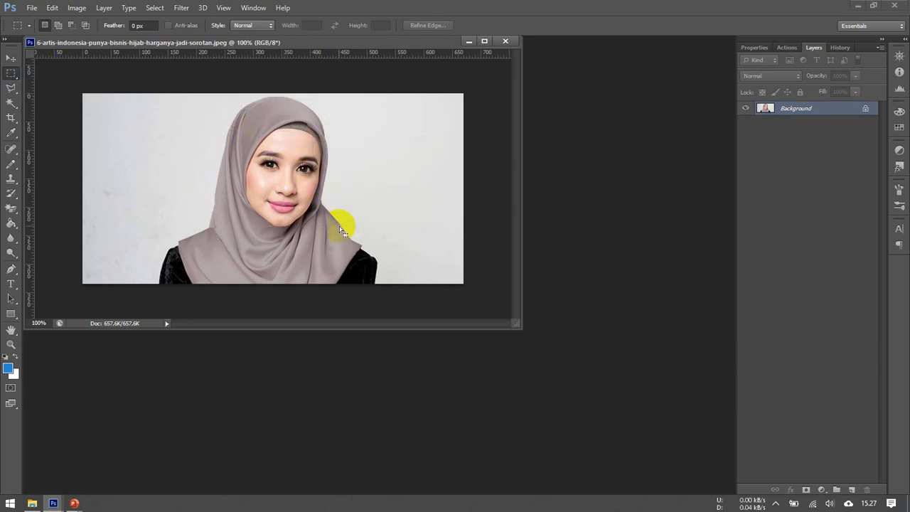
pyautogui.rightClick(268, 105)
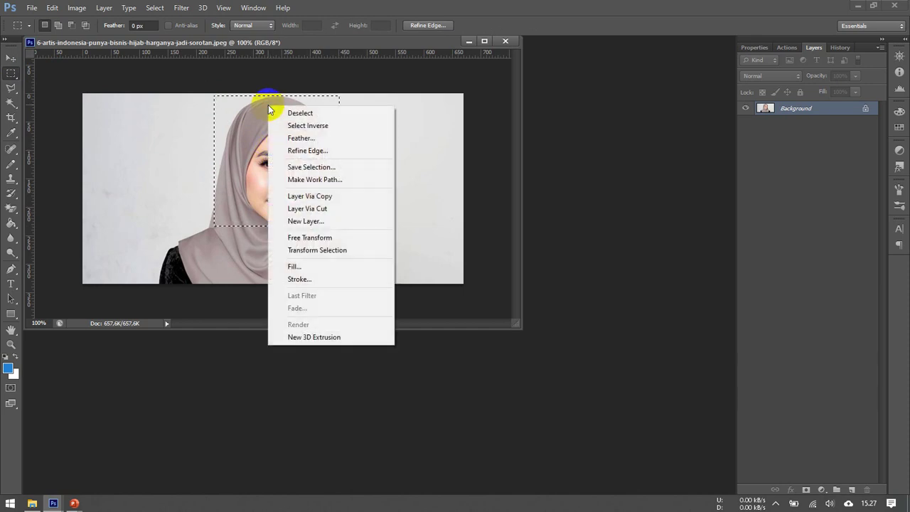
pyautogui.click(331, 196)
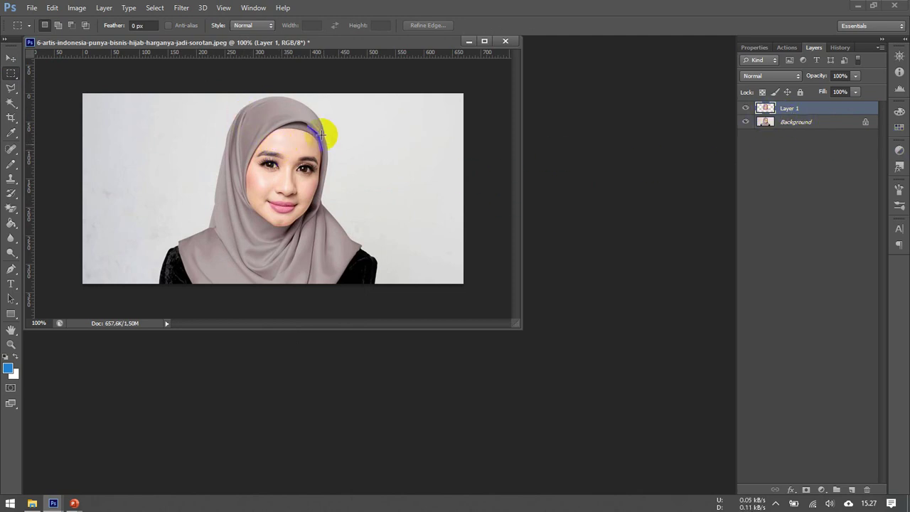
pyautogui.click(745, 123)
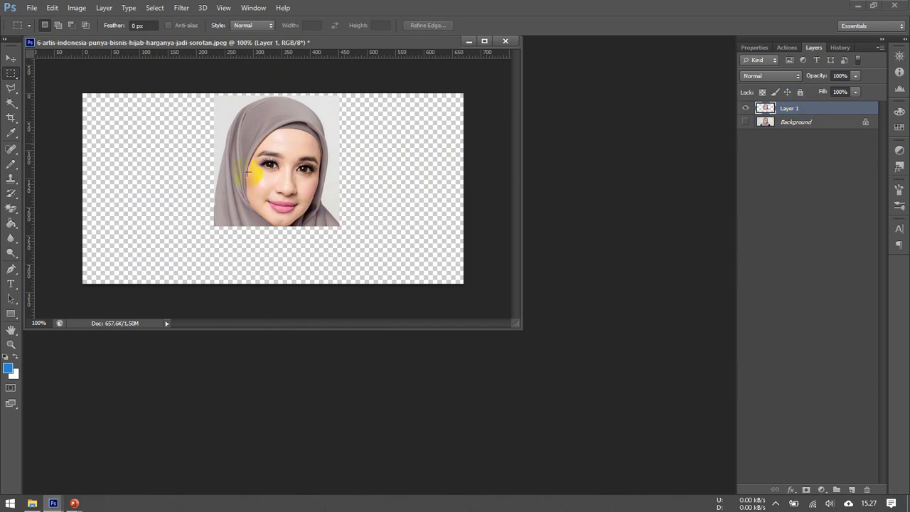
pyautogui.click(745, 122)
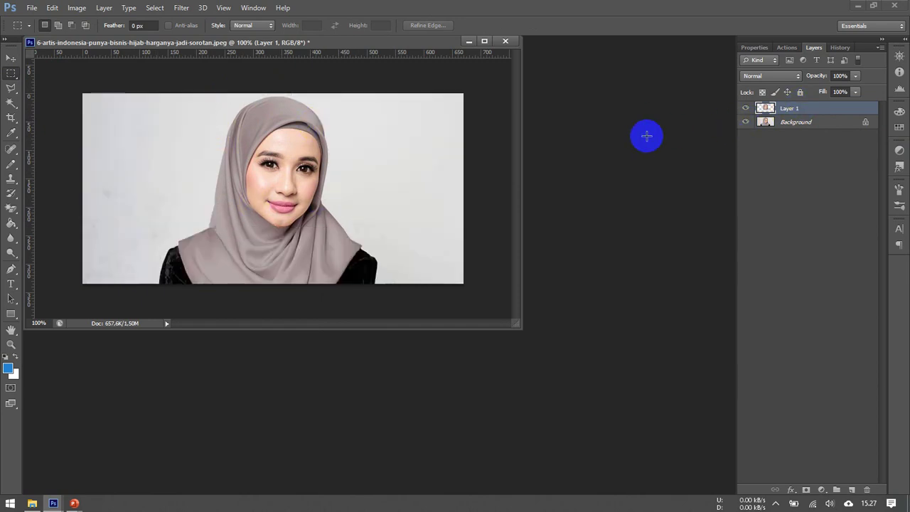
# Select the eye on the image's left side with the Elliptical Marquee tool and copy it to a new layer
pyautogui.rightClick(11, 73)
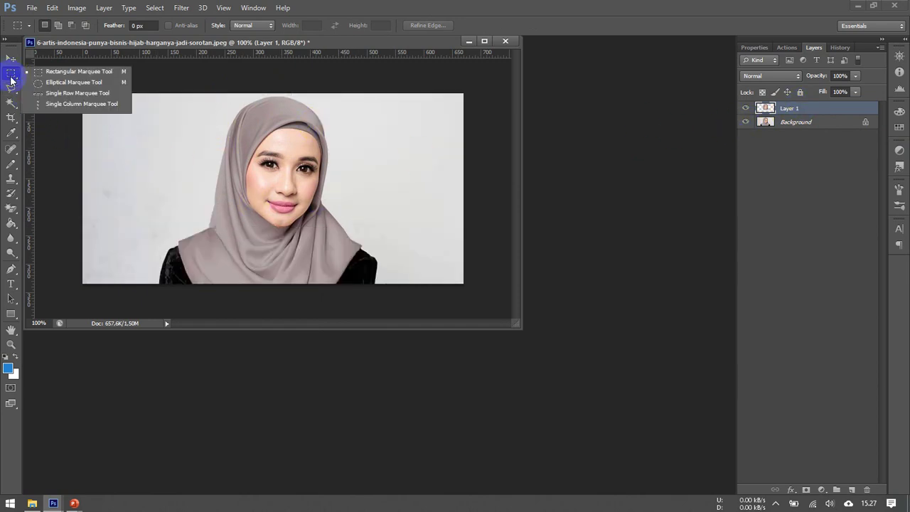
pyautogui.click(54, 82)
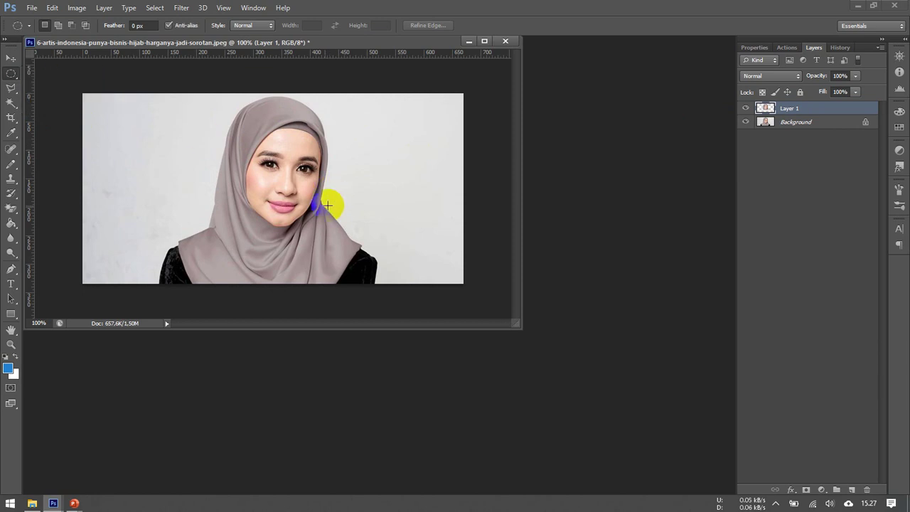
pyautogui.moveTo(254, 152); pyautogui.dragTo(285, 183)
pyautogui.rightClick(274, 170)
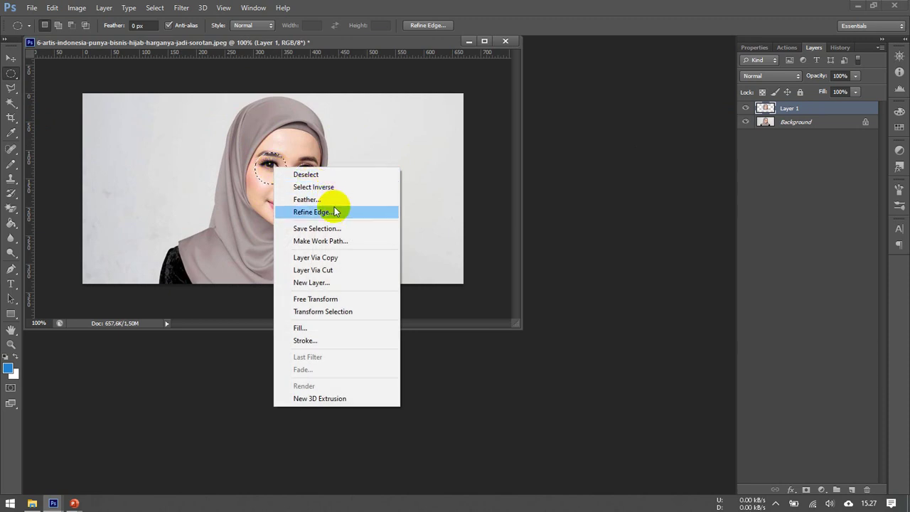
pyautogui.click(341, 257)
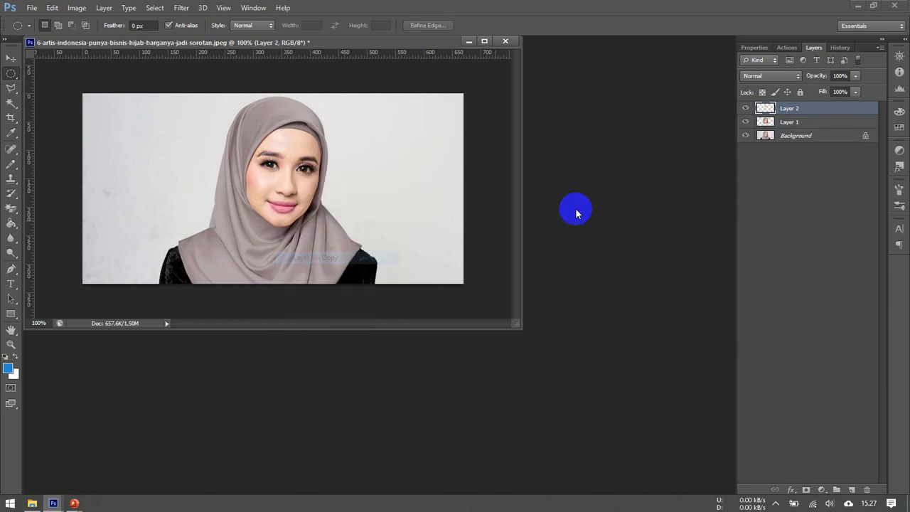
# Hide and reshow the Background and Layer 1 to examine the copied eye and head against transparency
pyautogui.click(746, 135)
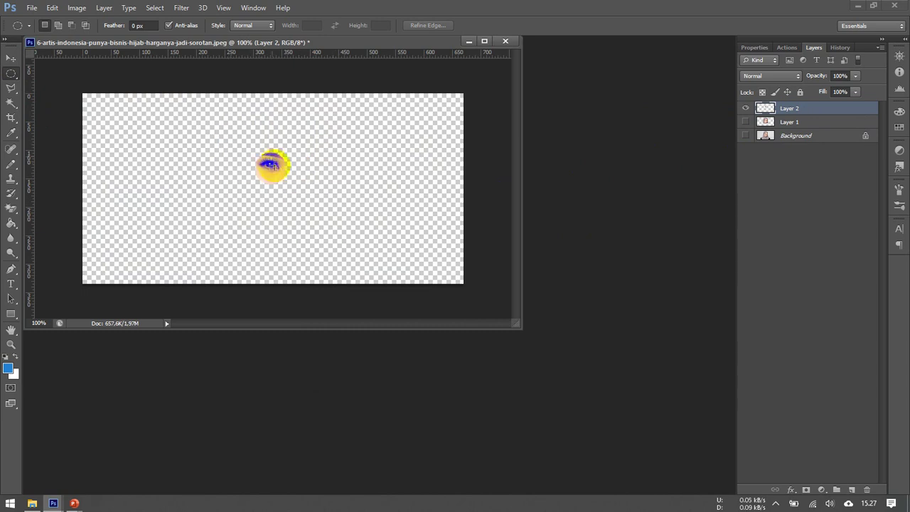
pyautogui.click(745, 122)
pyautogui.click(746, 135)
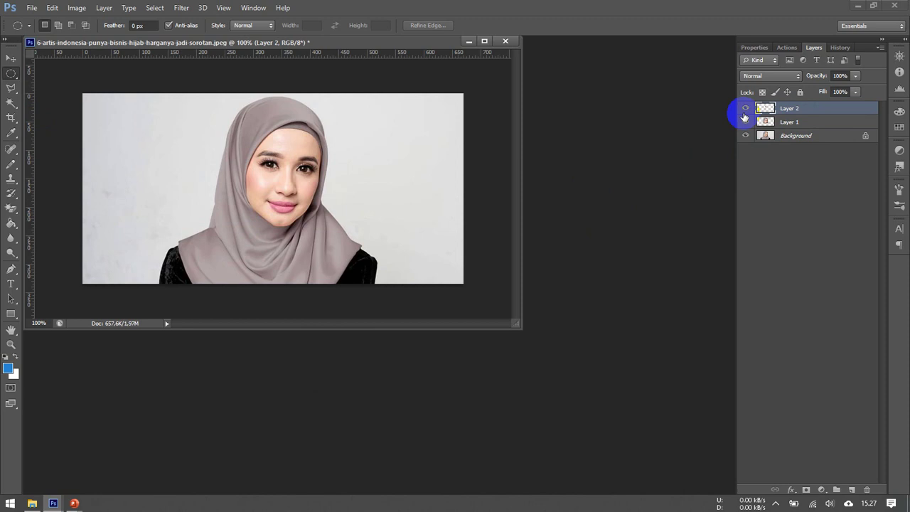
pyautogui.click(746, 137)
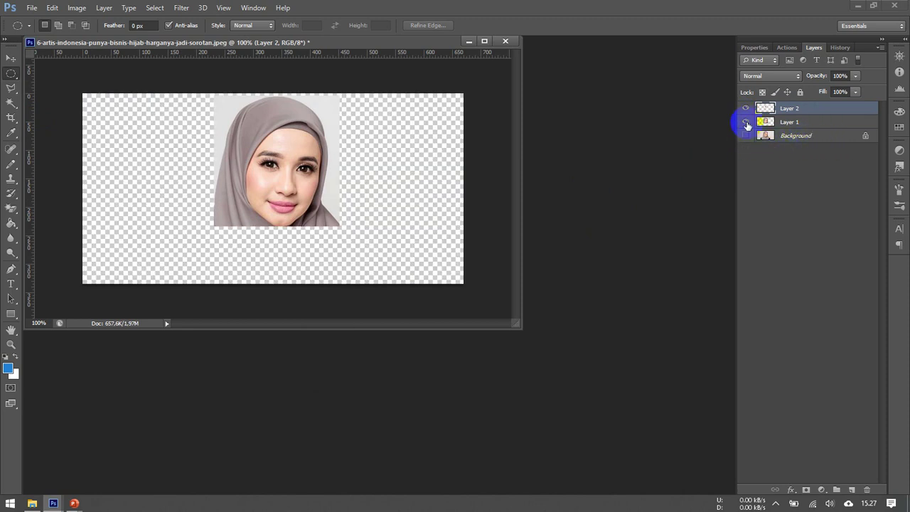
pyautogui.click(746, 123)
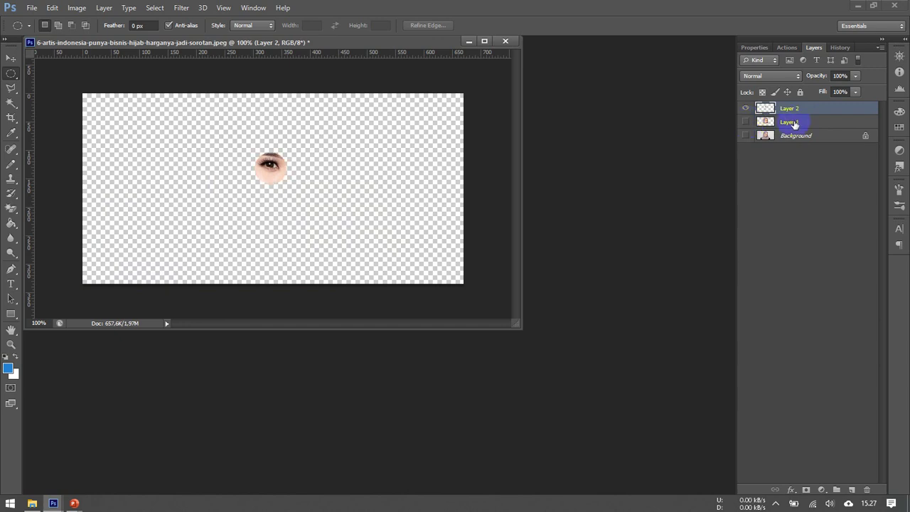
pyautogui.click(746, 123)
pyautogui.click(744, 135)
# Switch between Layer 1 and Layer 2 and view each one isolated, ending with all layers shown and Layer 1 active
pyautogui.click(802, 122)
pyautogui.click(797, 110)
pyautogui.click(796, 122)
pyautogui.click(795, 111)
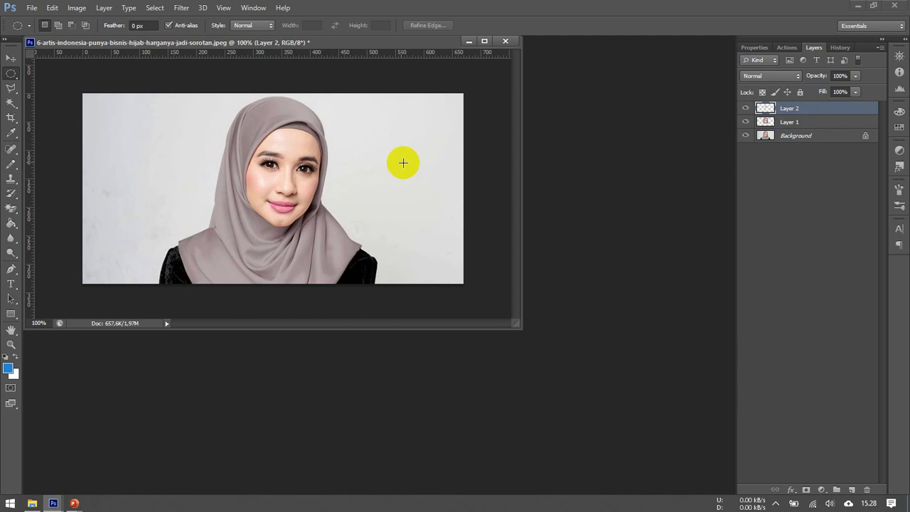
pyautogui.click(746, 124)
pyautogui.click(746, 135)
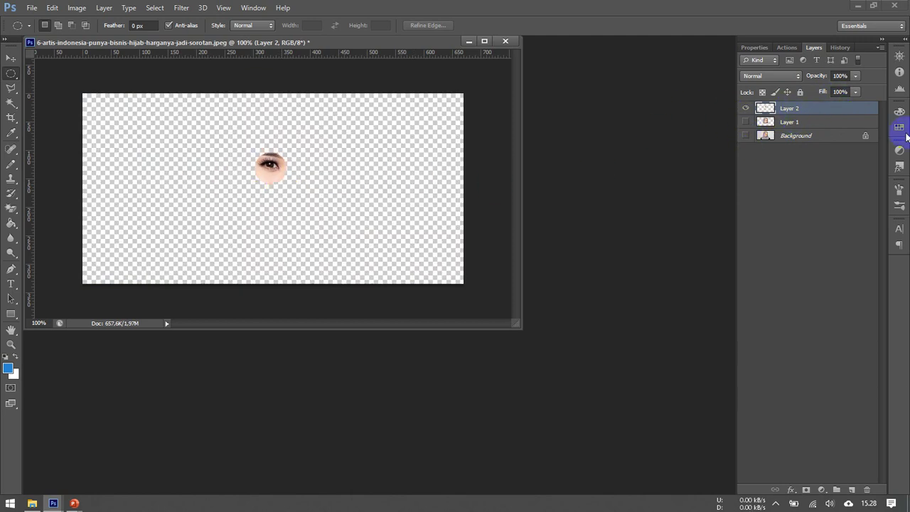
pyautogui.click(744, 123)
pyautogui.click(745, 135)
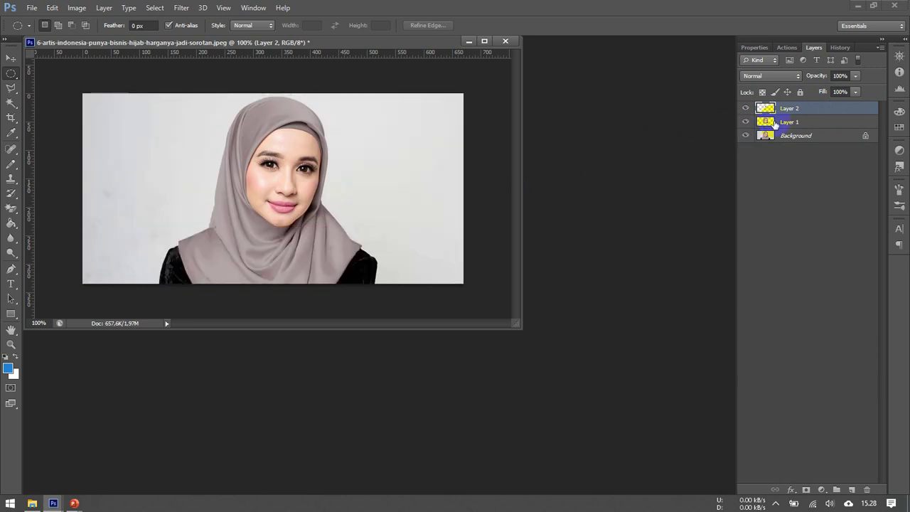
pyautogui.click(775, 122)
pyautogui.click(745, 135)
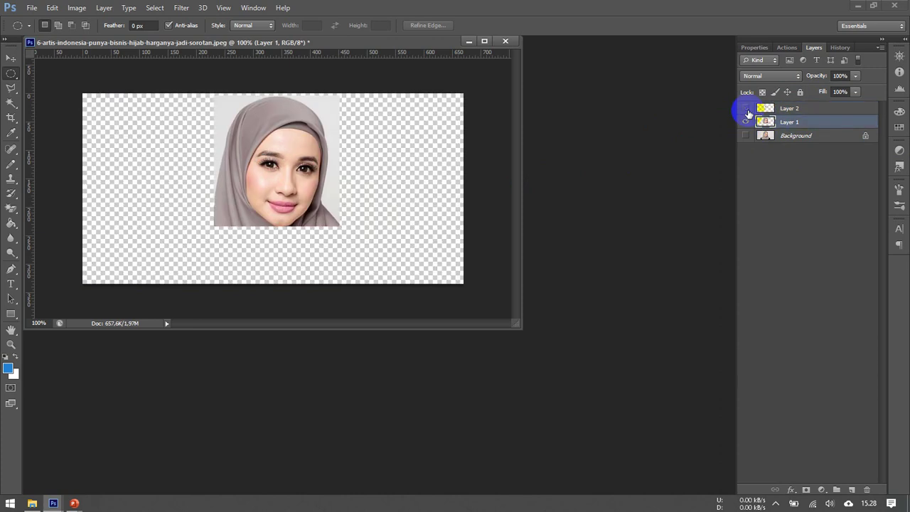
pyautogui.click(745, 135)
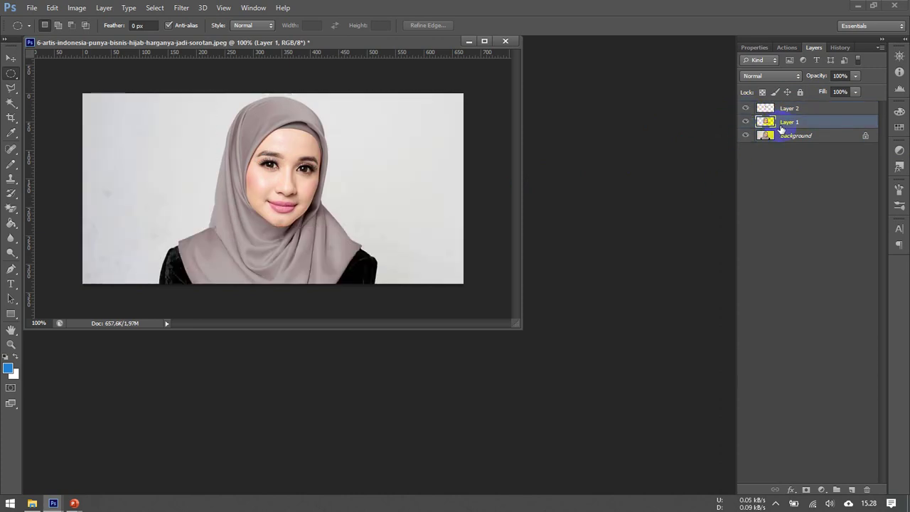
# Move the Layer 1 head copy beside the original head and the Layer 2 eye copy onto that copy's lower-left part
pyautogui.click(11, 57)
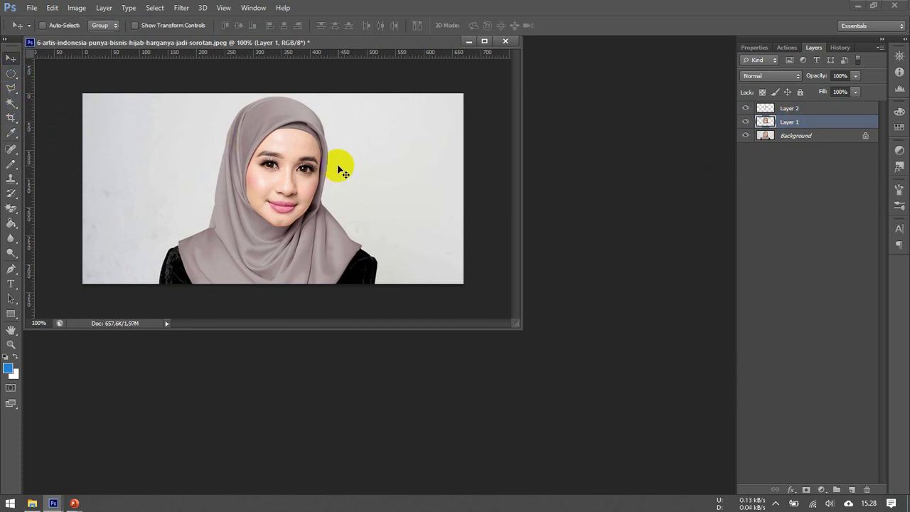
pyautogui.moveTo(305, 170); pyautogui.dragTo(430, 169)
pyautogui.click(788, 109)
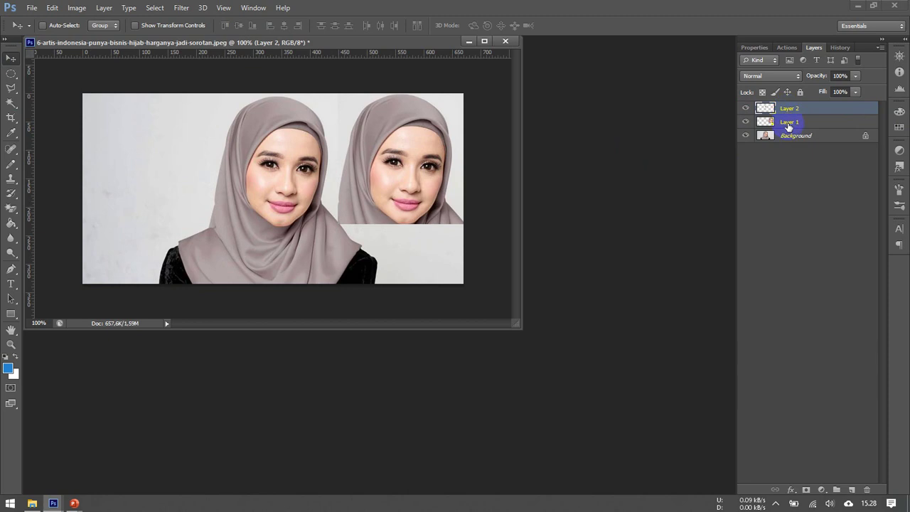
pyautogui.moveTo(301, 167); pyautogui.dragTo(386, 193)
# Reorder the layers so that Layer 2 lies beneath Layer 1
pyautogui.click(762, 206)
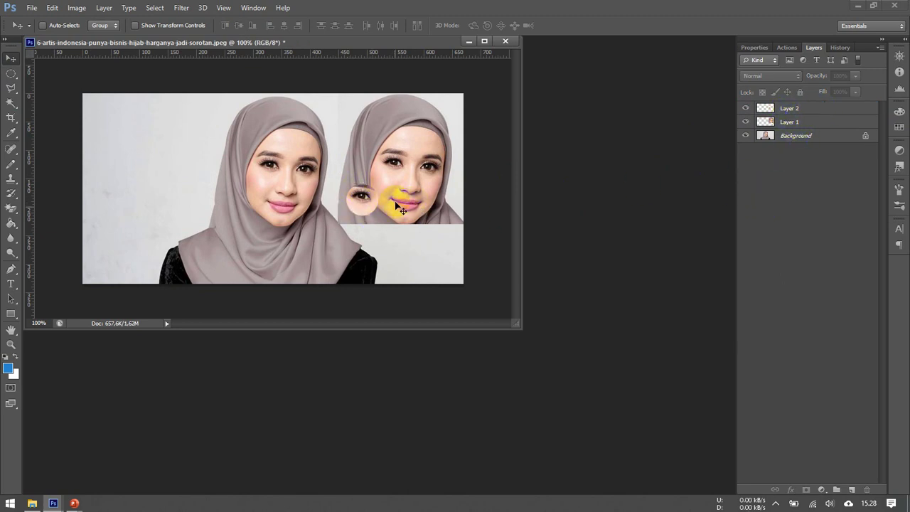
pyautogui.click(791, 111)
pyautogui.moveTo(791, 109); pyautogui.dragTo(789, 128)
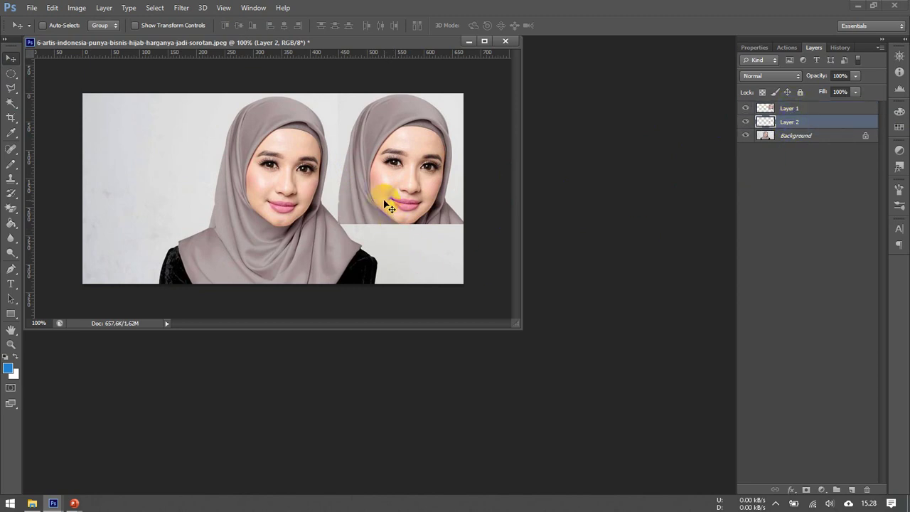
# Delete Layer 1 and Layer 2, leaving only the Background layer
pyautogui.click(796, 110)
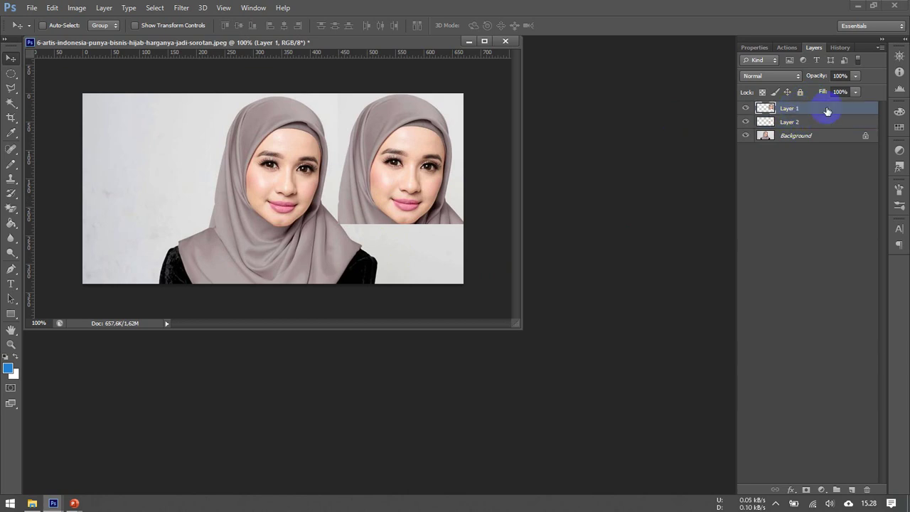
pyautogui.rightClick(787, 112)
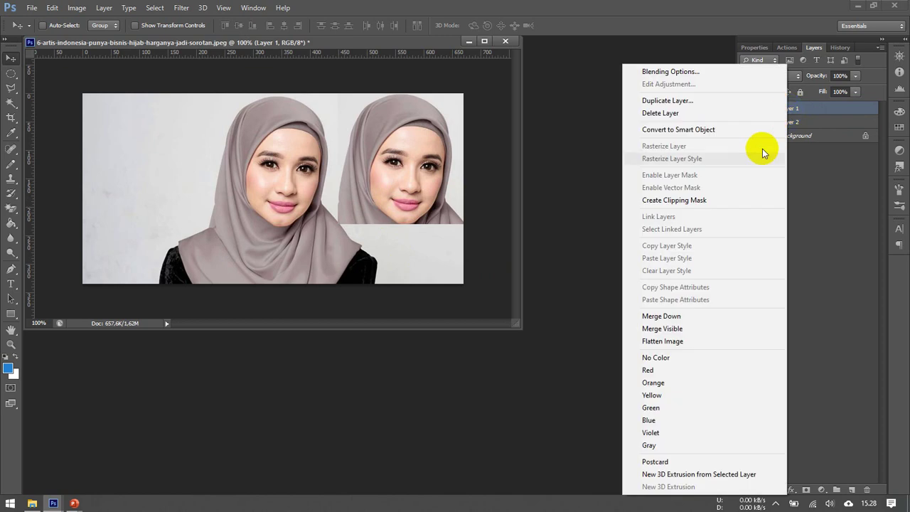
pyautogui.click(697, 113)
pyautogui.click(439, 188)
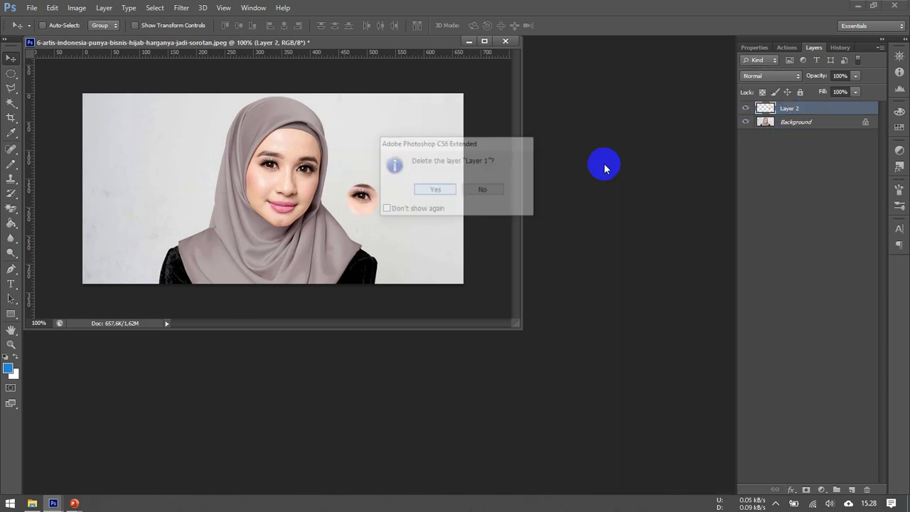
pyautogui.rightClick(786, 115)
pyautogui.click(686, 112)
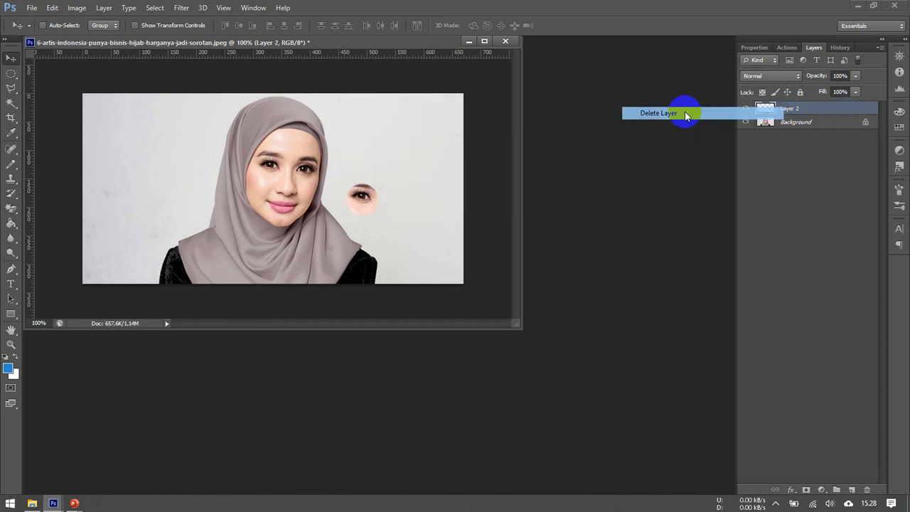
pyautogui.click(430, 190)
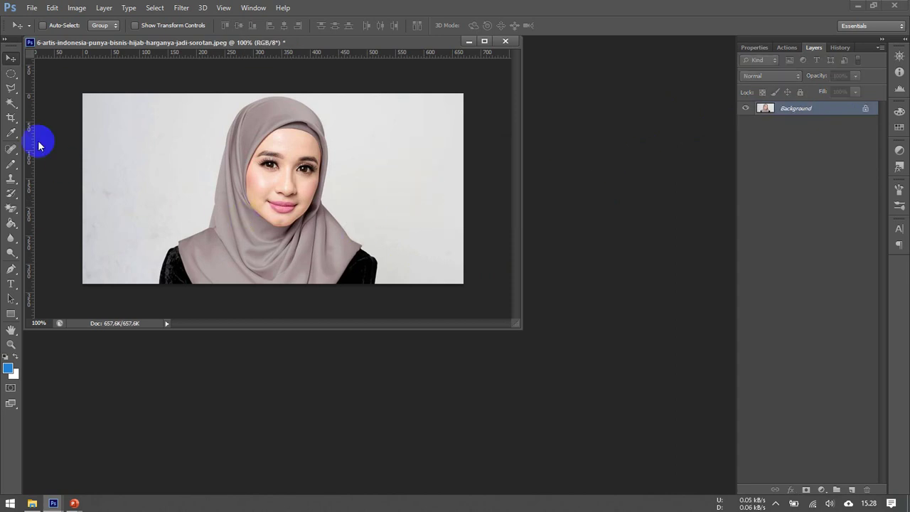
# Draw a freehand selection around the woman's head with the Lasso tool, cutting across the chin
pyautogui.click(17, 90)
pyautogui.click(59, 86)
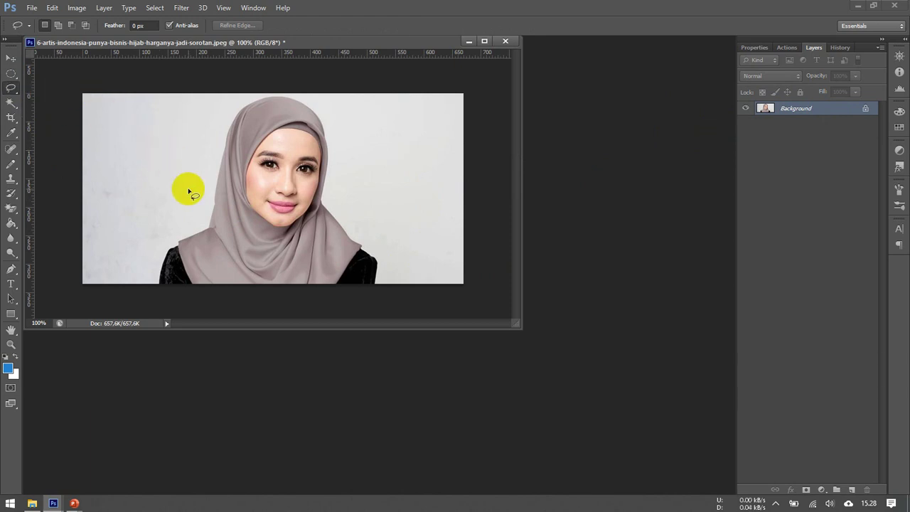
pyautogui.hotkey('ctrl', '+')
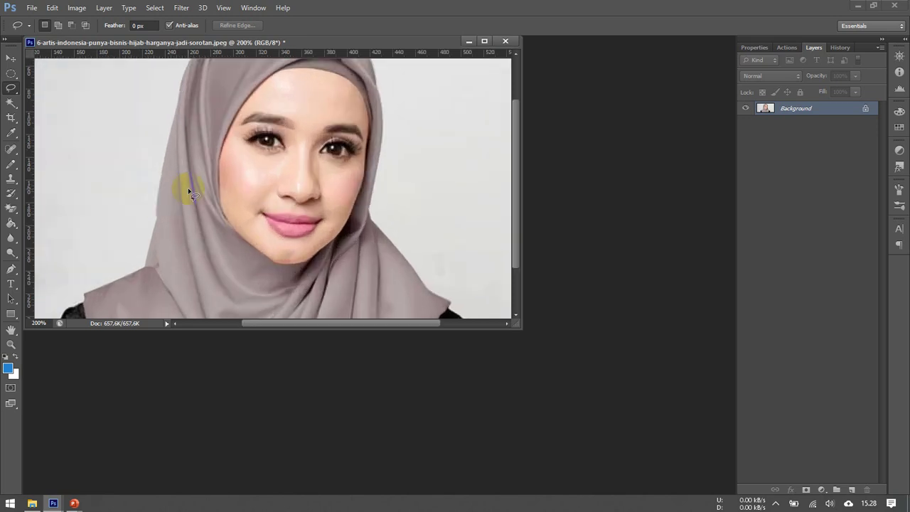
pyautogui.click(10, 344)
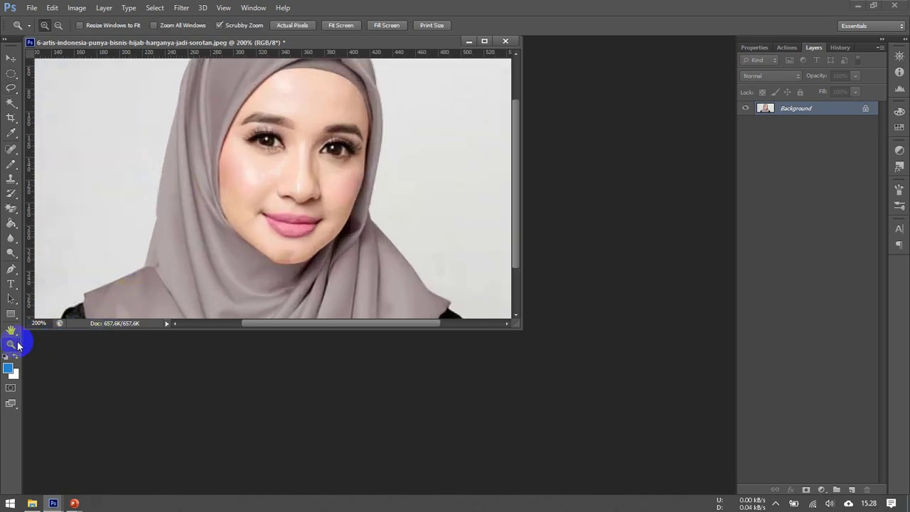
pyautogui.click(244, 188)
pyautogui.scroll(4, 278, 135)
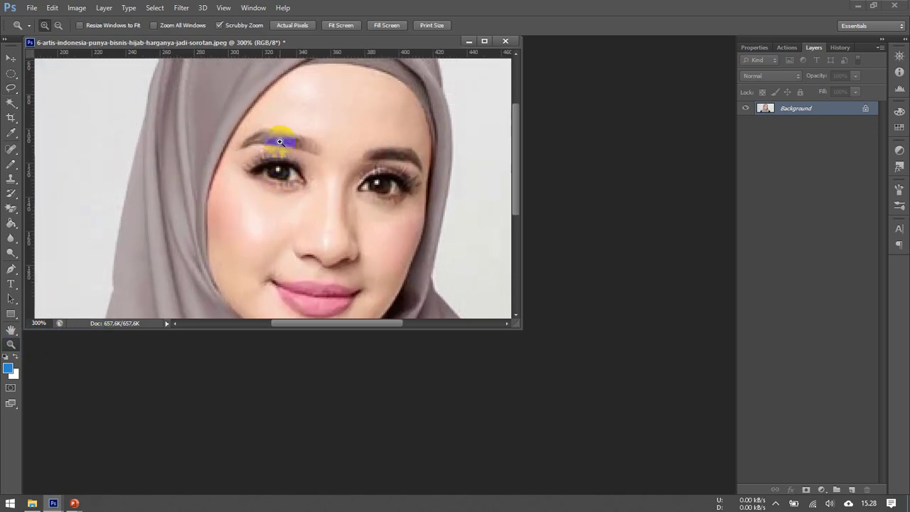
pyautogui.scroll(1, 283, 148)
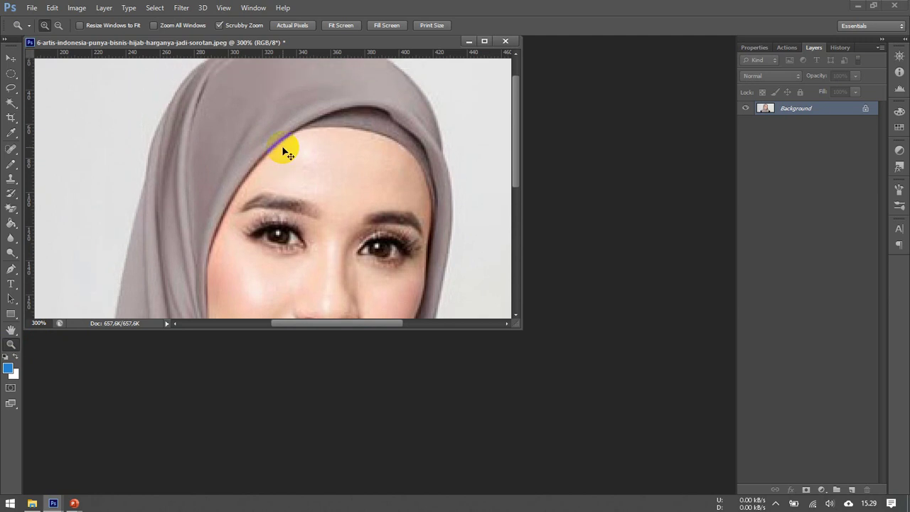
pyautogui.hotkey('ctrl', '-')
pyautogui.click(16, 88)
pyautogui.click(43, 86)
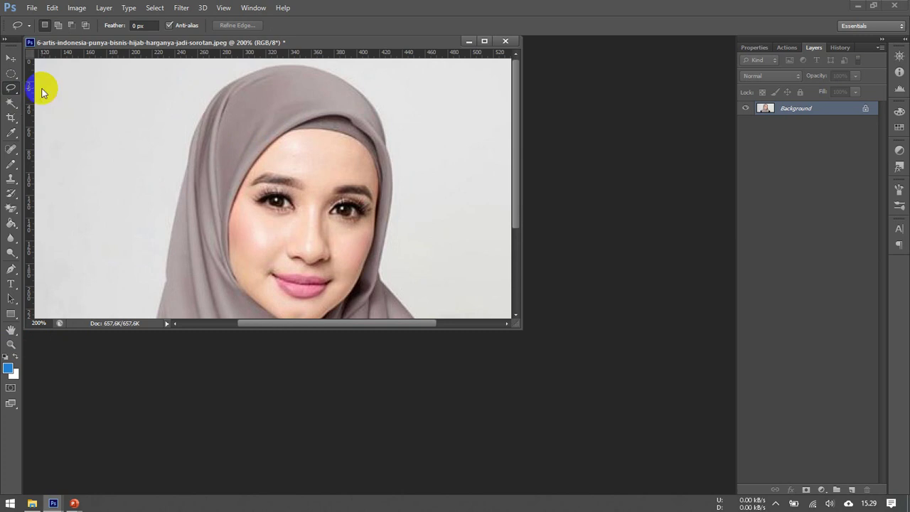
pyautogui.moveTo(170, 236)
pyautogui.mouseDown()
pyautogui.moveTo(193, 133)
pyautogui.moveTo(209, 105)
pyautogui.moveTo(231, 84)
pyautogui.moveTo(292, 70)
pyautogui.moveTo(350, 86)
pyautogui.moveTo(376, 112)
pyautogui.moveTo(402, 186)
pyautogui.moveTo(411, 251)
pyautogui.moveTo(386, 286)
pyautogui.moveTo(351, 307)
pyautogui.moveTo(304, 308)
pyautogui.moveTo(216, 280)
pyautogui.moveTo(171, 243)
pyautogui.mouseUp()
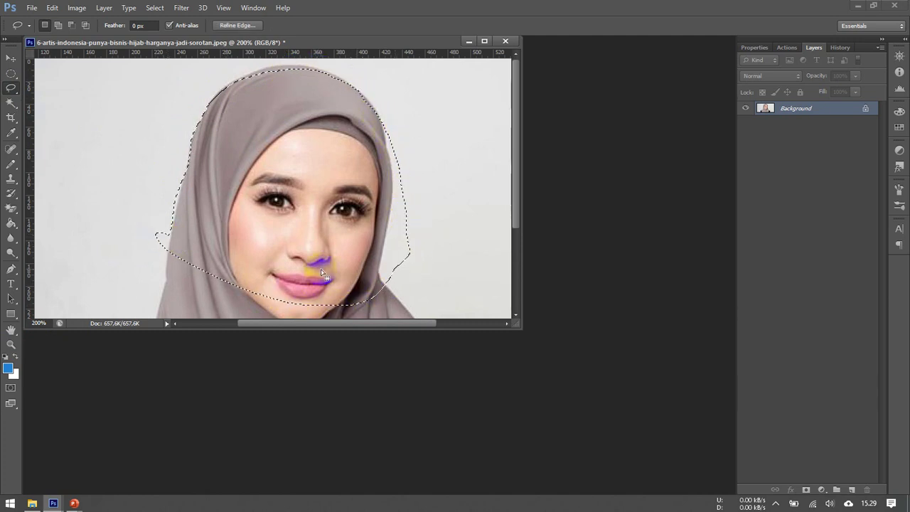
# Copy the head selection to a new layer and check the copy in isolation, ending with the Background shown again
pyautogui.rightClick(314, 152)
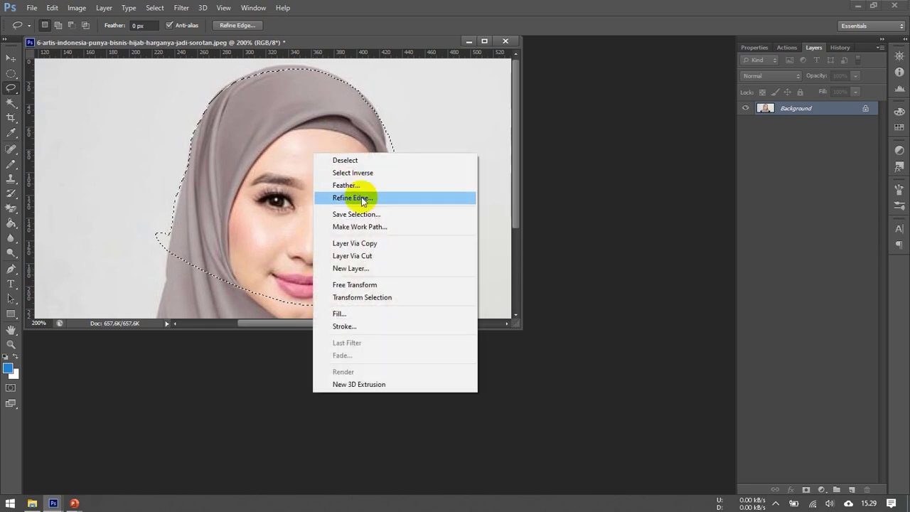
pyautogui.click(364, 243)
pyautogui.click(746, 122)
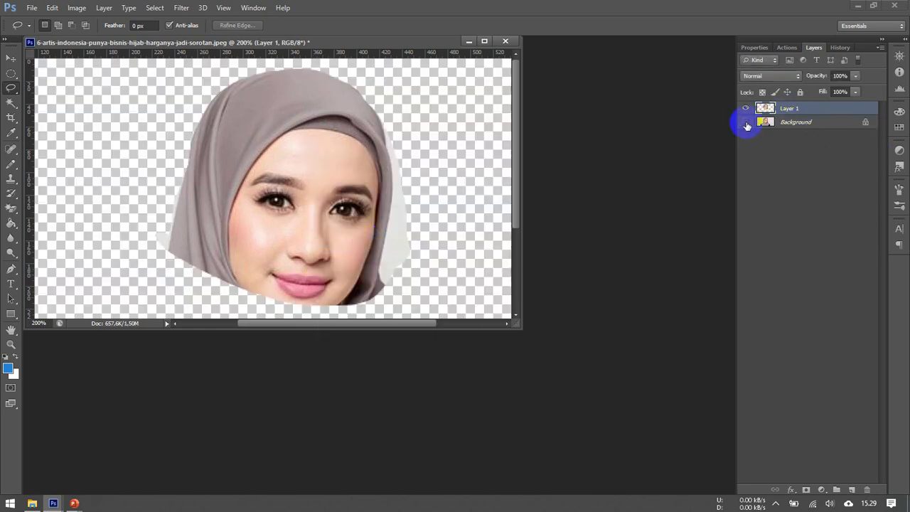
pyautogui.click(746, 123)
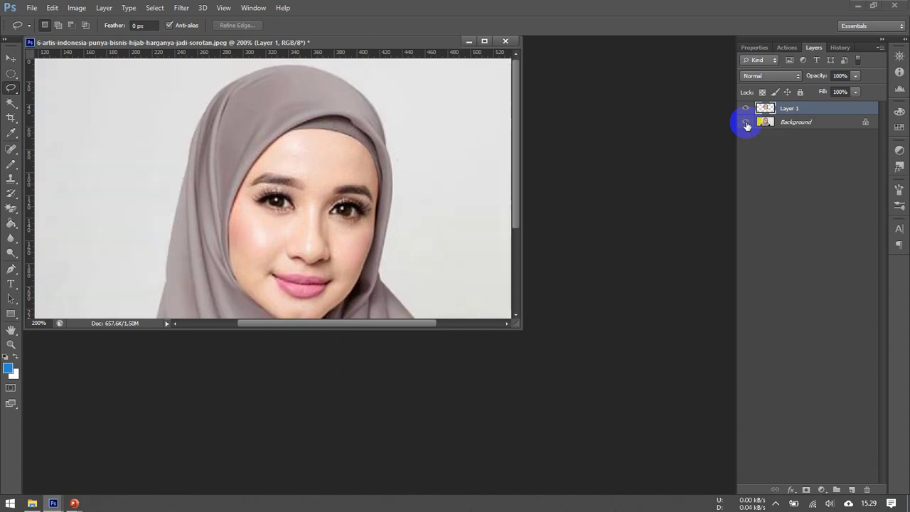
# Draw a straight-edged, four-sided selection over the forehead, eyes and nose with the Polygonal Lasso tool
pyautogui.click(13, 88)
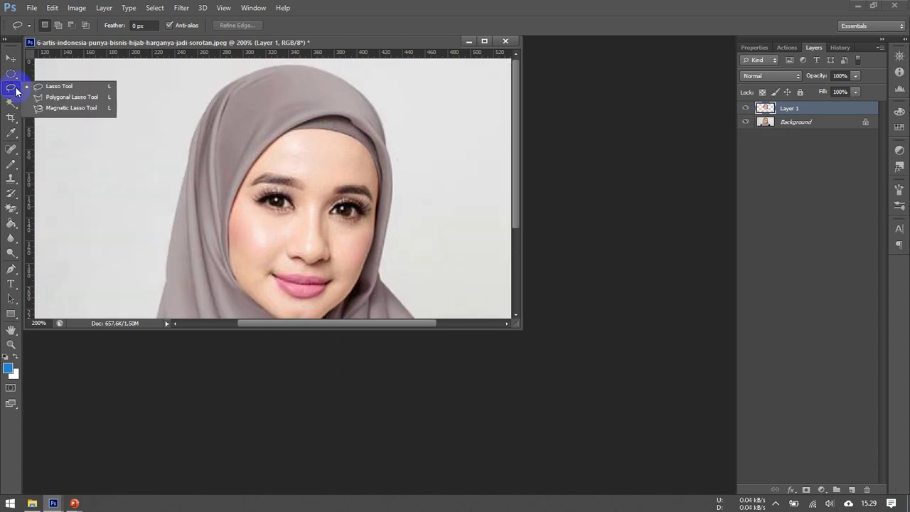
pyautogui.click(58, 97)
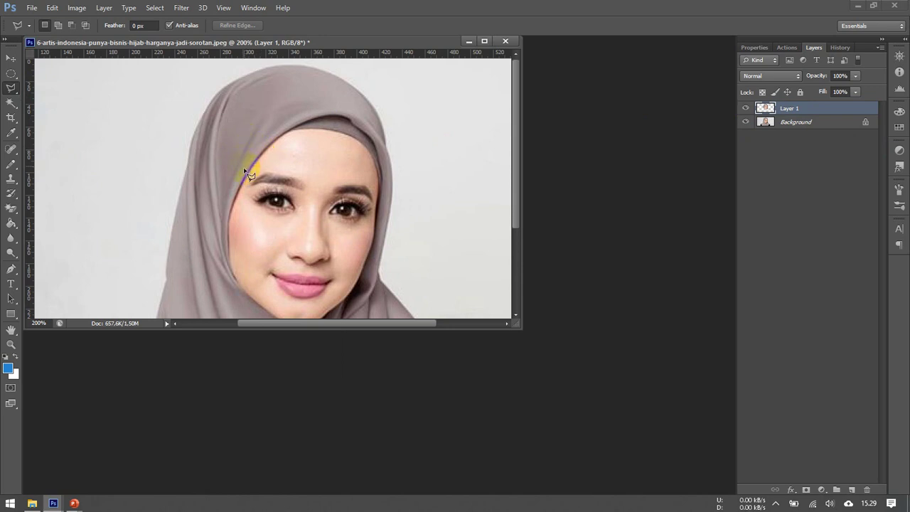
pyautogui.click(352, 116)
pyautogui.click(384, 241)
pyautogui.click(244, 164)
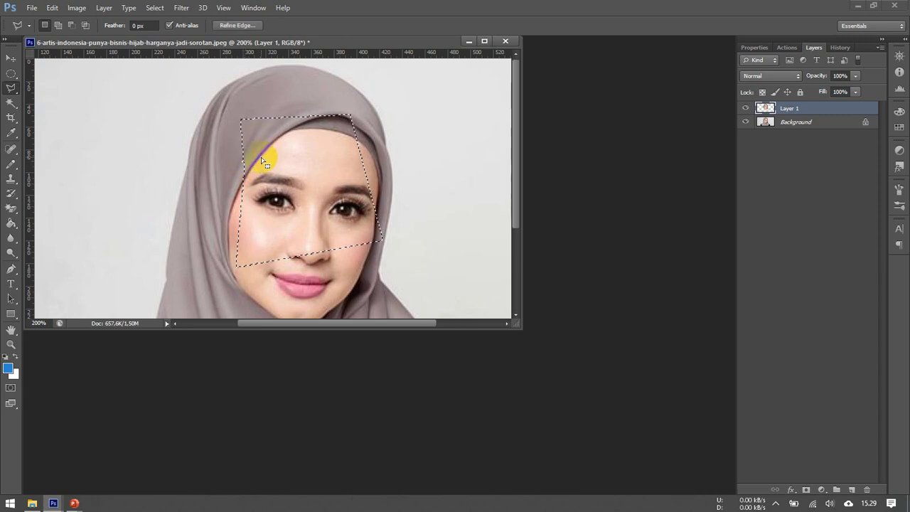
# Clear the four-sided selection from the face
pyautogui.click(11, 88)
pyautogui.click(53, 110)
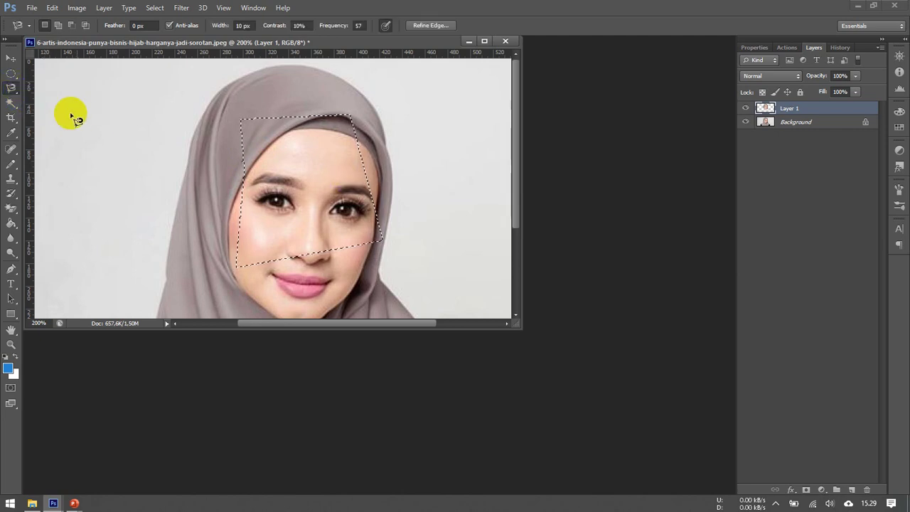
pyautogui.click(11, 73)
pyautogui.click(122, 124)
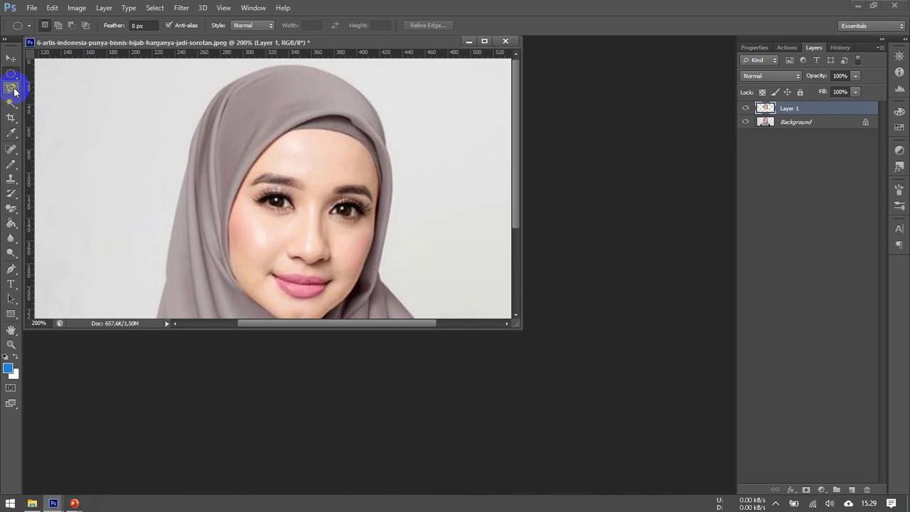
# With Layer 1 active, trace the whole woman's outline using the Magnetic Lasso tool and copy the selection to a new layer
pyautogui.click(13, 89)
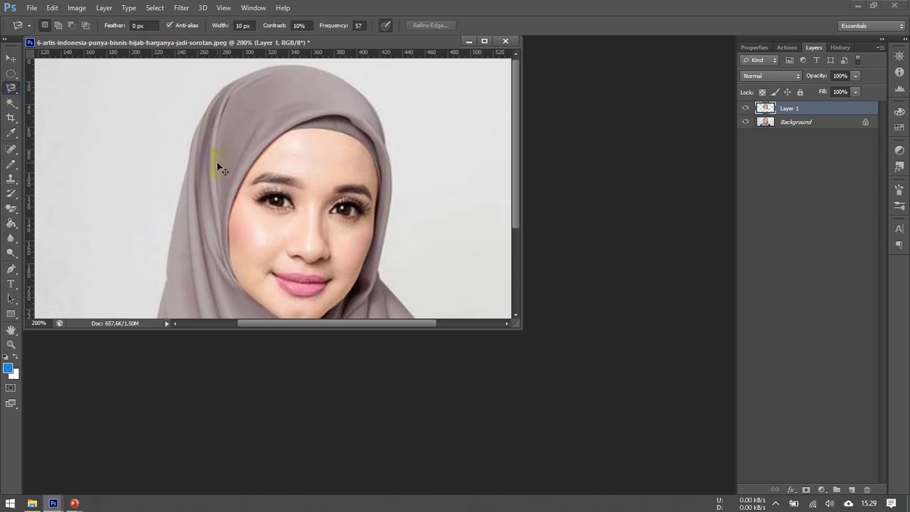
pyautogui.hotkey('ctrl', '-')
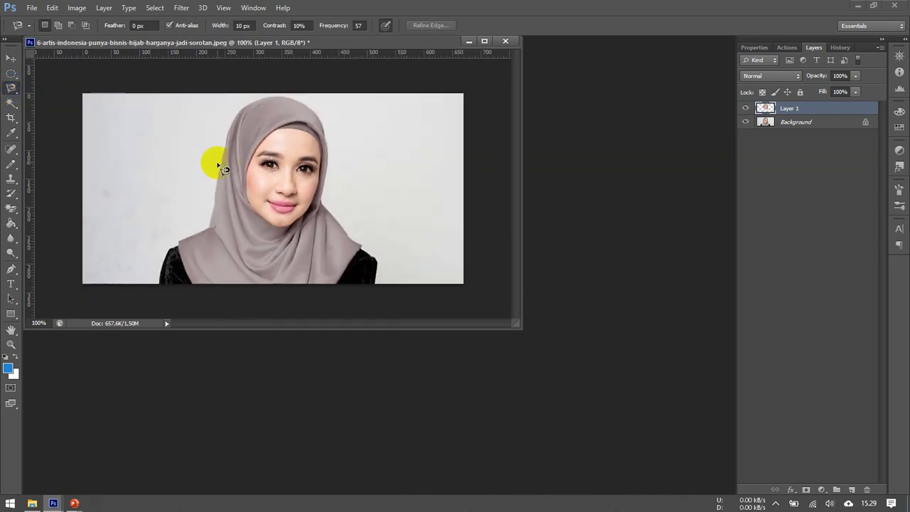
pyautogui.click(159, 278)
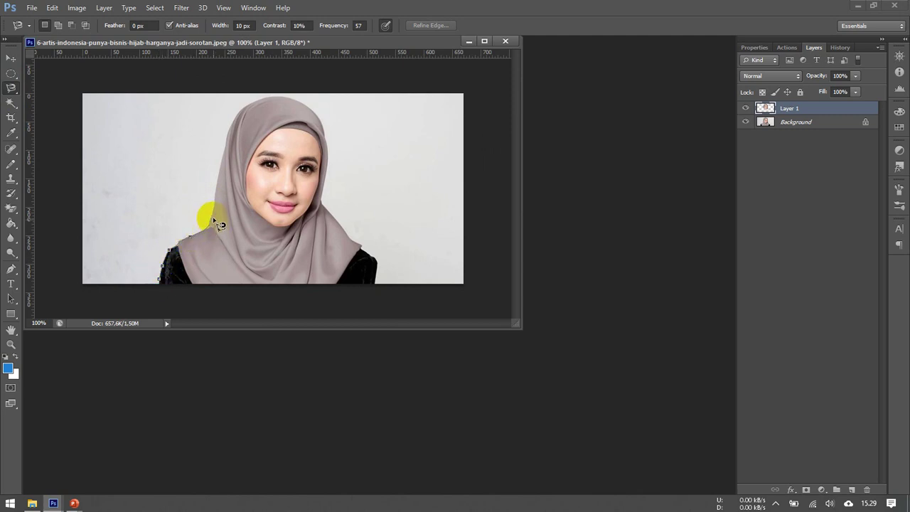
pyautogui.hotkey('ctrl', '+')
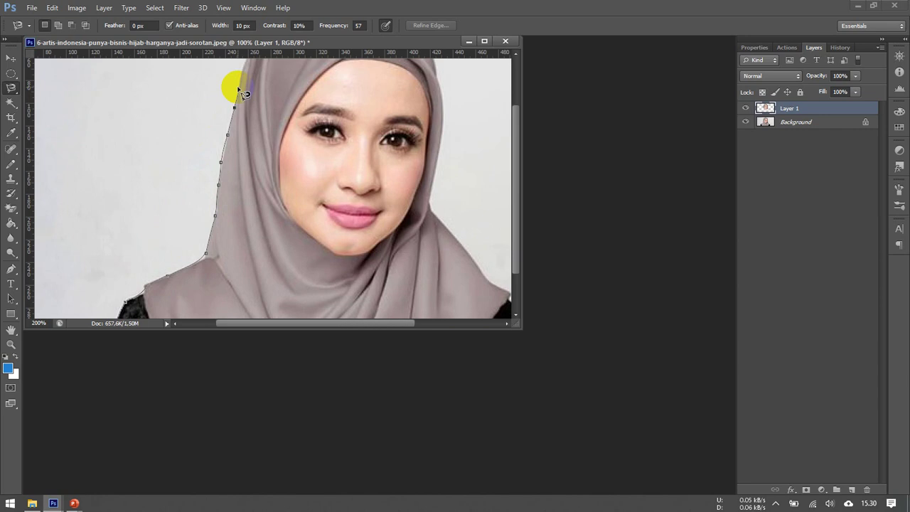
pyautogui.hotkey('ctrl', '-')
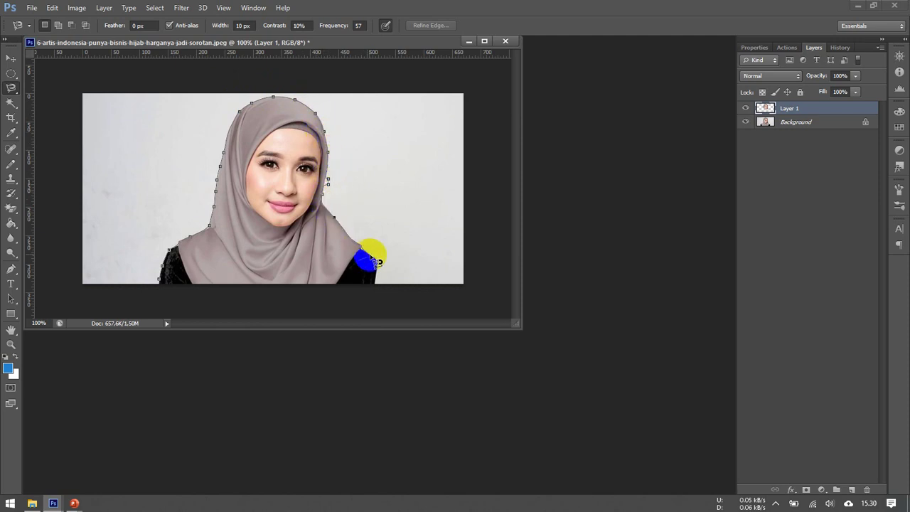
pyautogui.click(165, 282)
pyautogui.rightClick(259, 141)
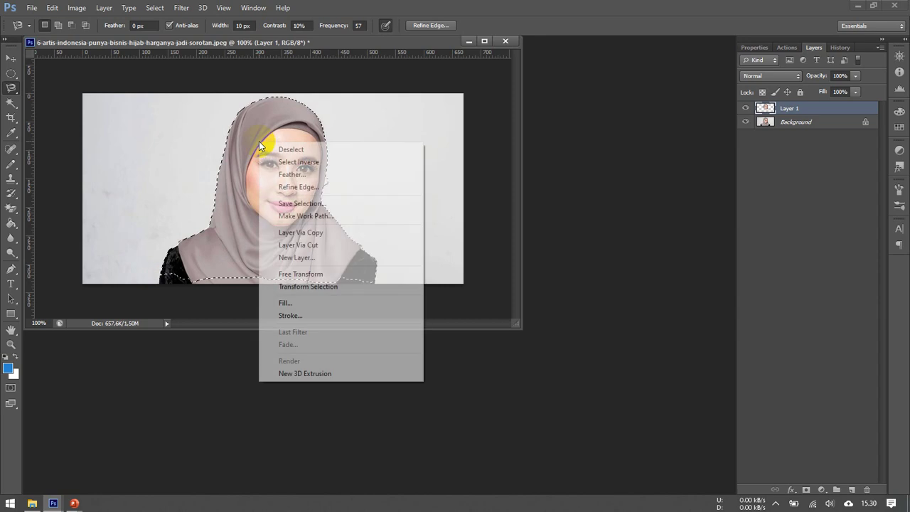
pyautogui.click(314, 233)
# View Layer 2 and Layer 1 separately and against the Background to compare their contents, ending with all three layers shown
pyautogui.moveTo(746, 126); pyautogui.dragTo(745, 142)
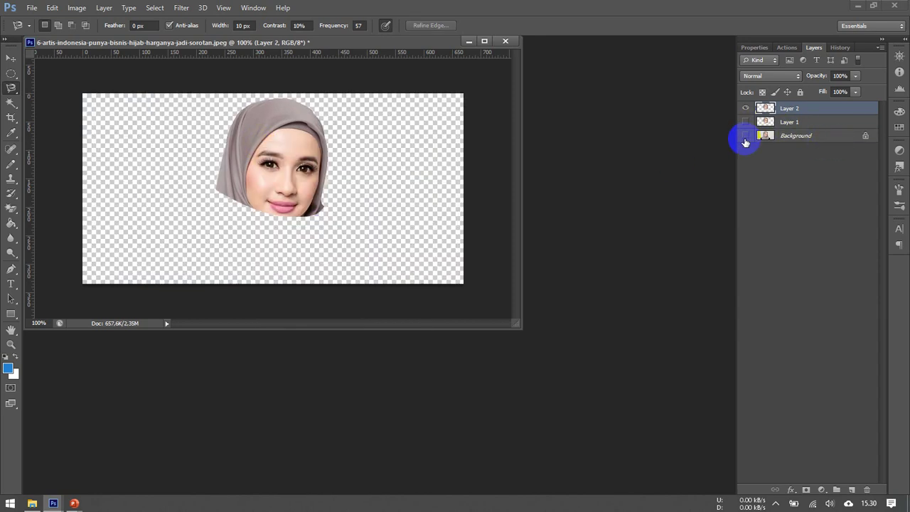
pyautogui.click(745, 122)
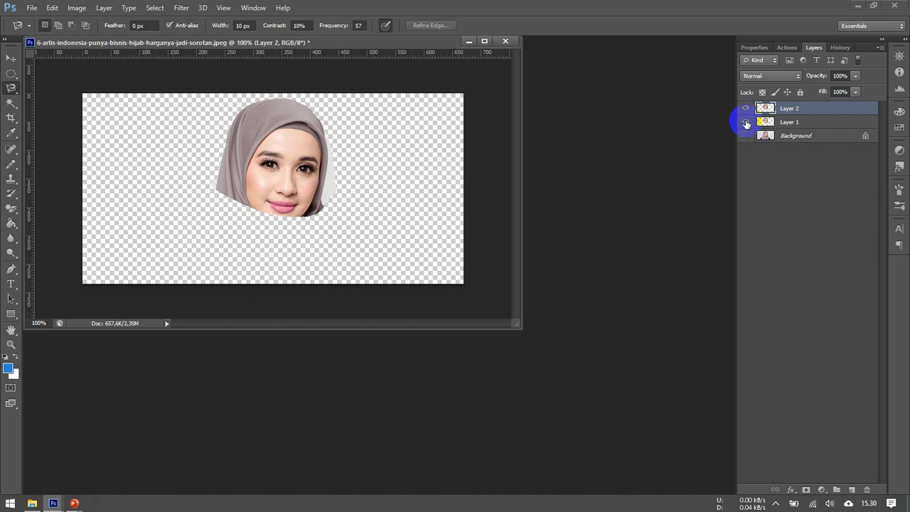
pyautogui.click(745, 136)
pyautogui.click(746, 110)
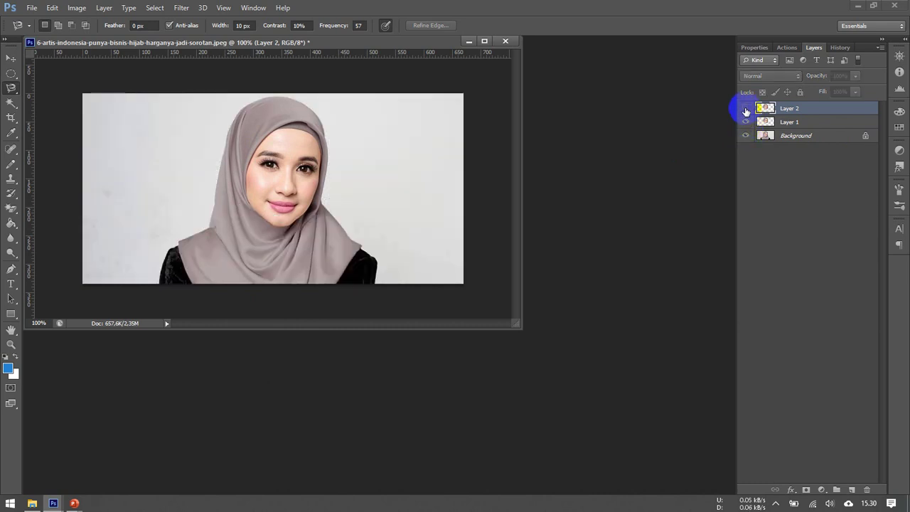
pyautogui.click(745, 136)
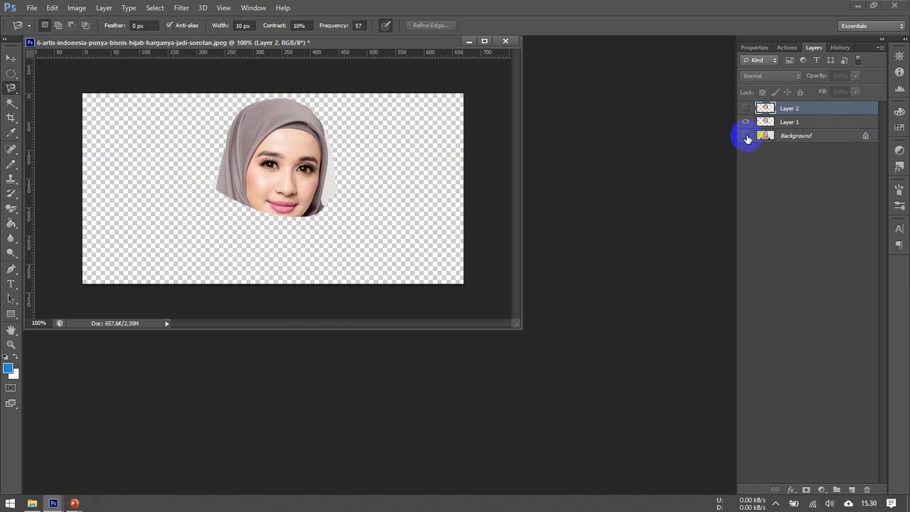
pyautogui.click(745, 109)
pyautogui.click(745, 122)
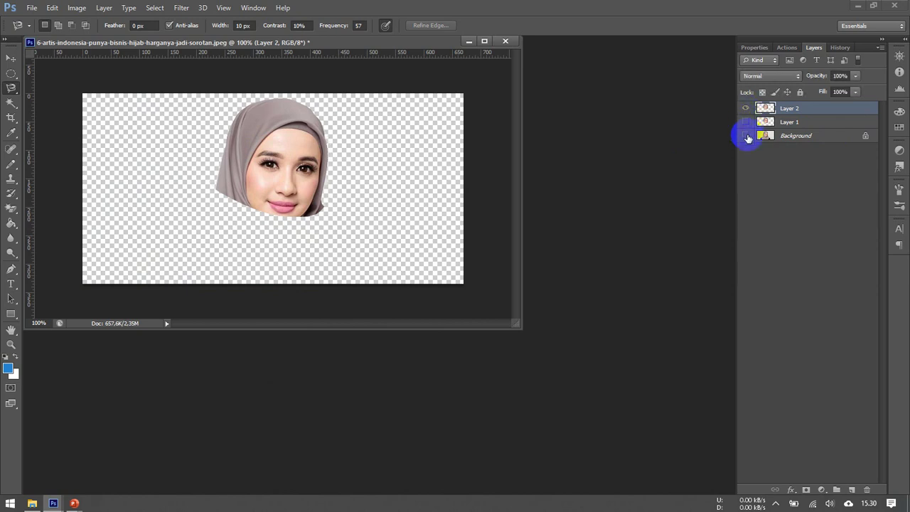
pyautogui.click(746, 136)
pyautogui.click(746, 136)
pyautogui.click(745, 135)
pyautogui.click(745, 122)
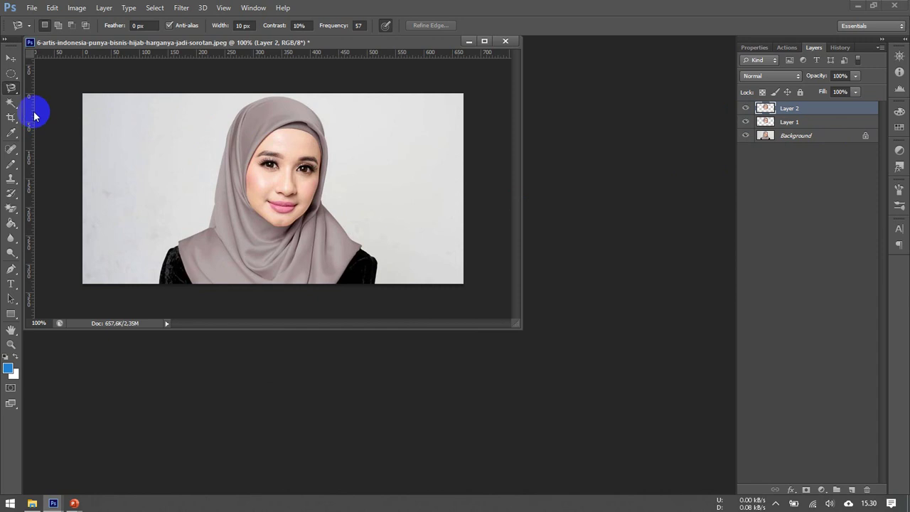
# Delete Layer 2 and Layer 1, leaving only the Background layer
pyautogui.rightClick(807, 106)
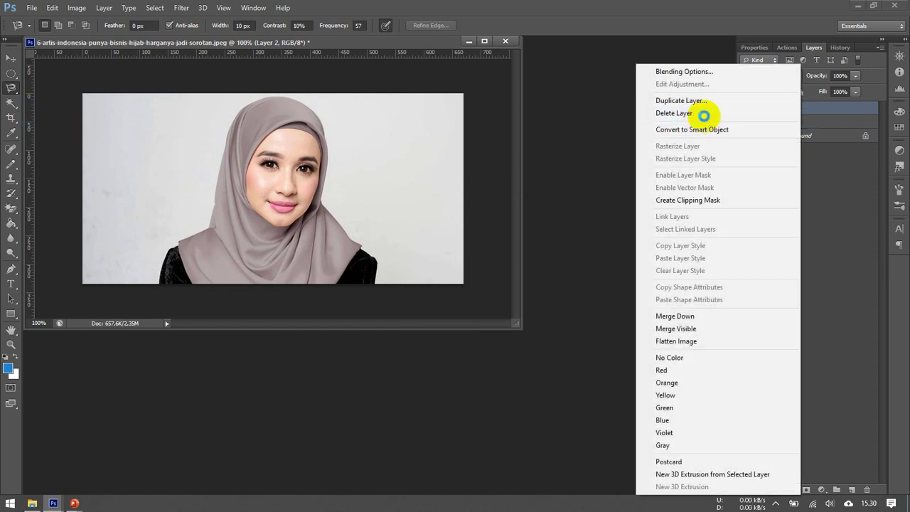
pyautogui.click(707, 115)
pyautogui.click(426, 190)
pyautogui.rightClick(786, 121)
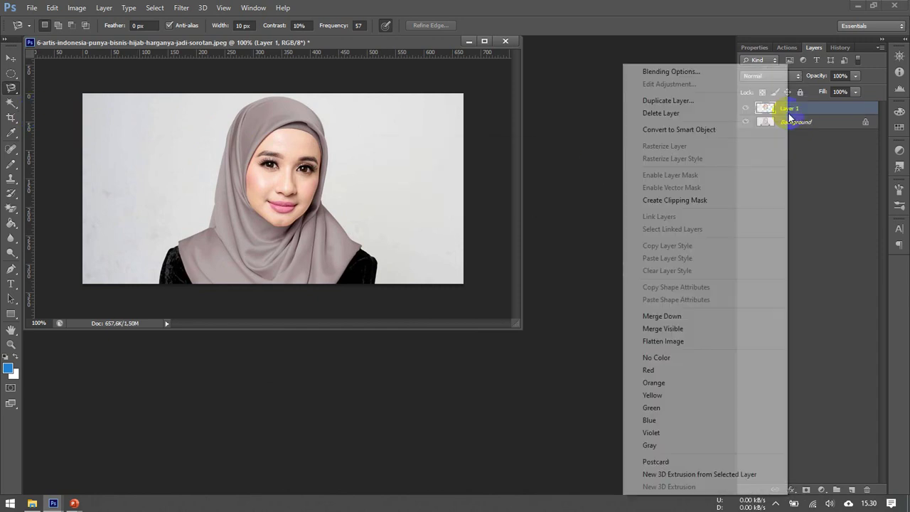
pyautogui.click(689, 113)
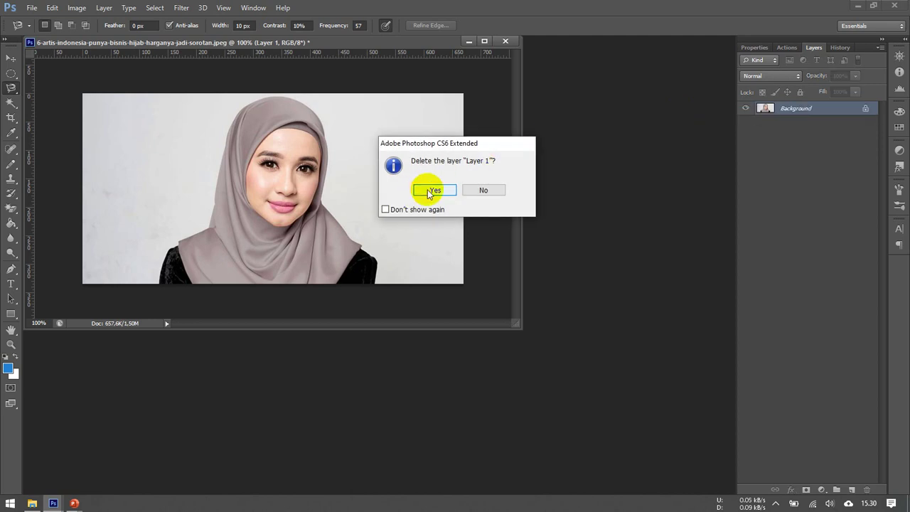
pyautogui.click(427, 188)
# With the Background active, trace the woman's full outline using the Magnetic Lasso tool and copy the selection to a new layer
pyautogui.rightClick(11, 87)
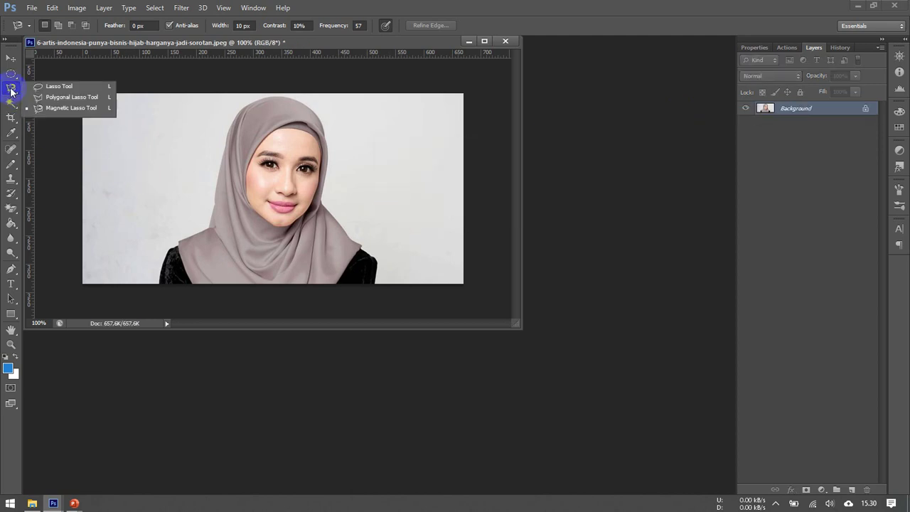
pyautogui.click(61, 113)
pyautogui.click(157, 282)
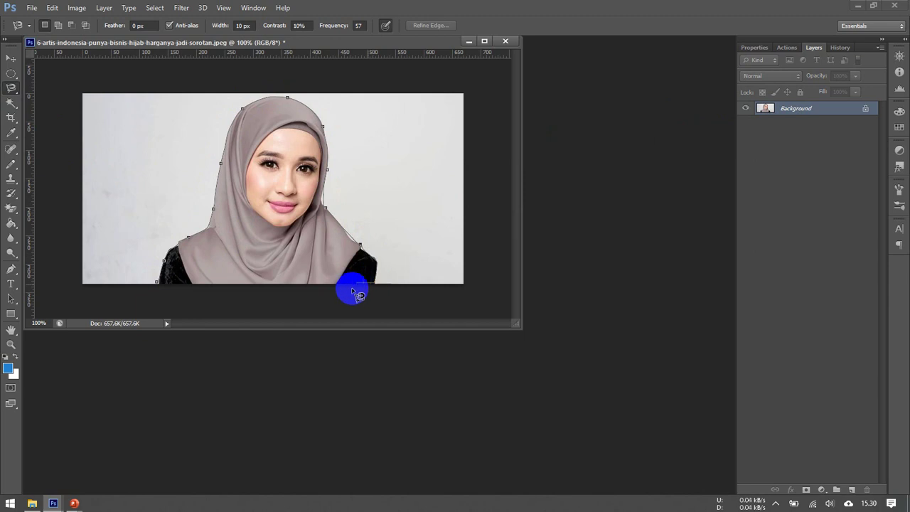
pyautogui.click(163, 288)
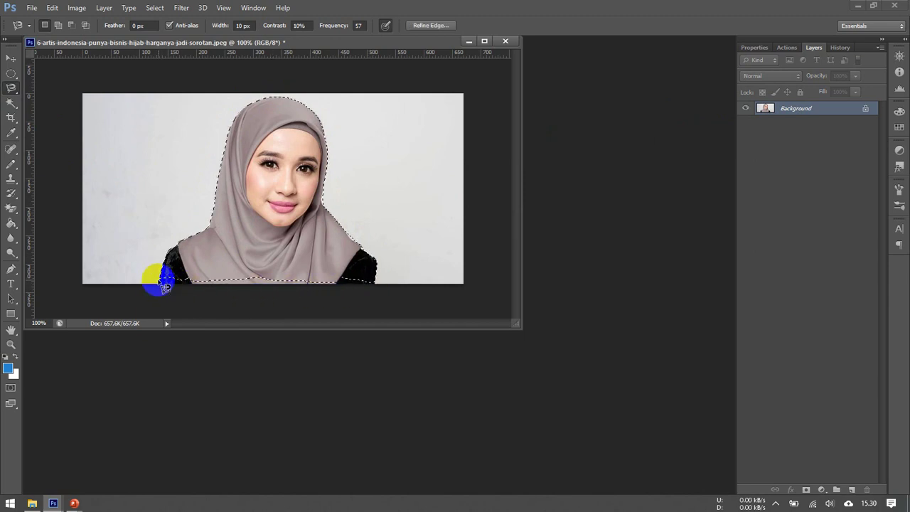
pyautogui.rightClick(231, 242)
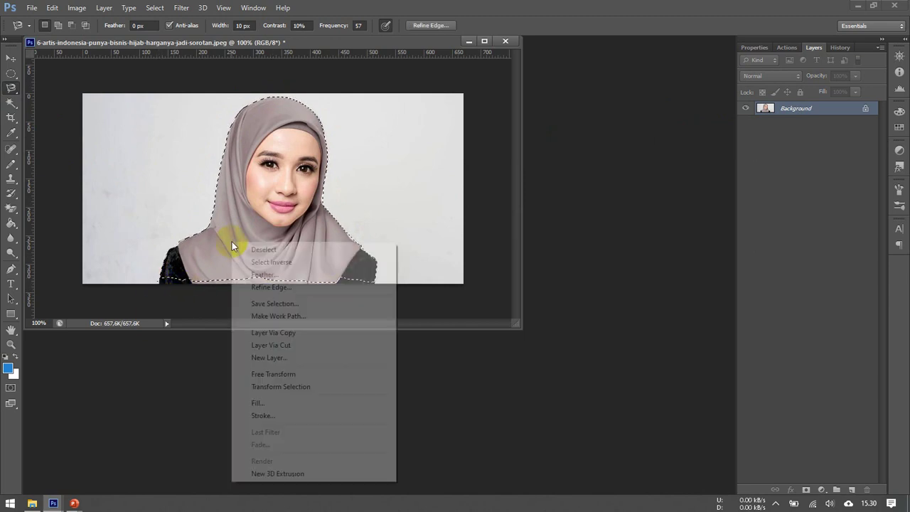
pyautogui.click(293, 332)
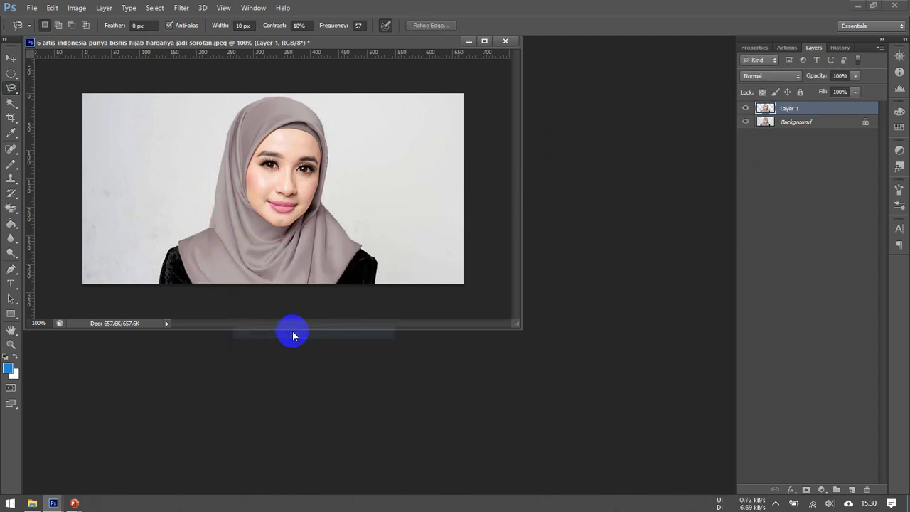
# Check Layer 1 with the Background hidden, show the Background again and delete Layer 1
pyautogui.click(745, 122)
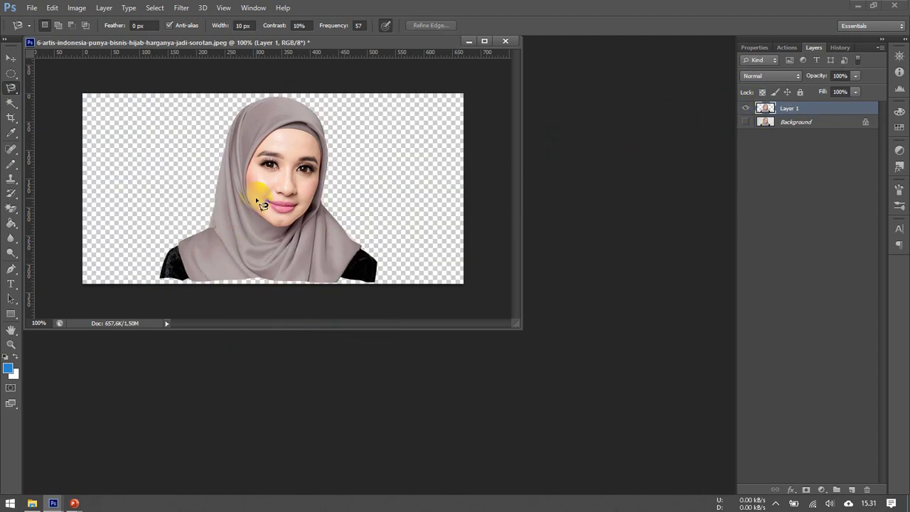
pyautogui.click(745, 122)
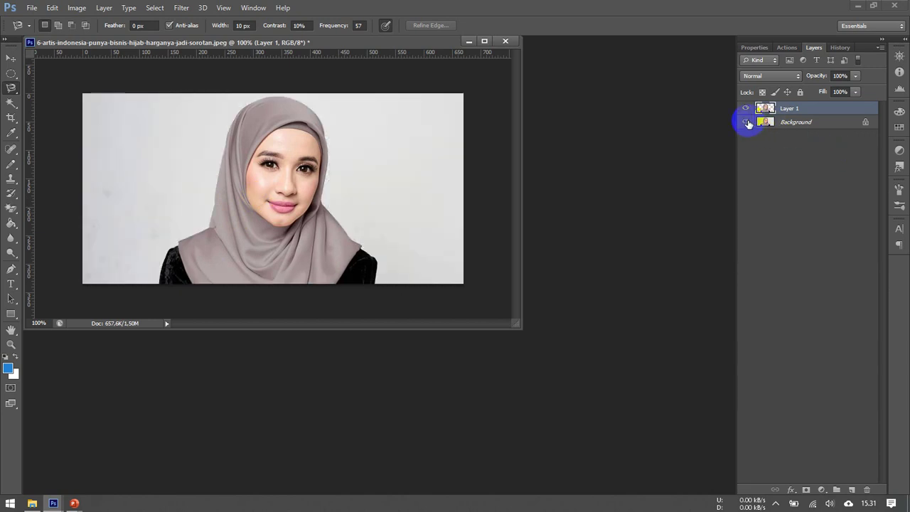
pyautogui.rightClick(789, 113)
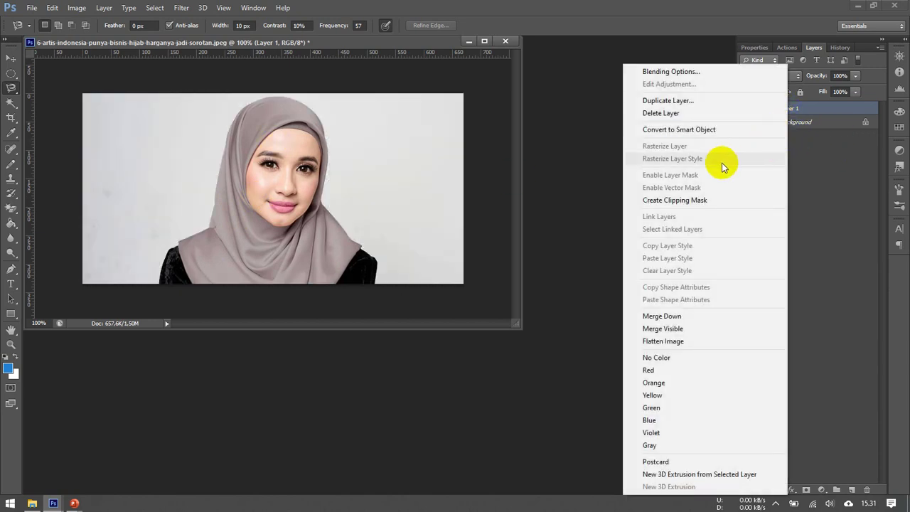
pyautogui.click(683, 113)
pyautogui.click(432, 190)
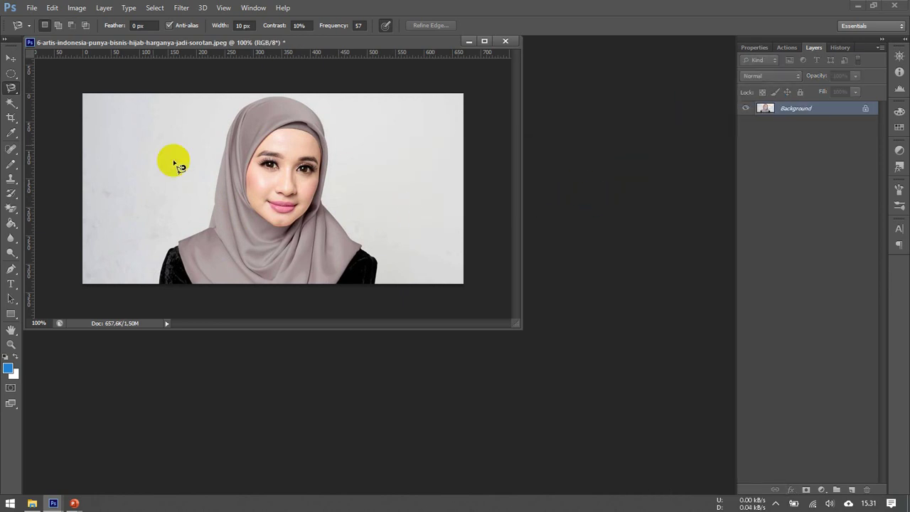
# Crop both sides of the image in close to the woman's shoulders, leaving it about 390 px wide at full height
pyautogui.click(13, 105)
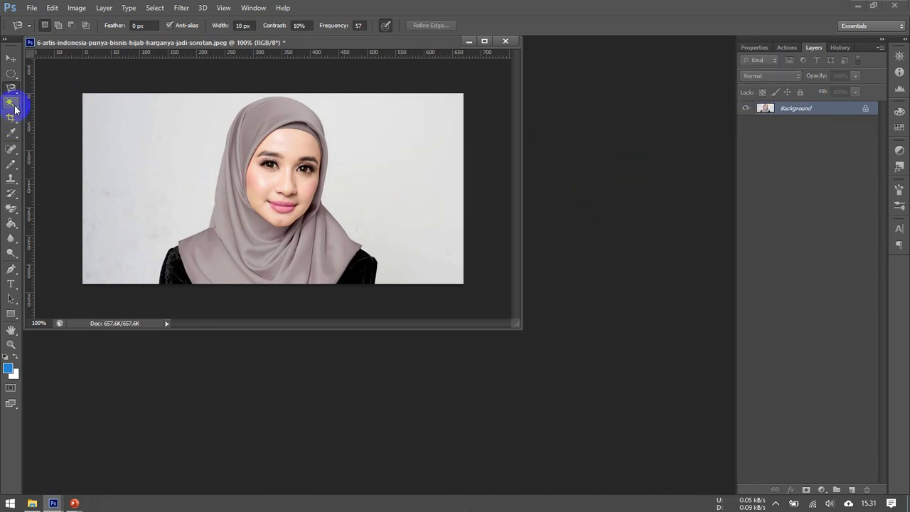
pyautogui.click(11, 119)
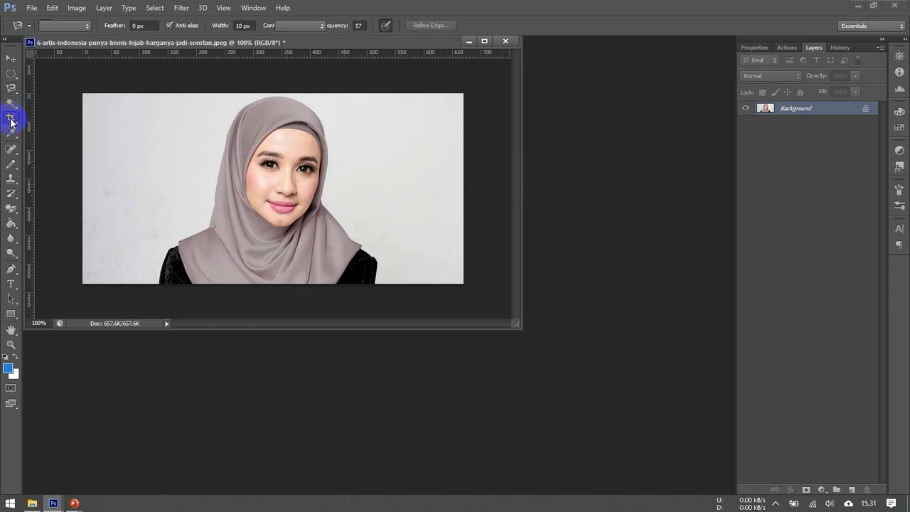
pyautogui.moveTo(77, 187); pyautogui.dragTo(120, 194)
pyautogui.moveTo(425, 189); pyautogui.dragTo(379, 197)
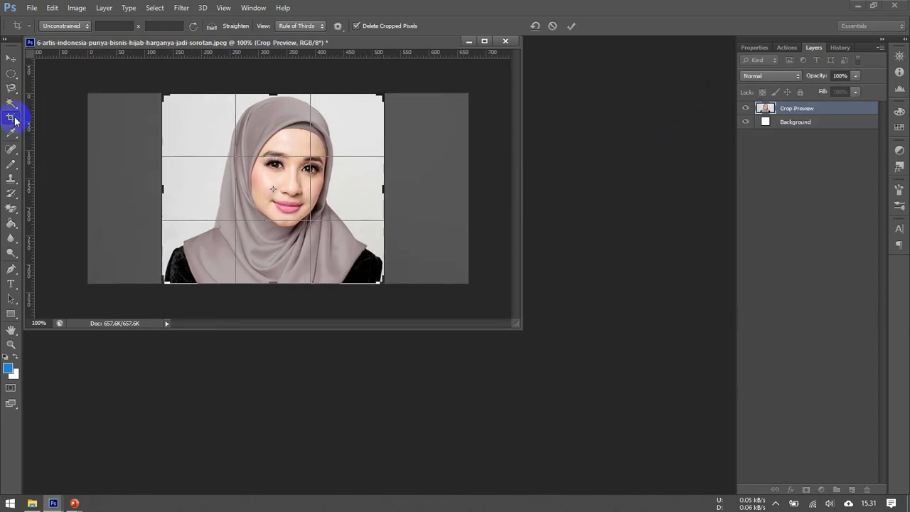
pyautogui.click(14, 63)
pyautogui.click(413, 189)
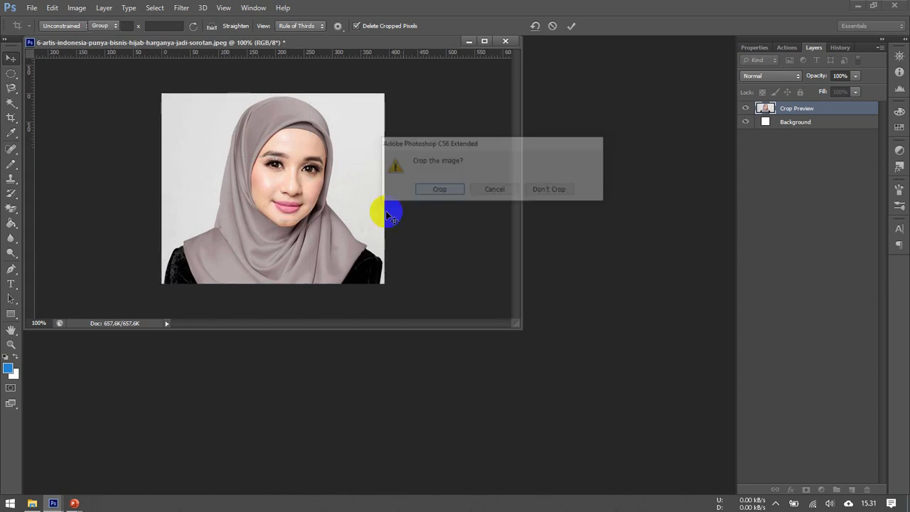
# Try a short blue Brush tool stroke on the backdrop beside the woman's head and undo it
pyautogui.click(14, 169)
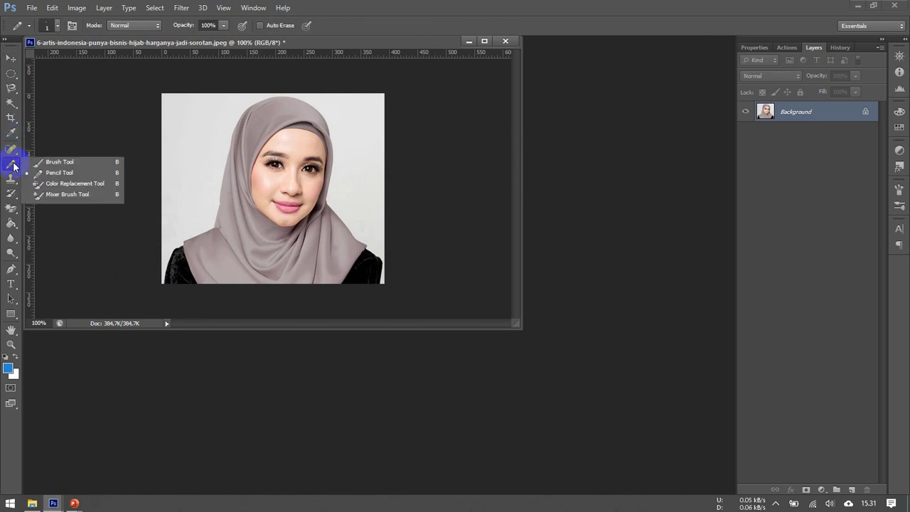
pyautogui.click(60, 162)
pyautogui.moveTo(171, 142); pyautogui.dragTo(206, 122)
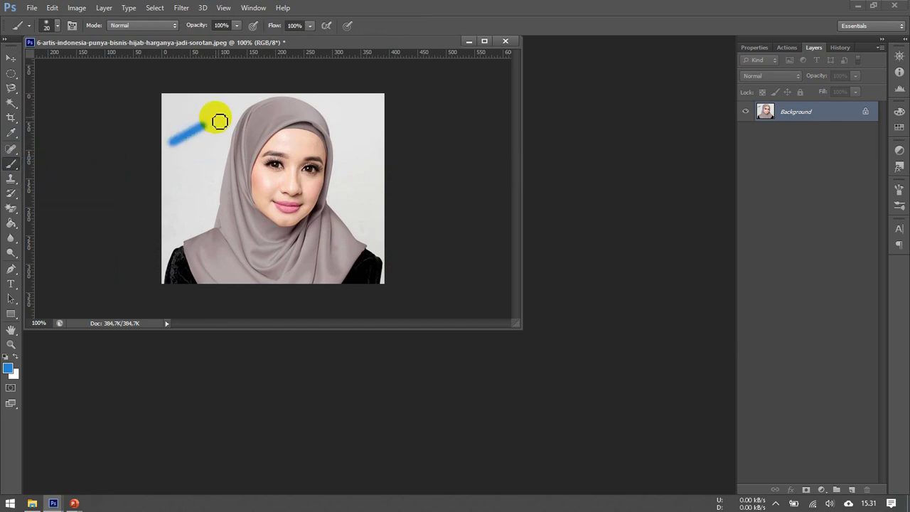
pyautogui.hotkey('ctrl', 'z')
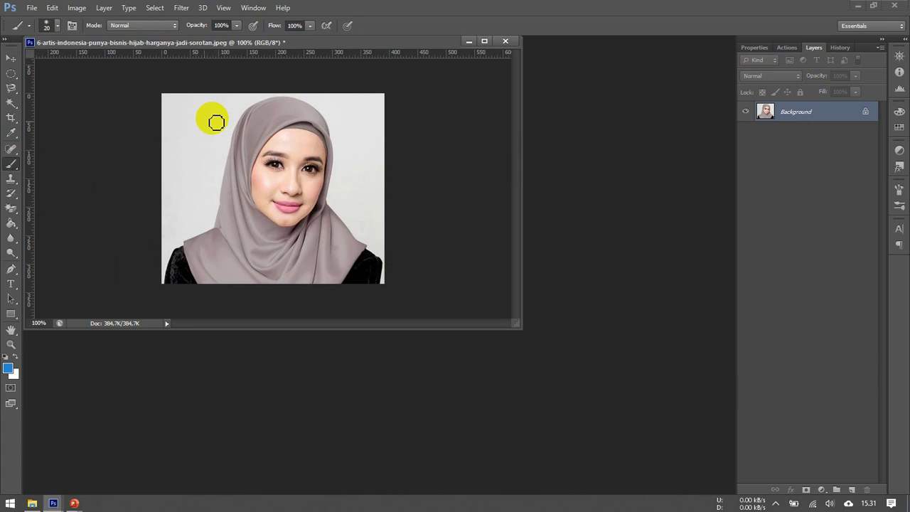
pyautogui.click(14, 170)
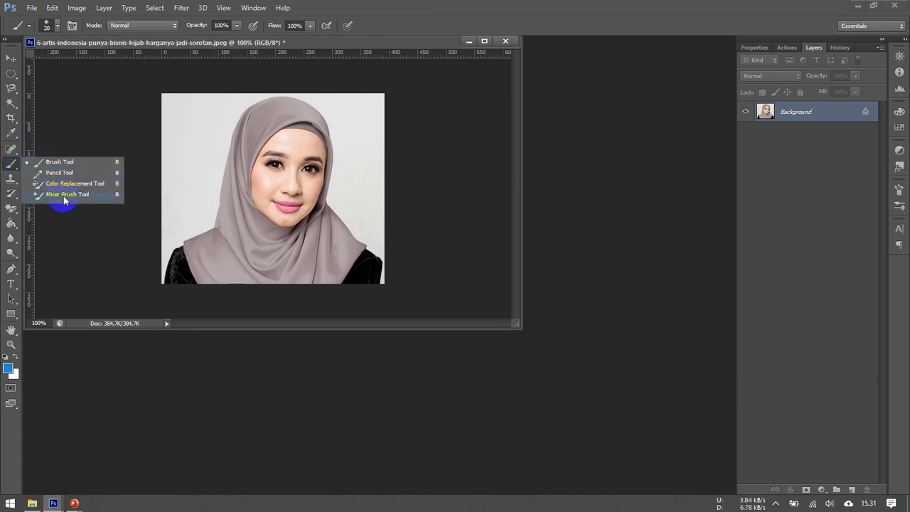
# Erase part of the backdrop around the upper-left corner of the photo with the Eraser tool, then try it on the face and undo those strokes
pyautogui.rightClick(12, 211)
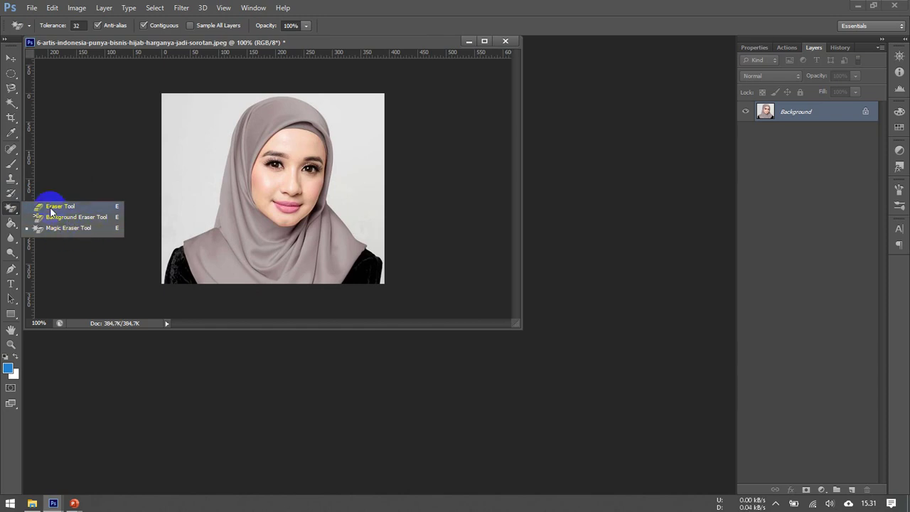
pyautogui.click(51, 208)
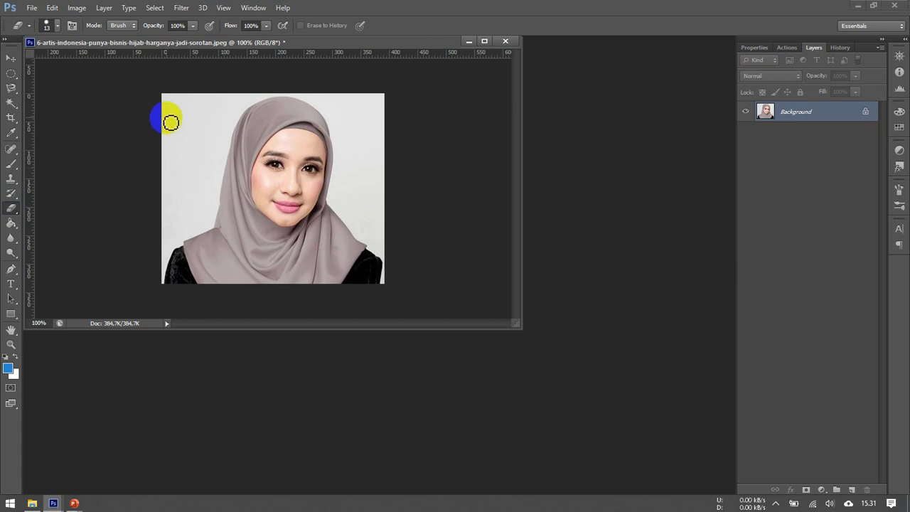
pyautogui.moveTo(162, 123)
pyautogui.mouseDown()
pyautogui.moveTo(197, 96)
pyautogui.moveTo(129, 128)
pyautogui.moveTo(212, 76)
pyautogui.moveTo(154, 139)
pyautogui.moveTo(215, 102)
pyautogui.moveTo(148, 178)
pyautogui.moveTo(169, 180)
pyautogui.moveTo(203, 107)
pyautogui.moveTo(185, 116)
pyautogui.moveTo(215, 112)
pyautogui.mouseUp()
pyautogui.moveTo(268, 140)
pyautogui.mouseDown()
pyautogui.moveTo(268, 180)
pyautogui.moveTo(311, 186)
pyautogui.moveTo(305, 175)
pyautogui.moveTo(295, 208)
pyautogui.mouseUp()
pyautogui.hotkey('ctrl', 'z')
pyautogui.hotkey('ctrl', 'z')
pyautogui.hotkey('ctrl', 'z')
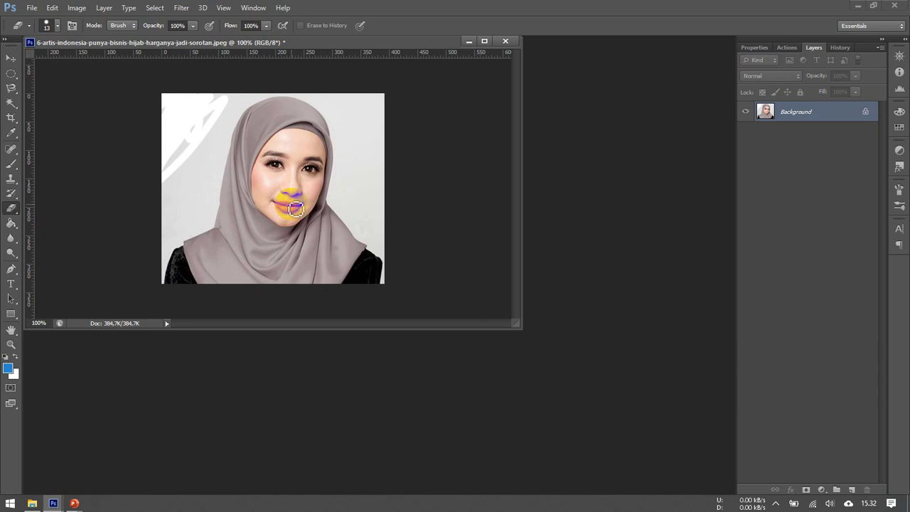
# Erase a few small spots of the backdrop beside the hijab to transparency with the Background Eraser tool
pyautogui.rightClick(14, 210)
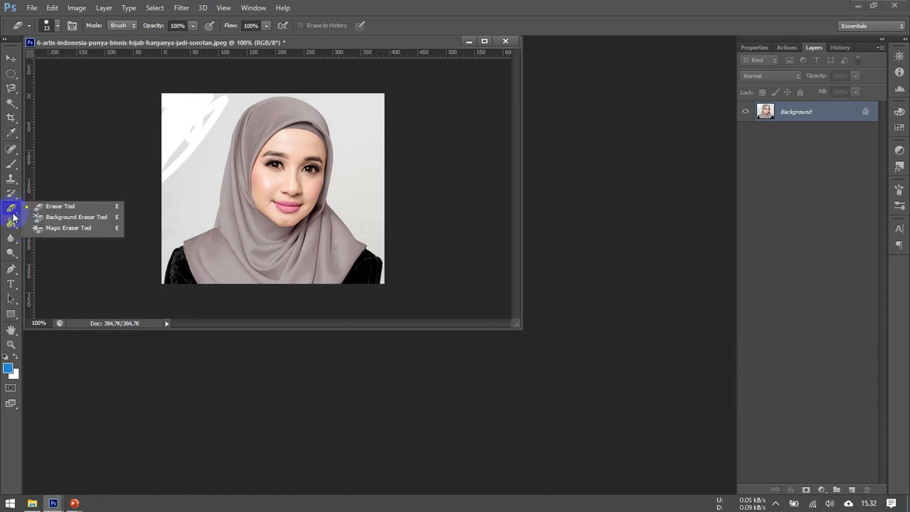
pyautogui.click(68, 220)
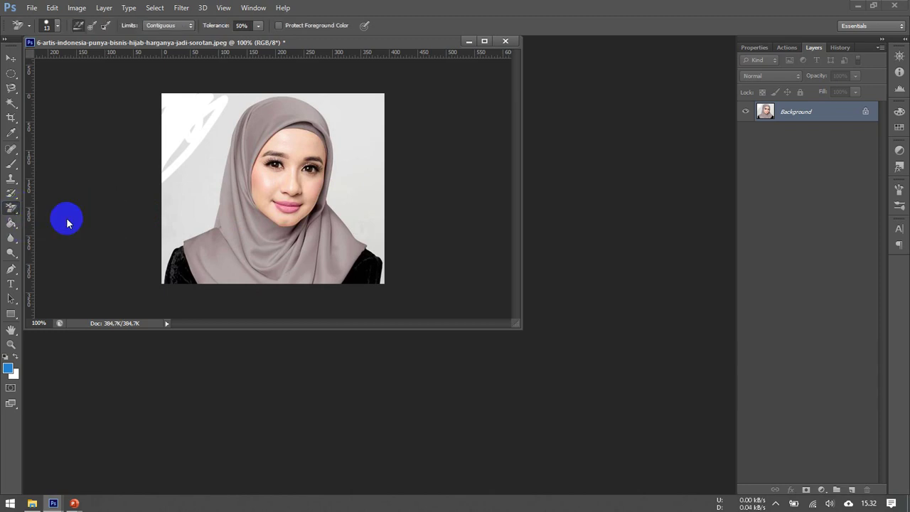
pyautogui.click(187, 197)
pyautogui.moveTo(191, 199)
pyautogui.mouseDown()
pyautogui.moveTo(201, 181)
pyautogui.moveTo(185, 197)
pyautogui.moveTo(178, 191)
pyautogui.moveTo(191, 156)
pyautogui.moveTo(200, 178)
pyautogui.mouseUp()
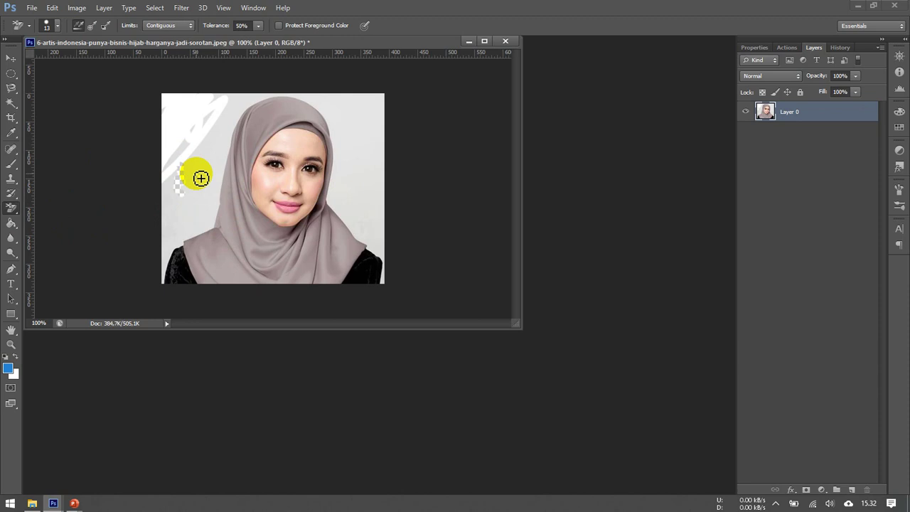
pyautogui.moveTo(201, 178); pyautogui.dragTo(193, 187)
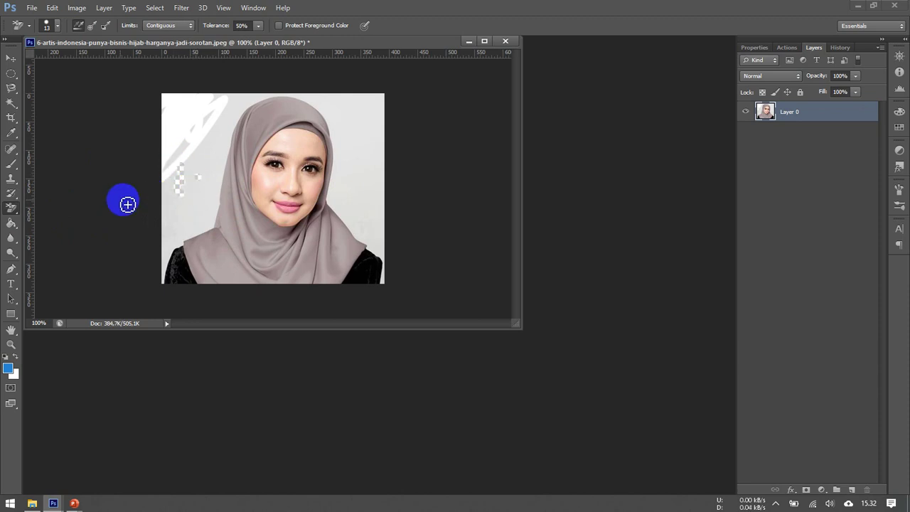
# Try removing the backdrop twice with the Magic Eraser tool at tolerance 32, undoing each attempt
pyautogui.click(12, 208)
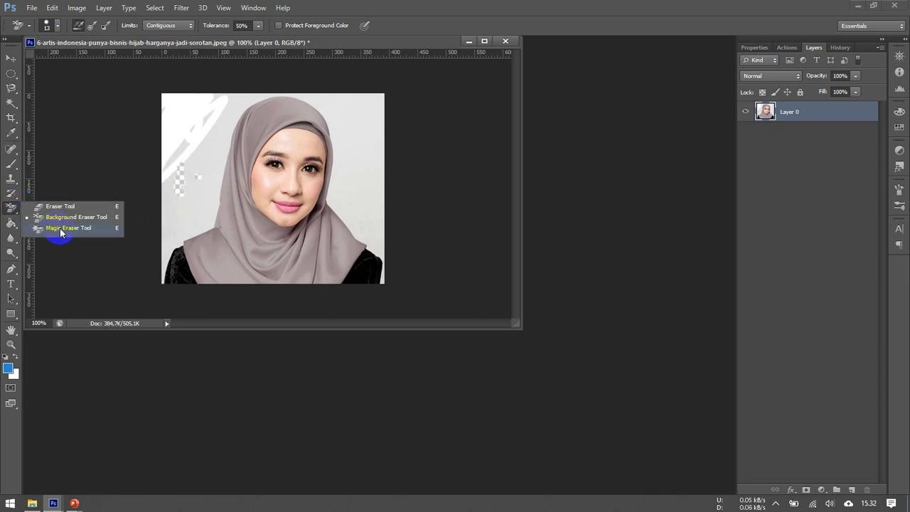
pyautogui.click(61, 228)
pyautogui.click(200, 160)
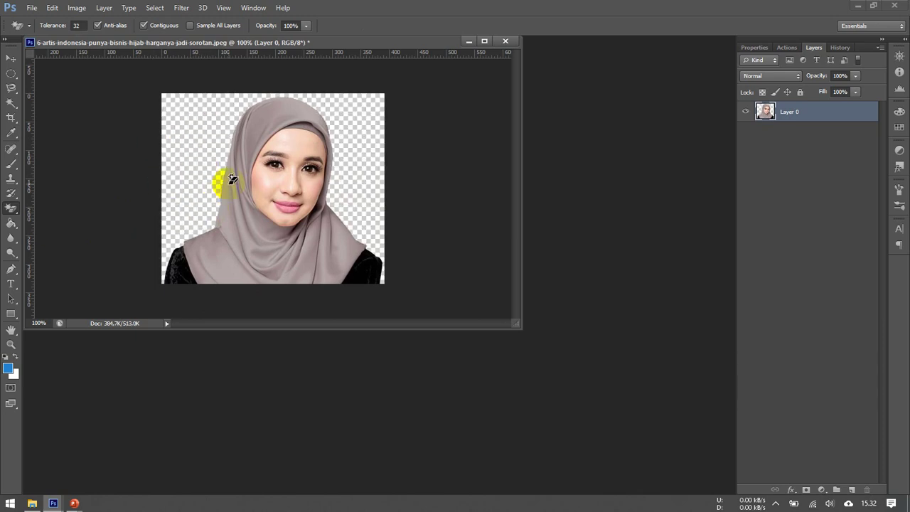
pyautogui.hotkey('ctrl', 'z')
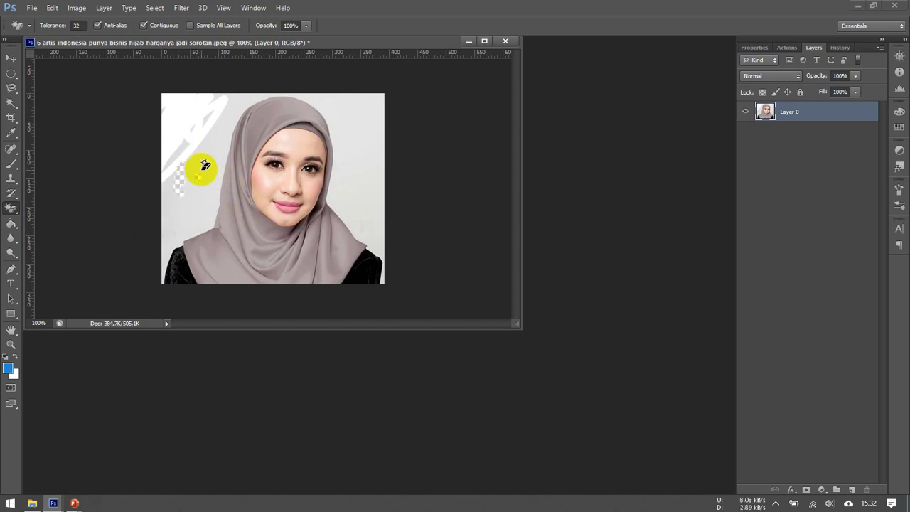
pyautogui.click(208, 170)
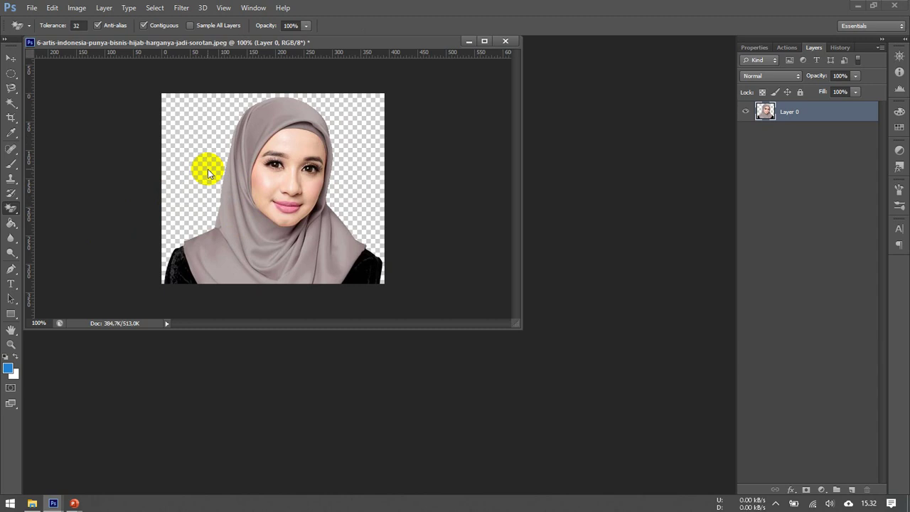
pyautogui.hotkey('ctrl', 'z')
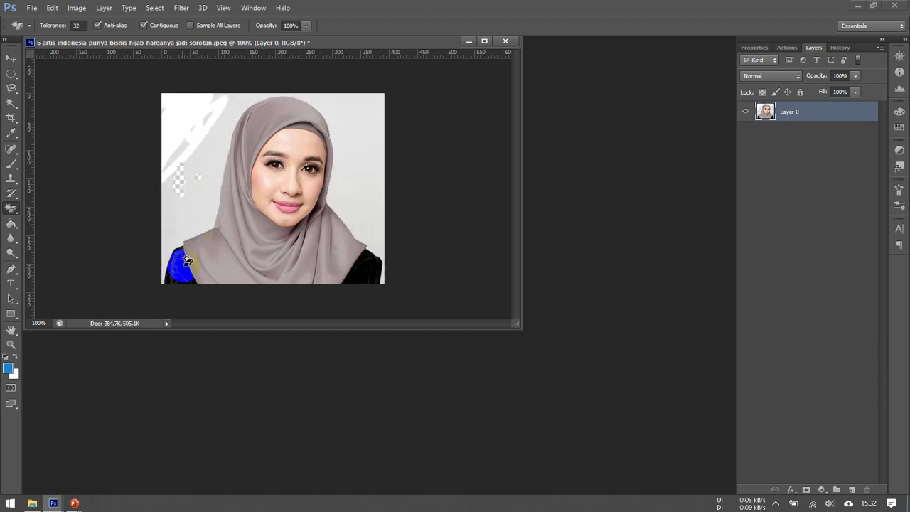
# Try the Magic Eraser tool on the black sleeve in the photo's lower-left corner and undo it
pyautogui.click(180, 272)
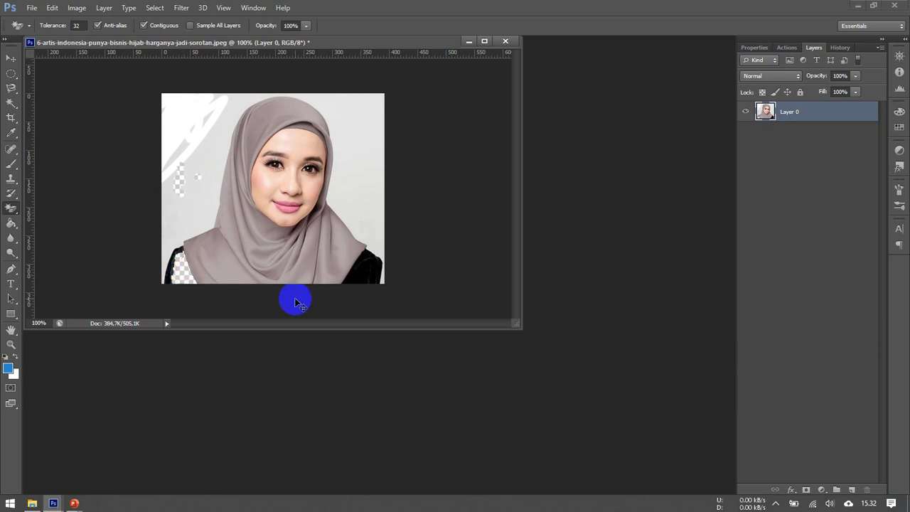
pyautogui.hotkey('ctrl', 'z')
pyautogui.hotkey('ctrl', 'z')
pyautogui.hotkey('ctrl', 'z')
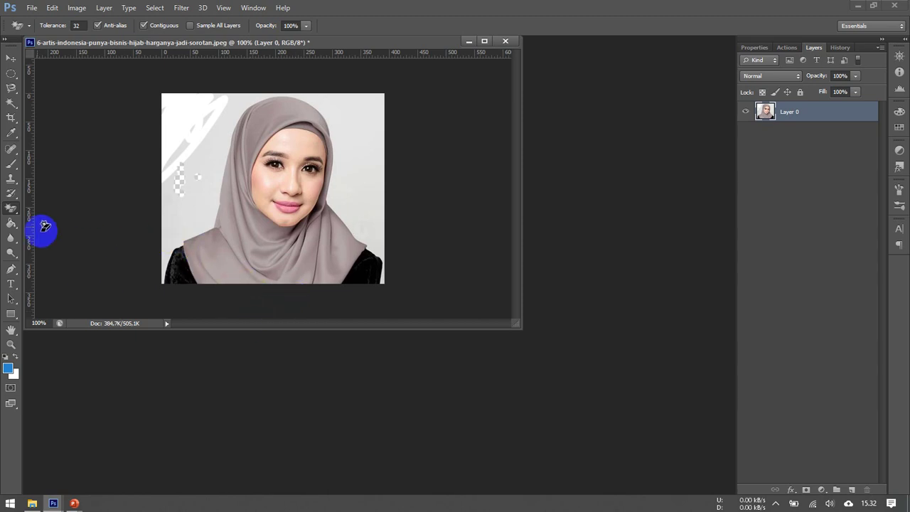
# Erase the entire light backdrop around the woman using the Magic Eraser tool
pyautogui.rightClick(15, 214)
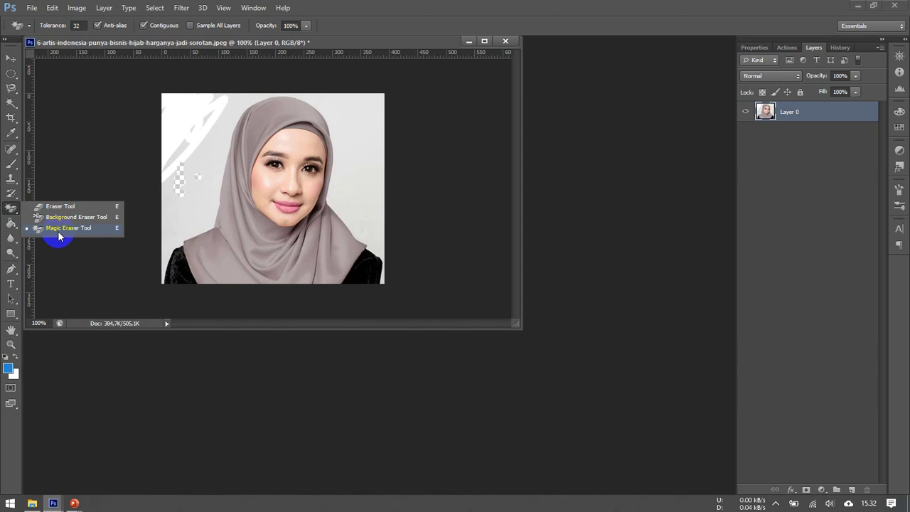
pyautogui.click(203, 159)
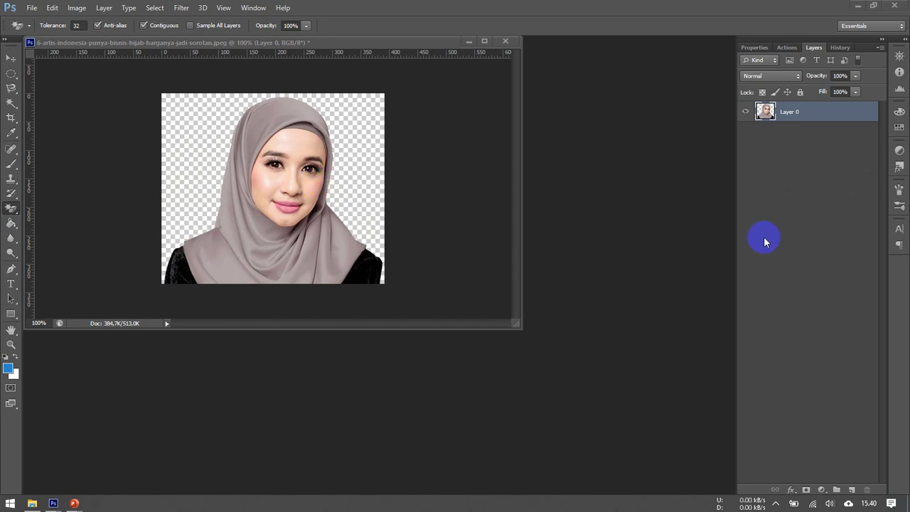
# Create a new layer above Layer 0, name it biru and make it active
pyautogui.click(853, 491)
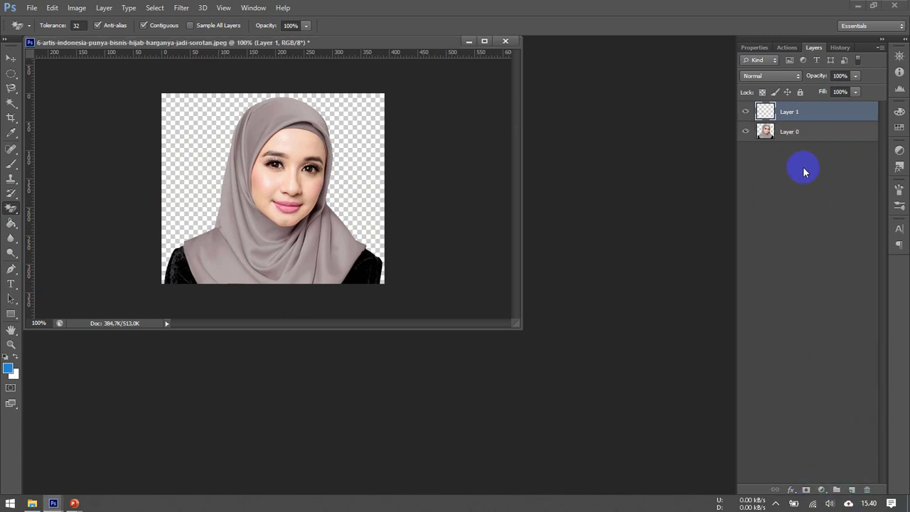
pyautogui.doubleClick(793, 114)
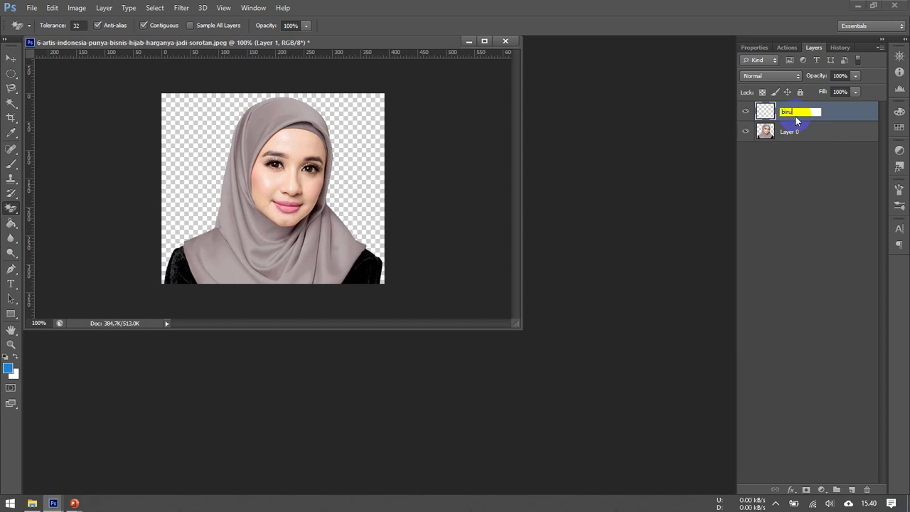
pyautogui.click(813, 167)
pyautogui.click(805, 112)
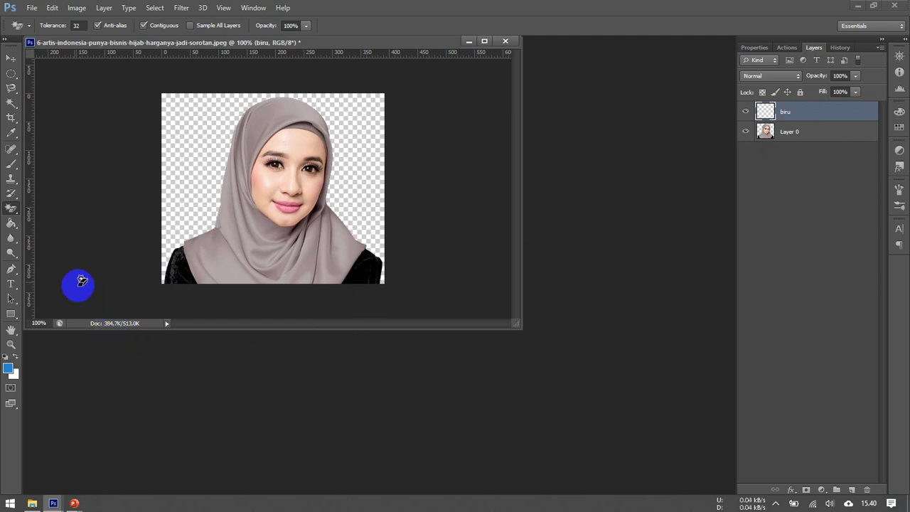
# Set the foreground colour to blue 235a9e and fill the biru layer with it using the Paint Bucket tool
pyautogui.click(16, 223)
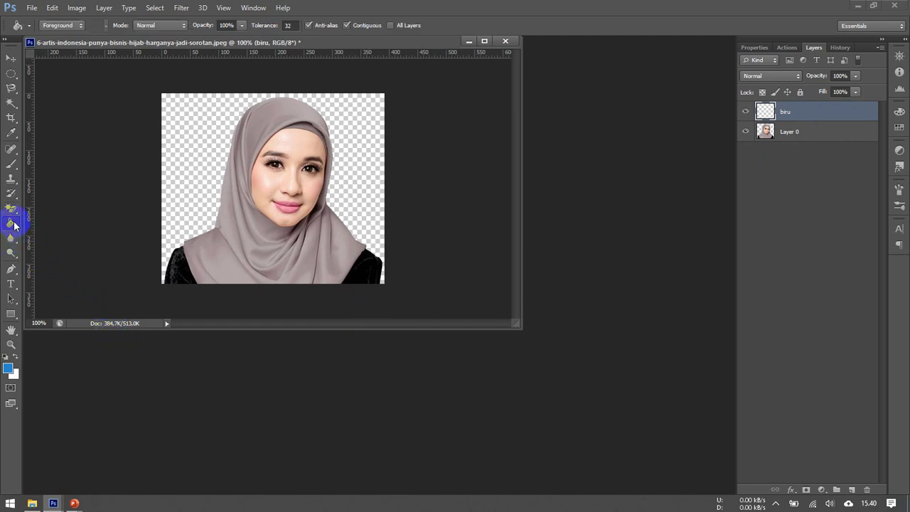
pyautogui.click(7, 367)
pyautogui.click(414, 182)
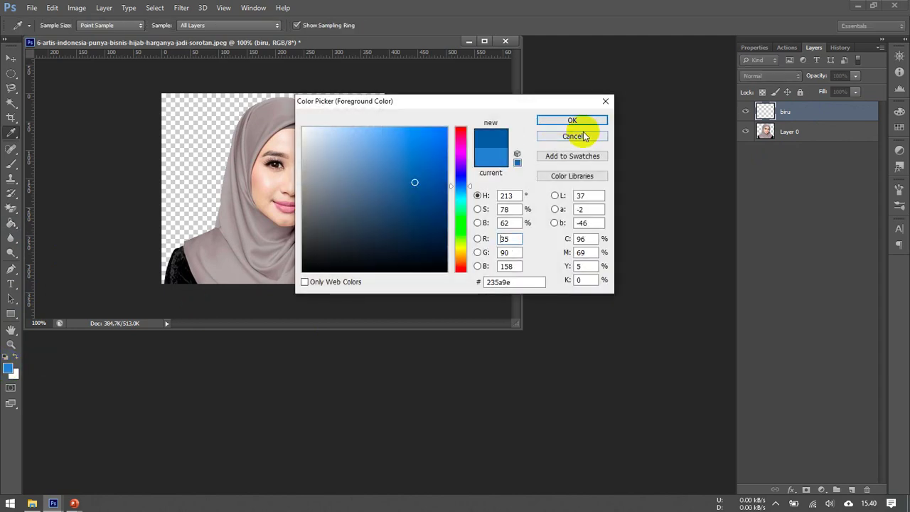
pyautogui.click(586, 120)
pyautogui.click(374, 122)
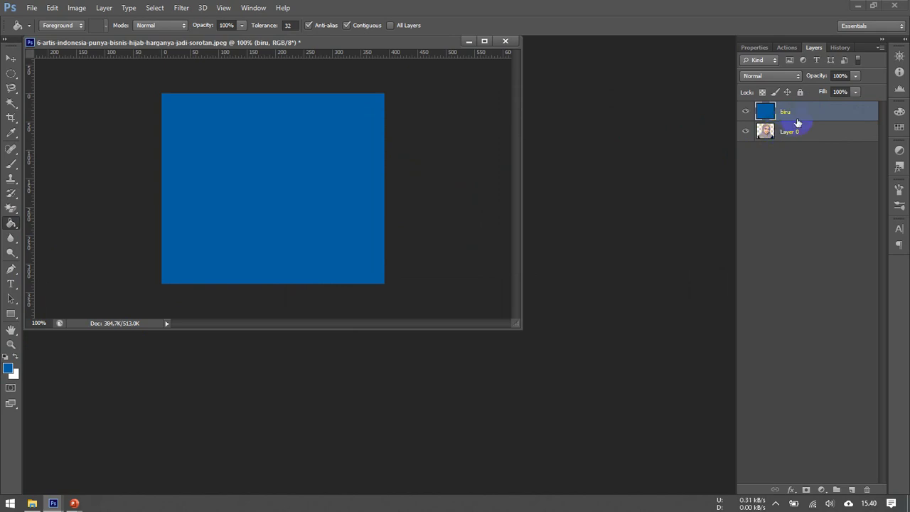
# Move the biru layer below Layer 0 and add a new layer named merah directly above biru
pyautogui.click(10, 58)
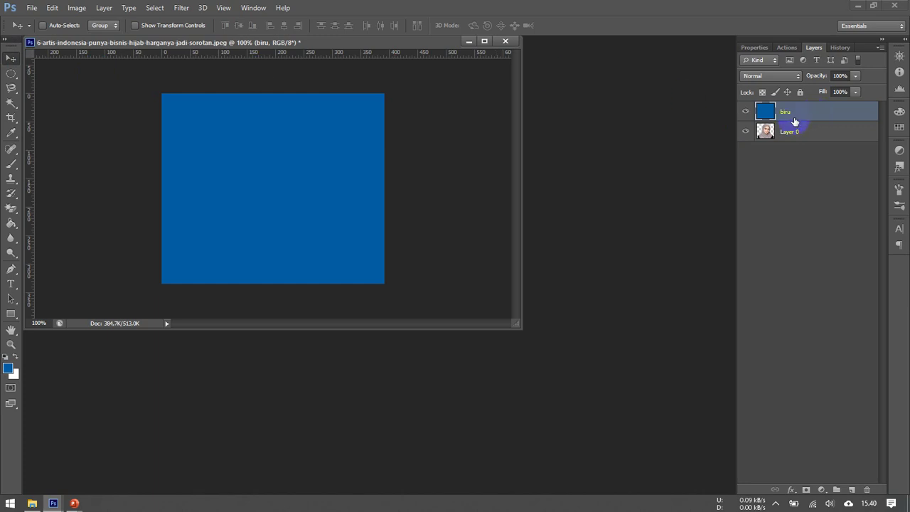
pyautogui.moveTo(794, 117); pyautogui.dragTo(794, 147)
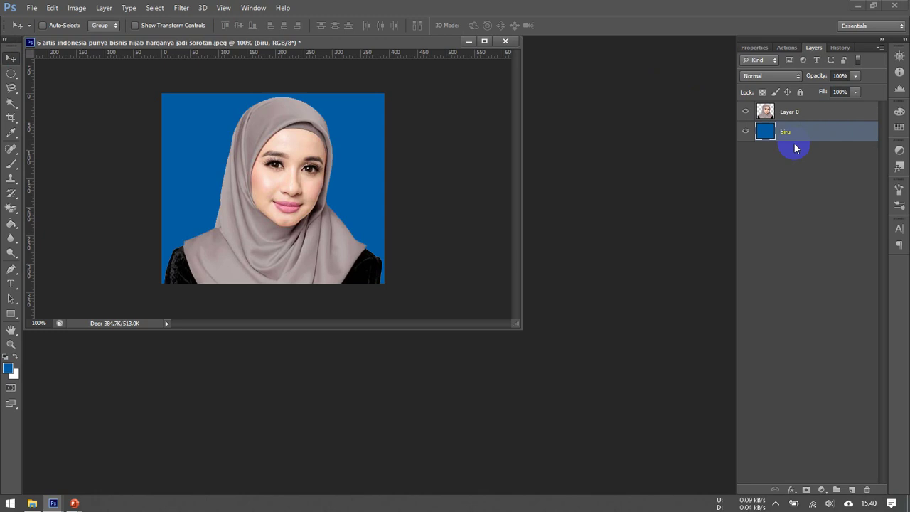
pyautogui.click(852, 490)
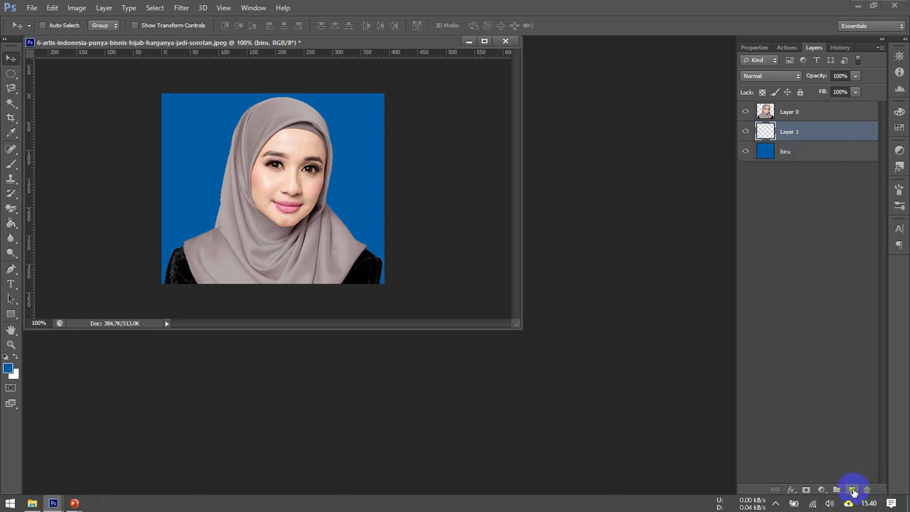
pyautogui.doubleClick(791, 132)
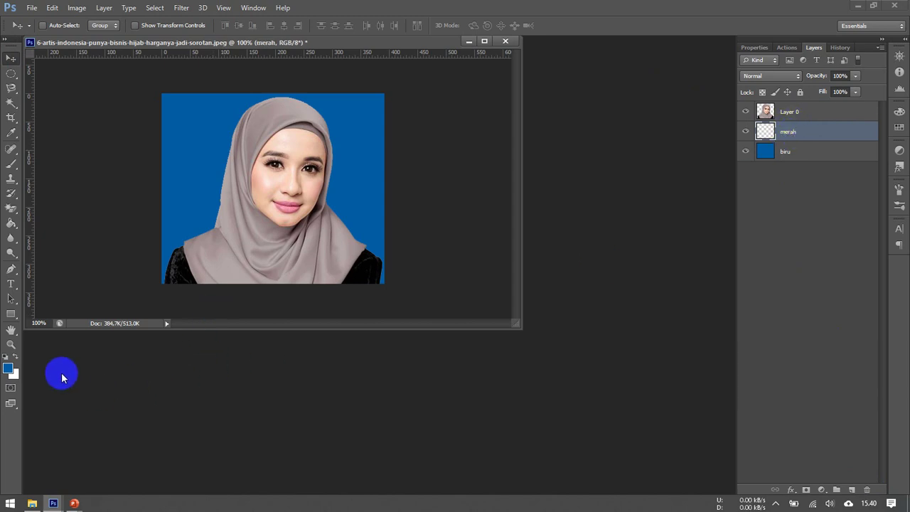
# Set the foreground colour to red d62431 and fill the merah layer with it using the Paint Bucket tool
pyautogui.click(9, 367)
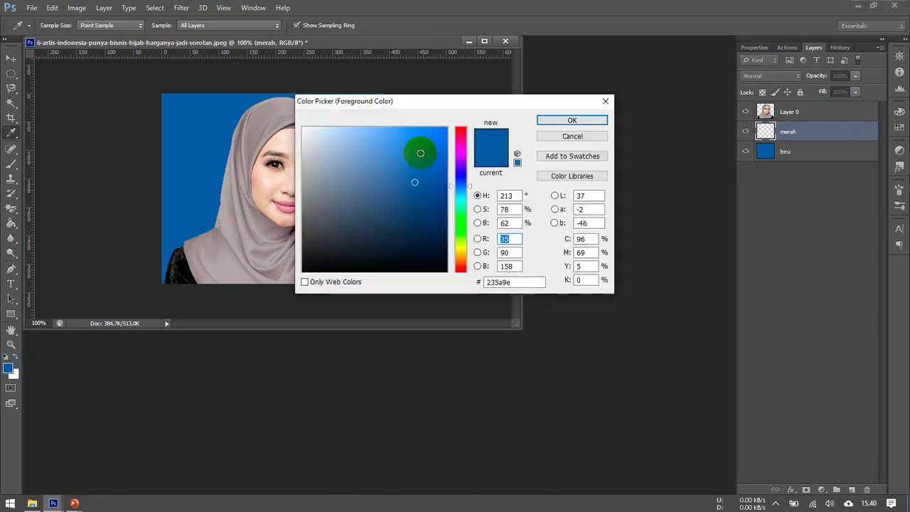
pyautogui.click(461, 133)
pyautogui.click(421, 147)
pyautogui.click(549, 121)
pyautogui.press('v')
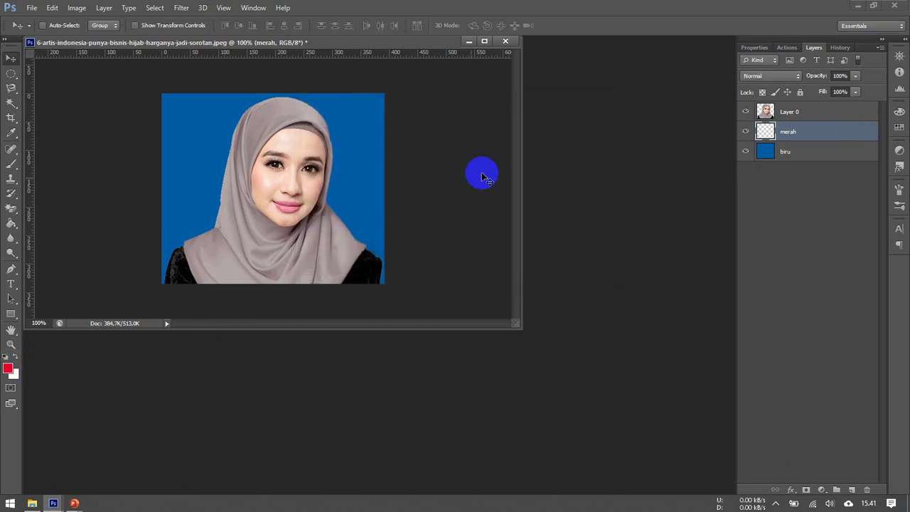
pyautogui.click(11, 223)
pyautogui.click(364, 172)
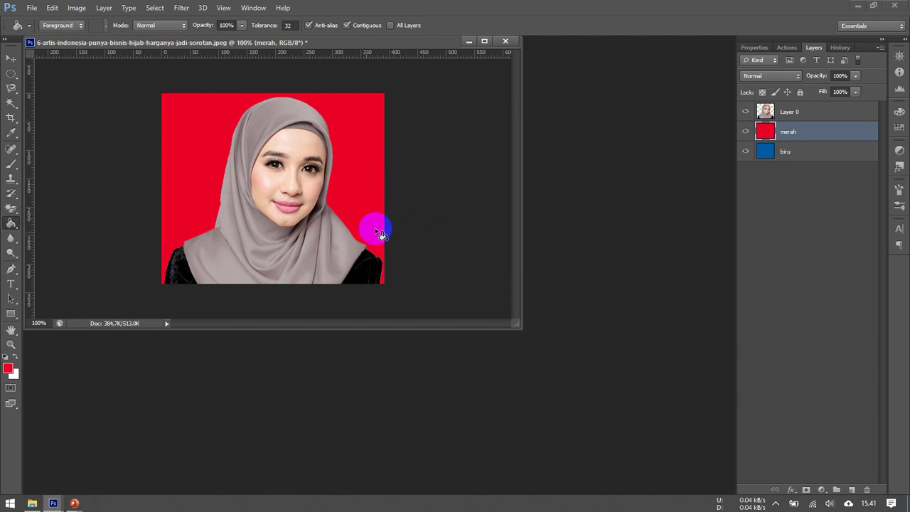
# Add the text "ini foto" in near-white f8f4f4 and move it into the photo's upper-left corner
pyautogui.click(16, 273)
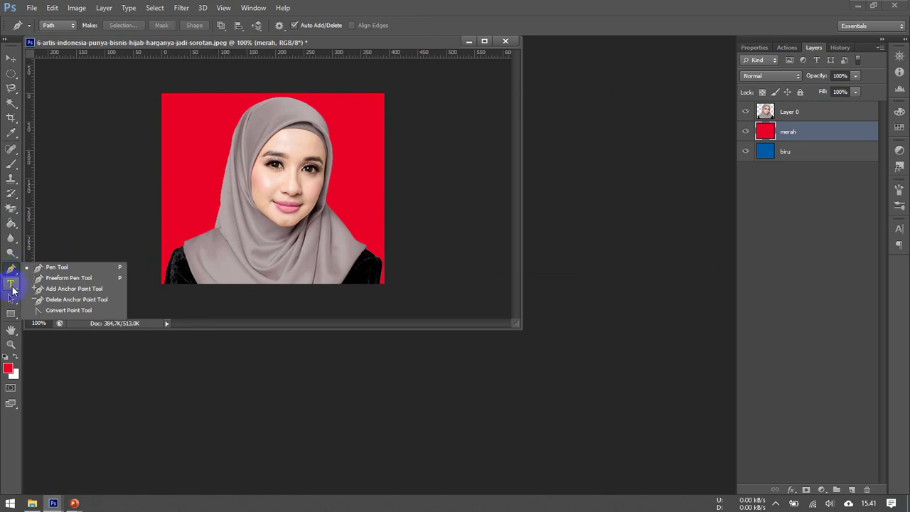
pyautogui.click(12, 285)
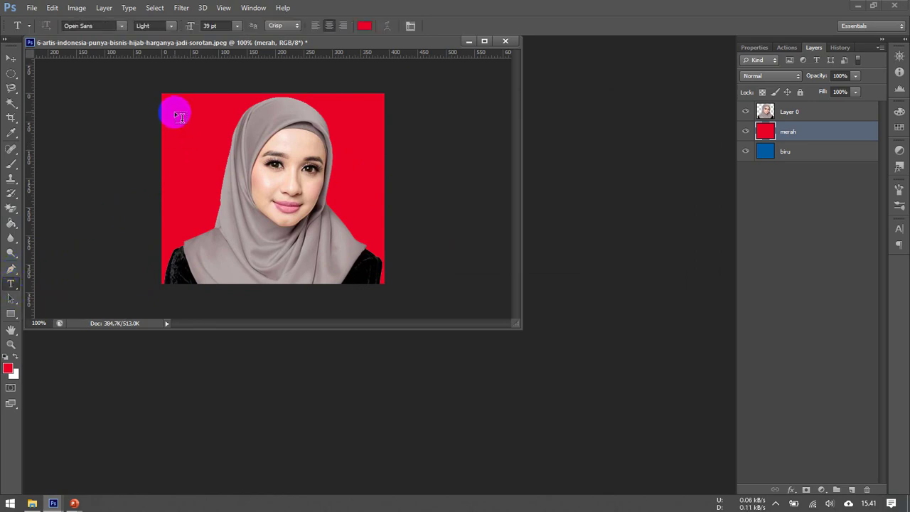
pyautogui.click(364, 27)
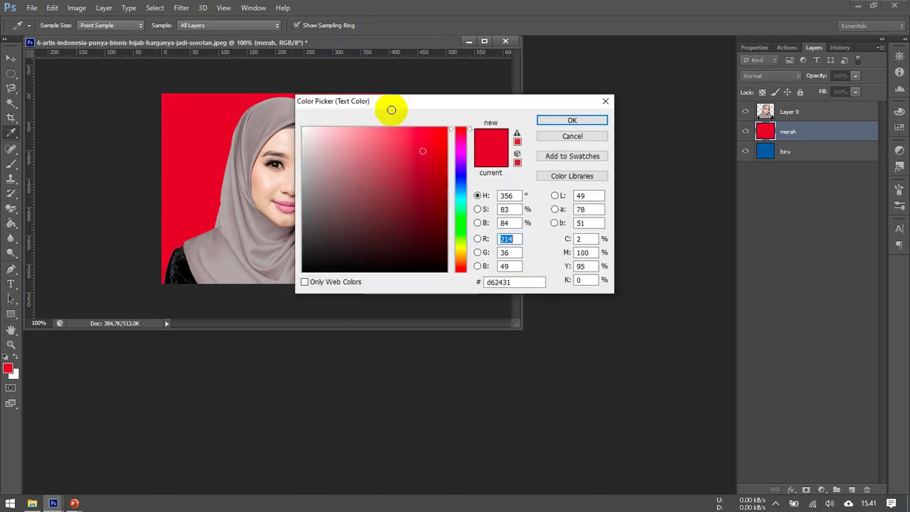
pyautogui.click(304, 130)
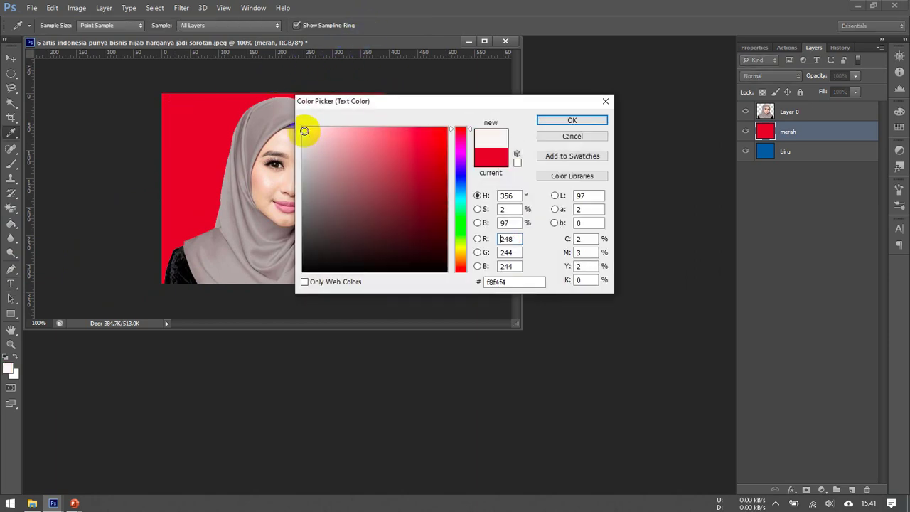
pyautogui.click(572, 120)
pyautogui.click(169, 104)
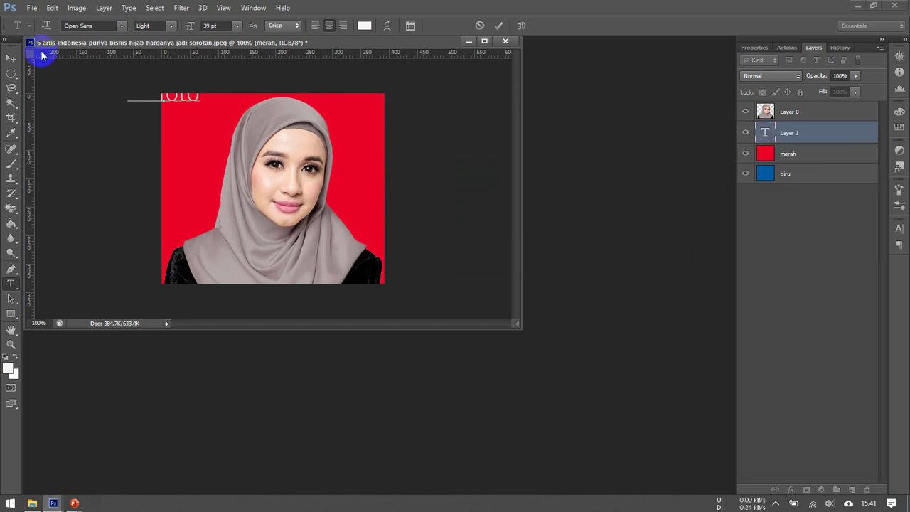
pyautogui.click(12, 58)
pyautogui.moveTo(187, 93); pyautogui.dragTo(228, 121)
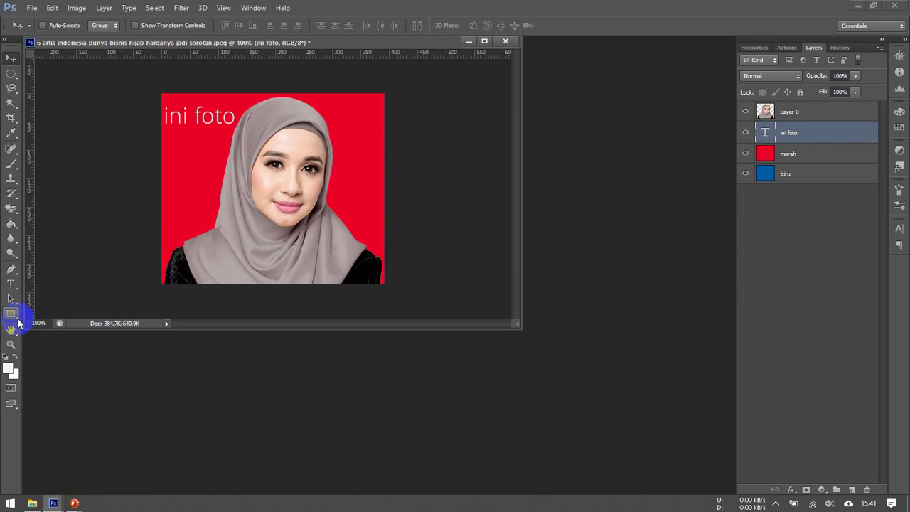
# Zoom in on the woman's face to 300% with the Zoom tool and return to 100%
pyautogui.click(12, 345)
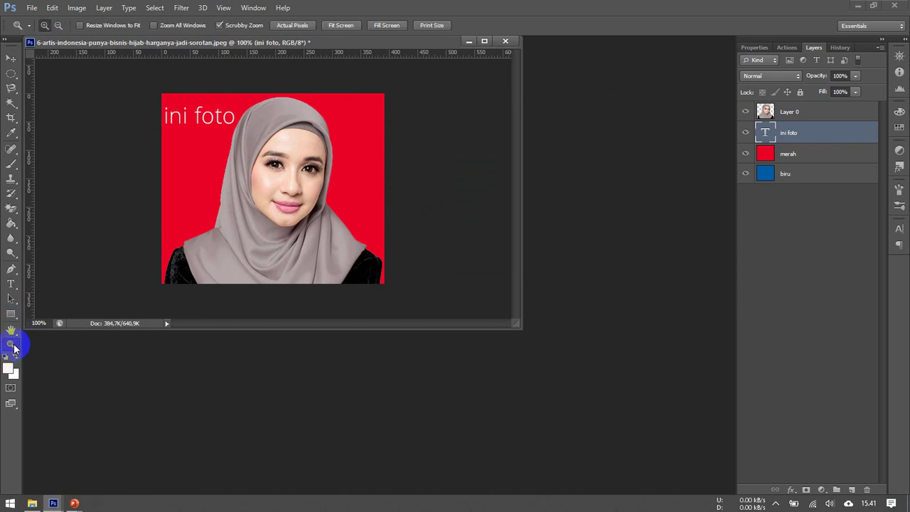
pyautogui.click(222, 177)
pyautogui.click(222, 176)
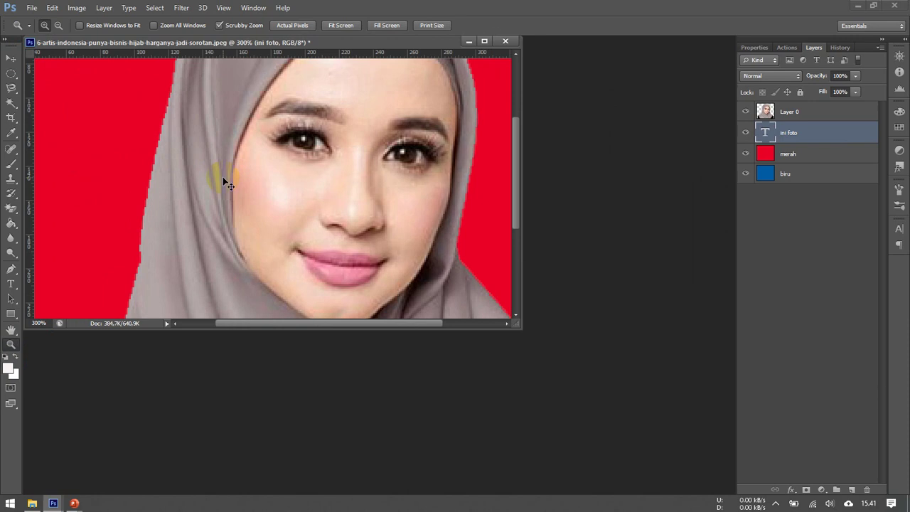
pyautogui.keyDown('alt'); pyautogui.click(223, 179); pyautogui.keyUp('alt')
pyautogui.keyDown('alt'); pyautogui.click(222, 177); pyautogui.keyUp('alt')
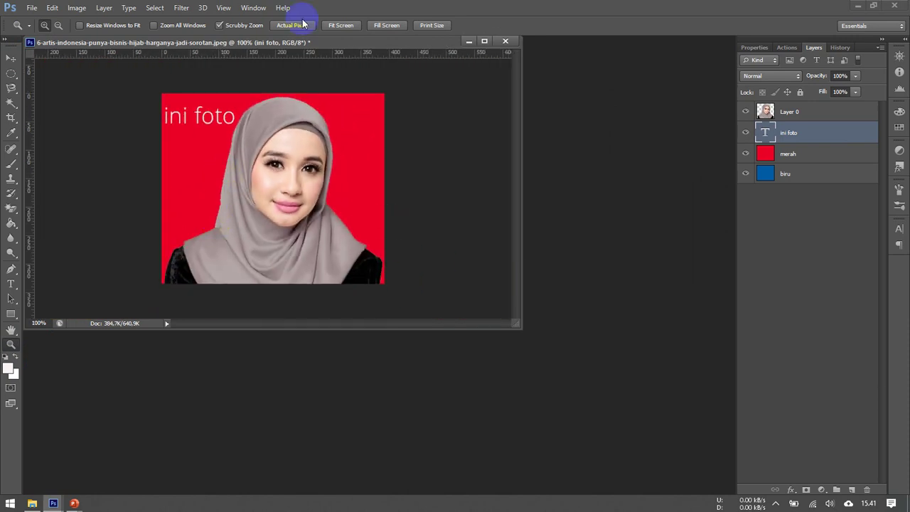
pyautogui.click(39, 11)
pyautogui.click(35, 21)
pyautogui.click(33, 10)
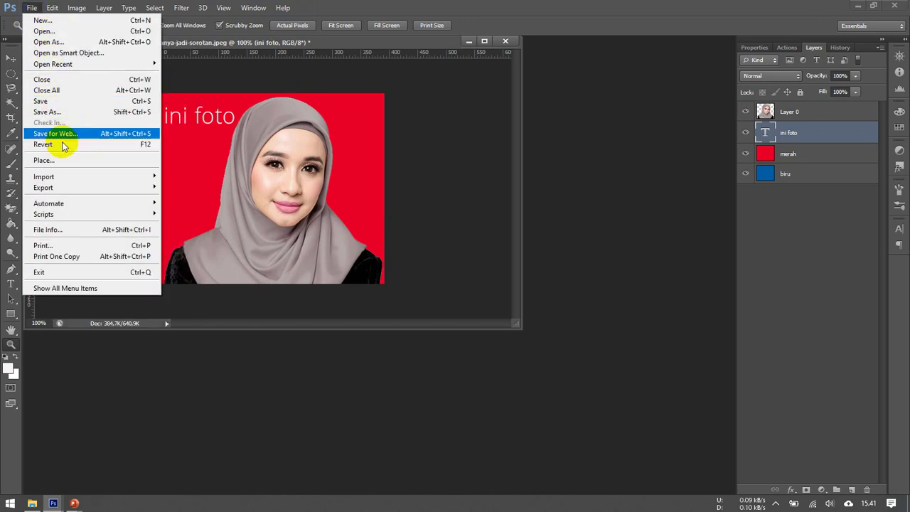
pyautogui.click(67, 112)
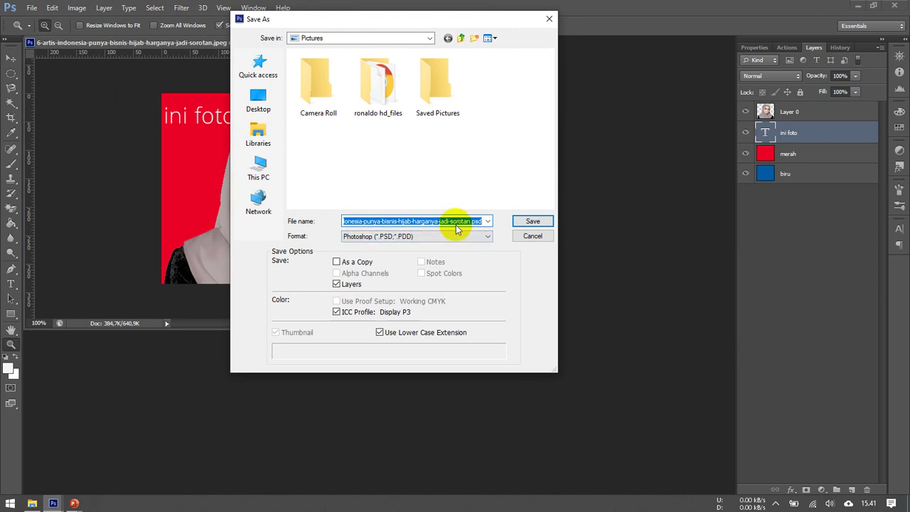
pyautogui.write('coba')
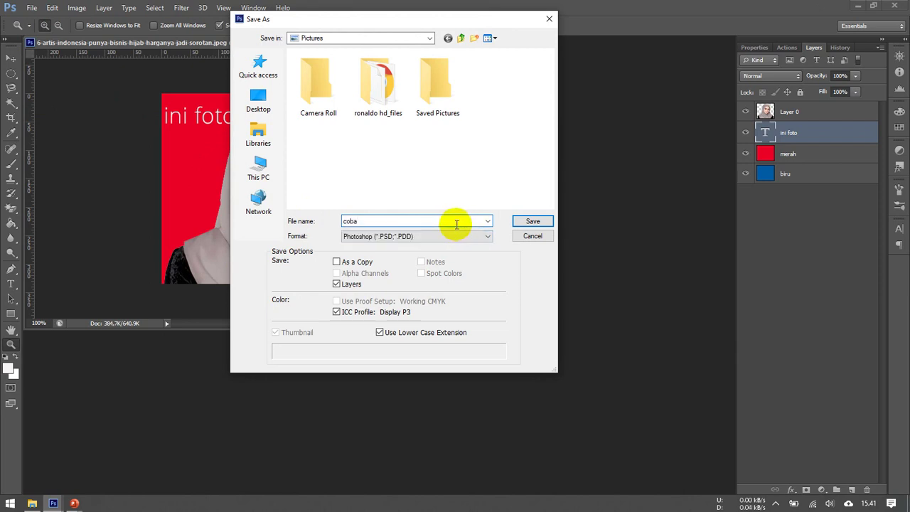
pyautogui.click(462, 236)
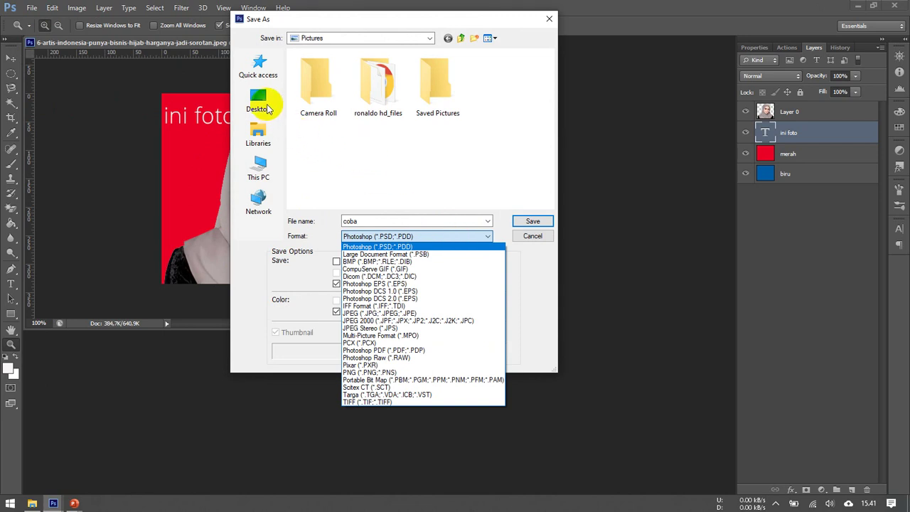
pyautogui.click(268, 106)
pyautogui.click(368, 221)
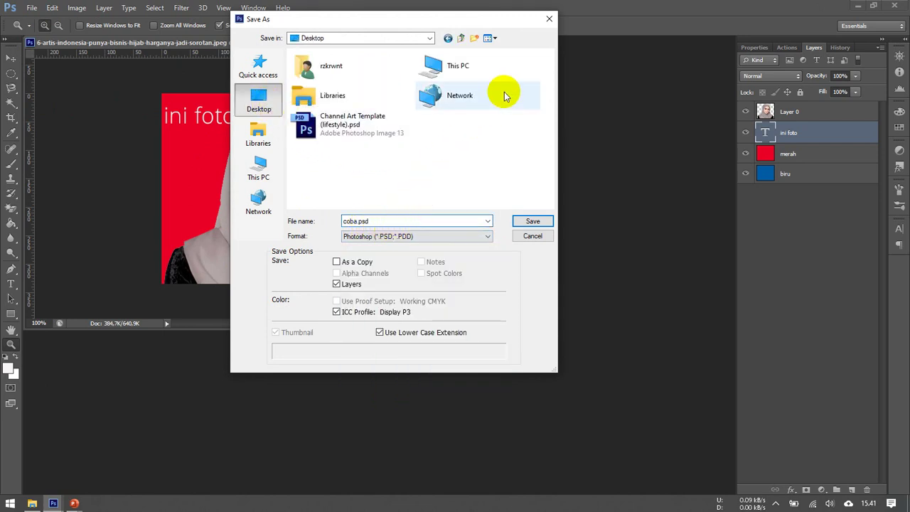
pyautogui.click(544, 16)
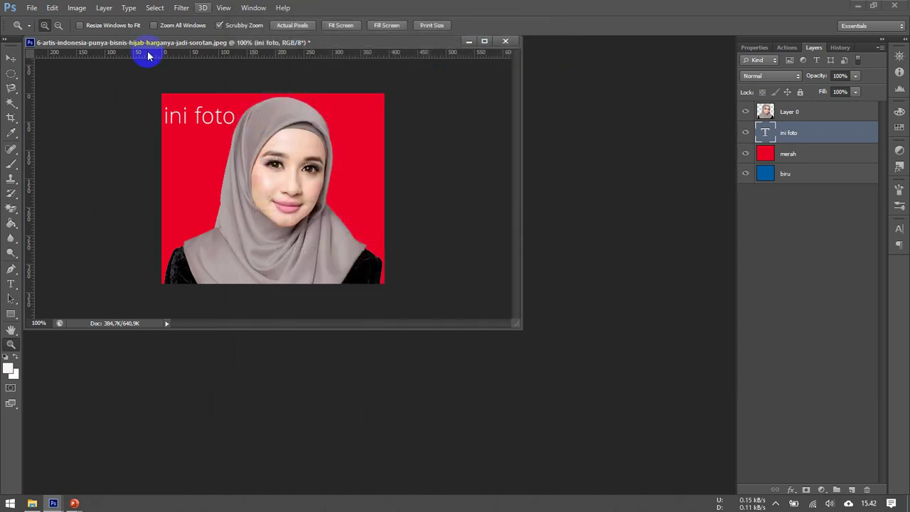
# Save the document as coba project in Photoshop PSD format in a new Desktop folder named desain grafis, with Maximize Compatibility on
pyautogui.click(32, 8)
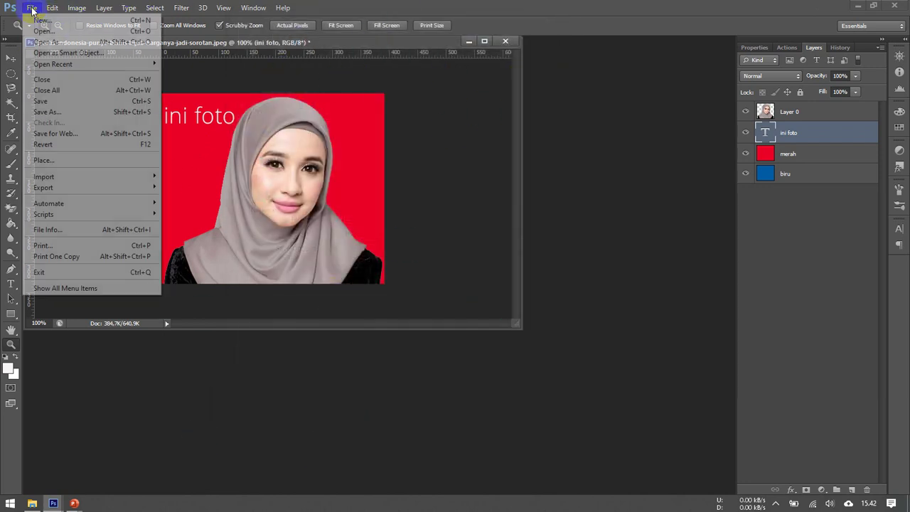
pyautogui.click(90, 116)
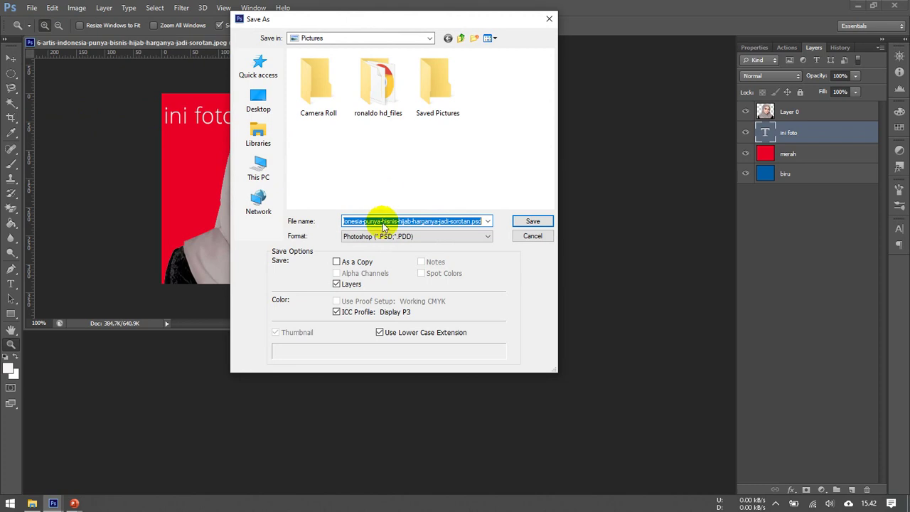
pyautogui.write('coba project')
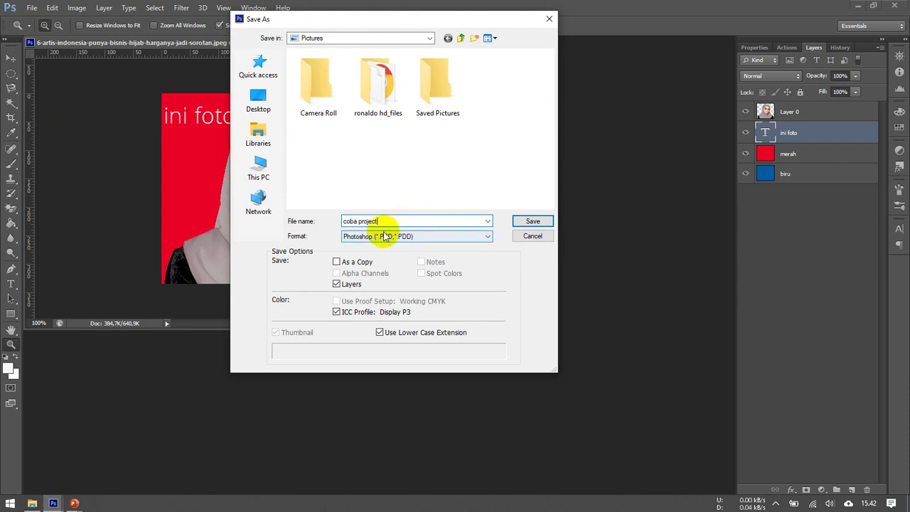
pyautogui.click(383, 236)
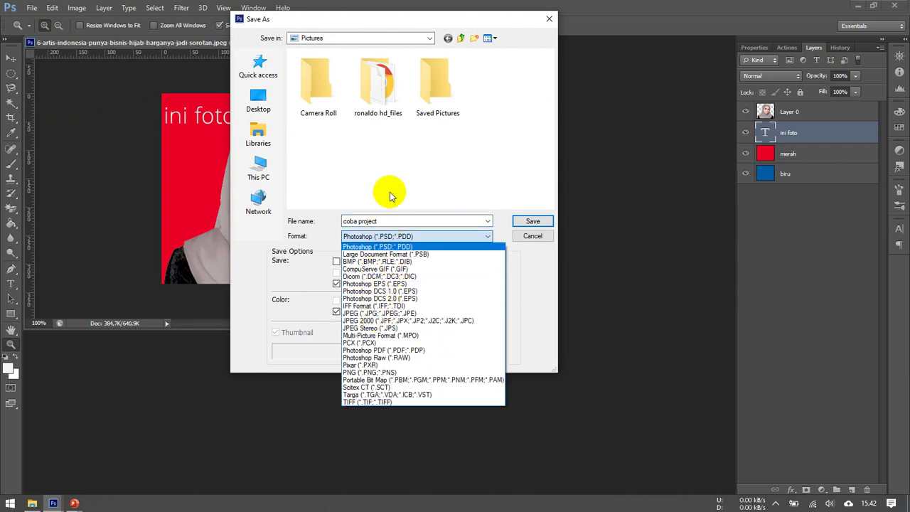
pyautogui.click(395, 206)
pyautogui.click(265, 104)
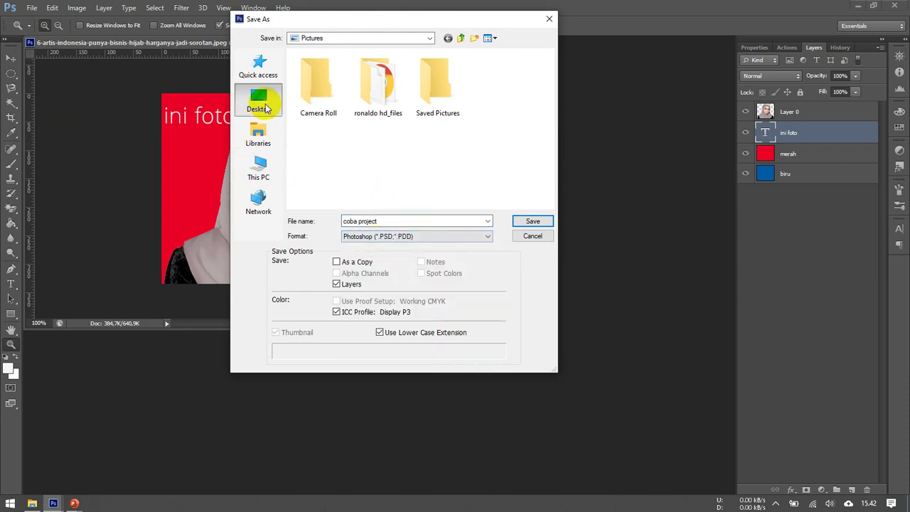
pyautogui.click(475, 39)
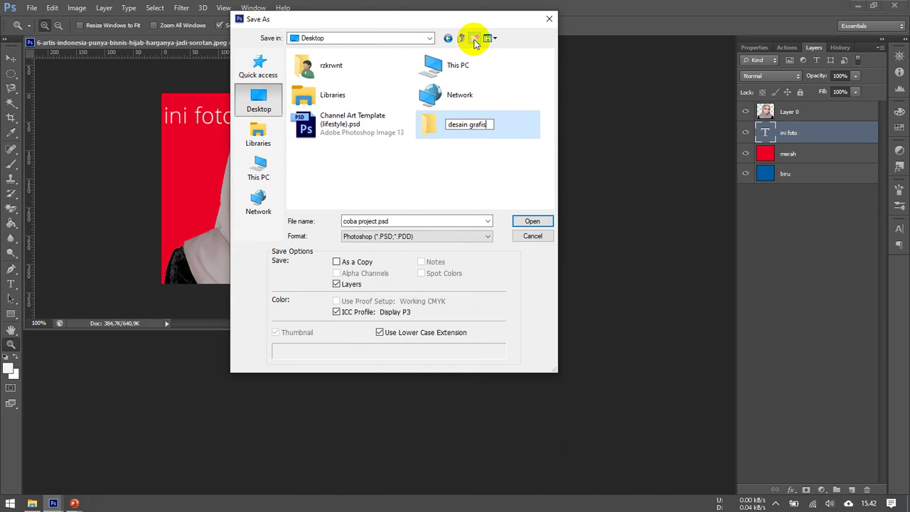
pyautogui.press('Return')
pyautogui.press('Return')
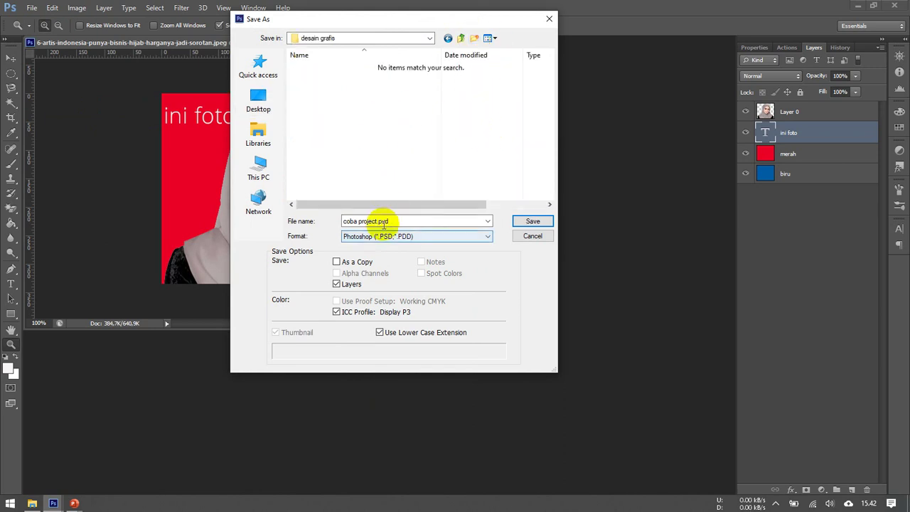
pyautogui.click(532, 221)
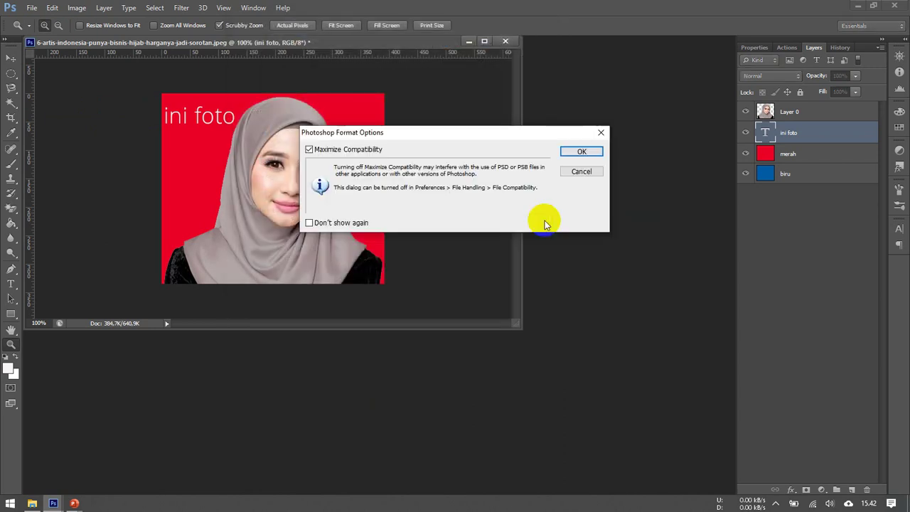
pyautogui.click(582, 150)
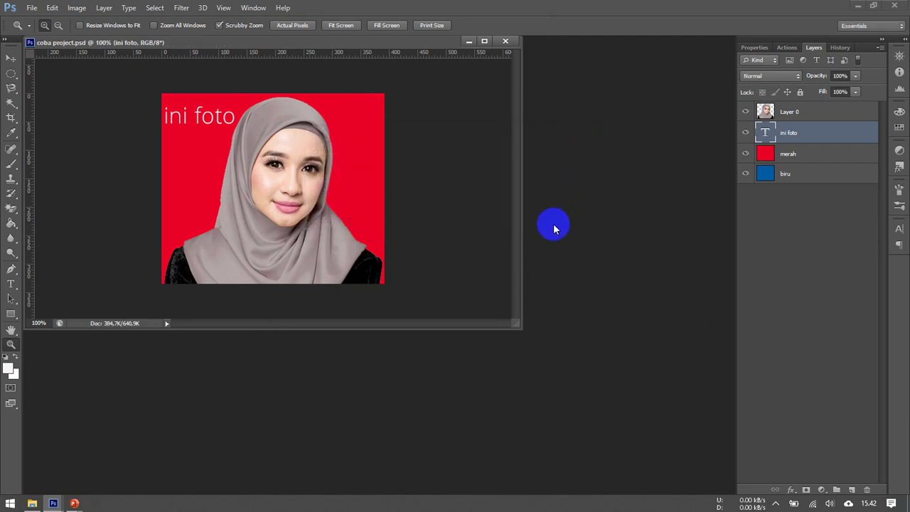
# Check for coba project.psd in the desain grafis folder on the desktop, and switch back to Photoshop
pyautogui.click(909, 510)
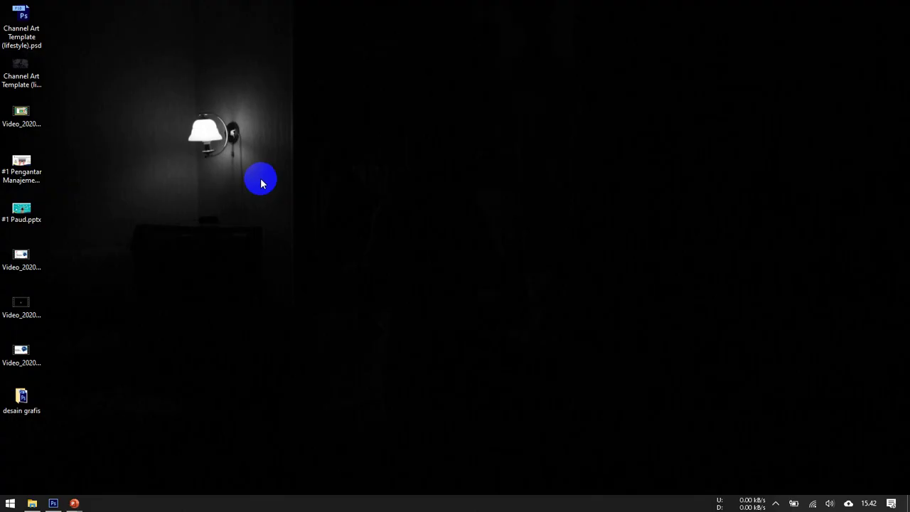
pyautogui.doubleClick(23, 400)
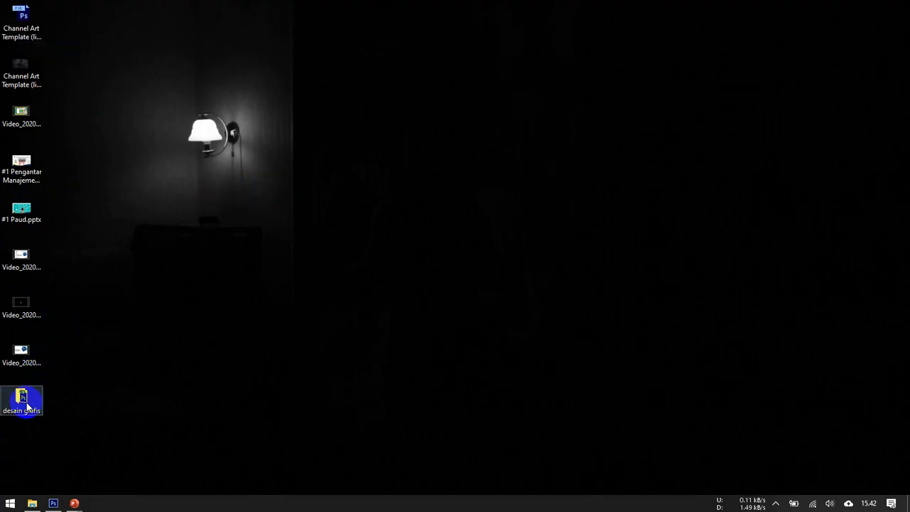
pyautogui.click(134, 74)
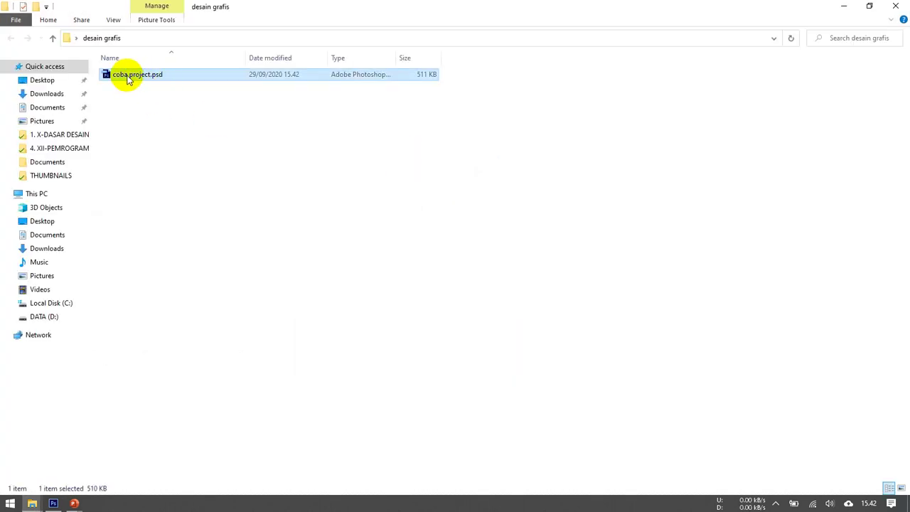
pyautogui.click(54, 503)
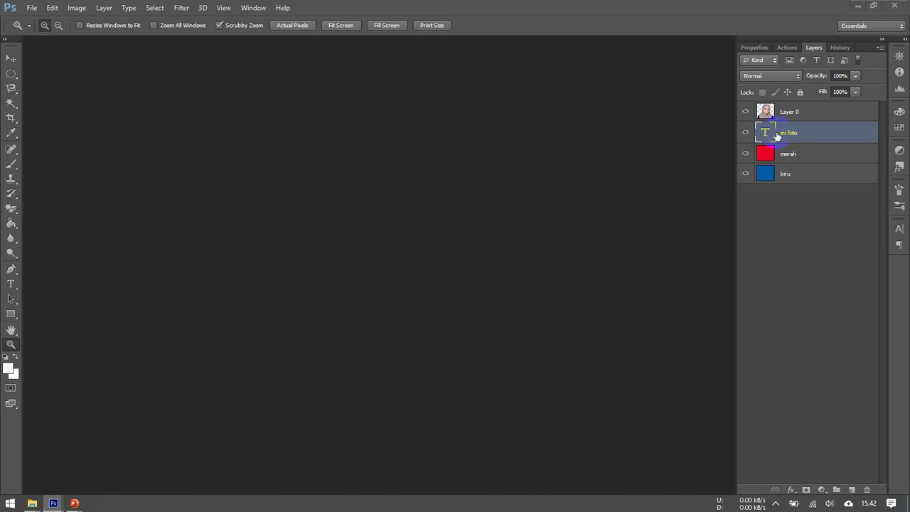
# Bring the coba project.psd document window back into view in Photoshop
pyautogui.click(32, 9)
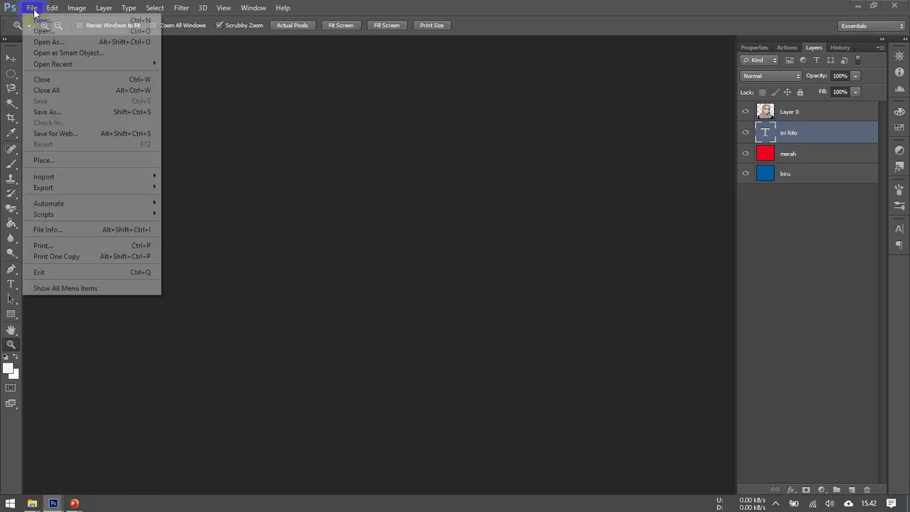
pyautogui.click(54, 503)
pyautogui.click(163, 474)
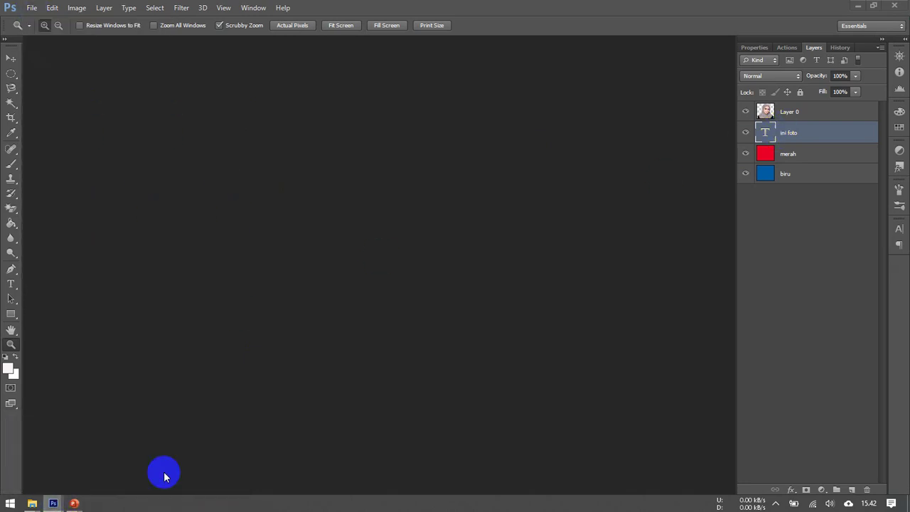
# Save a JPEG copy of the document as coba jpg in the desain grafis folder, with quality 8 (High) and Baseline ("Standard") format
pyautogui.click(38, 10)
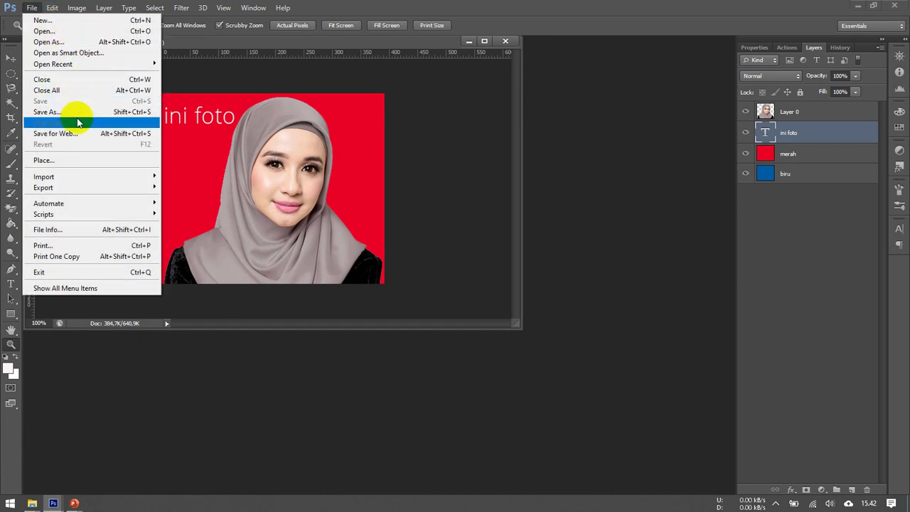
pyautogui.click(78, 114)
pyautogui.click(398, 236)
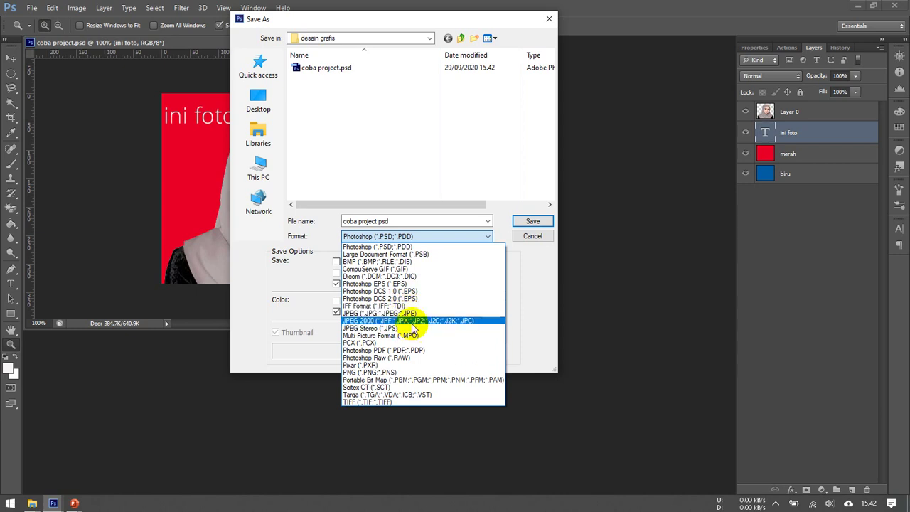
pyautogui.click(400, 314)
pyautogui.click(377, 221)
pyautogui.click(377, 221)
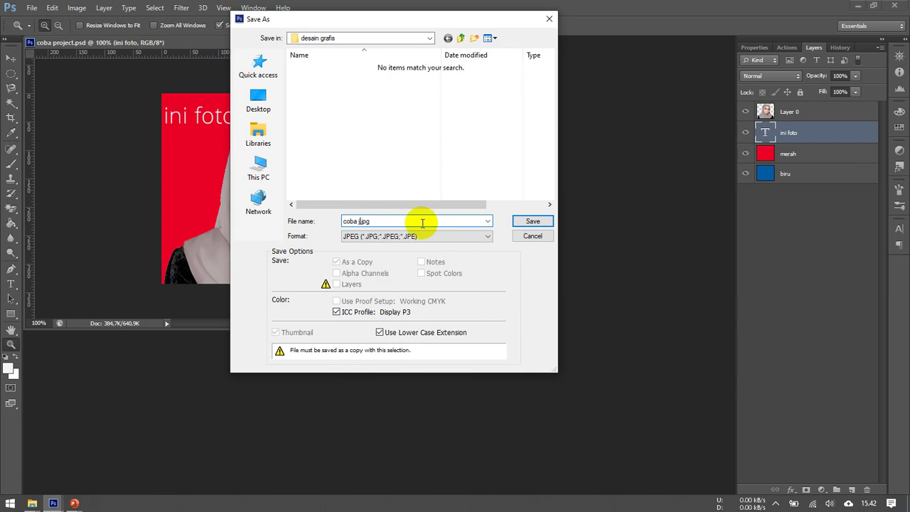
pyautogui.click(518, 222)
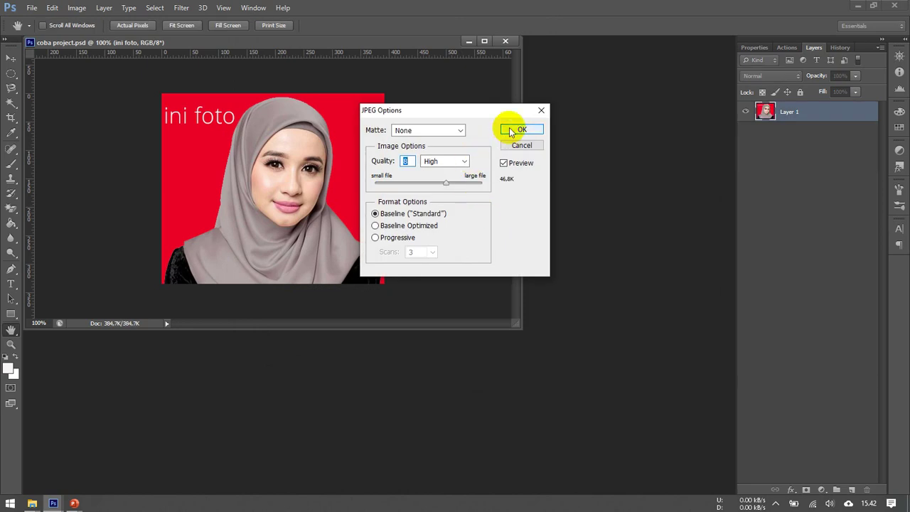
pyautogui.click(519, 130)
pyautogui.press('z')
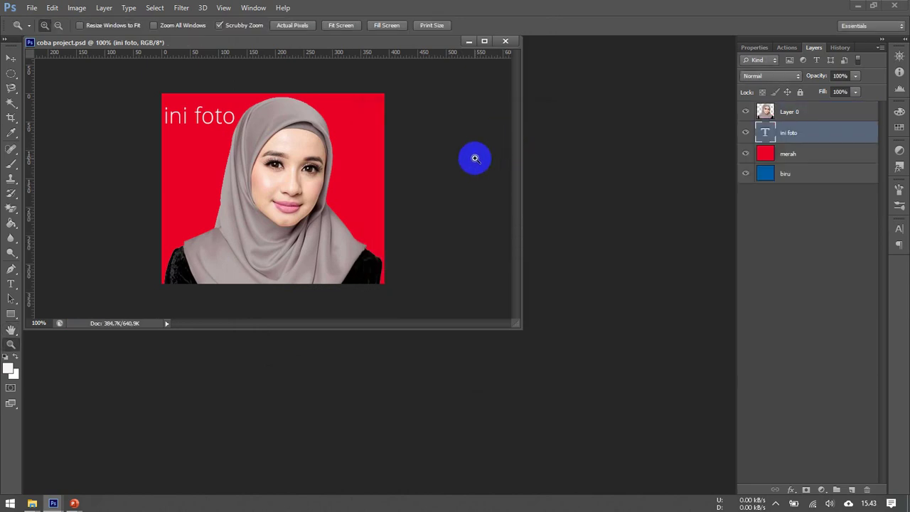
# Save a PNG copy of the document as coba png in the desain grafis folder
pyautogui.click(31, 8)
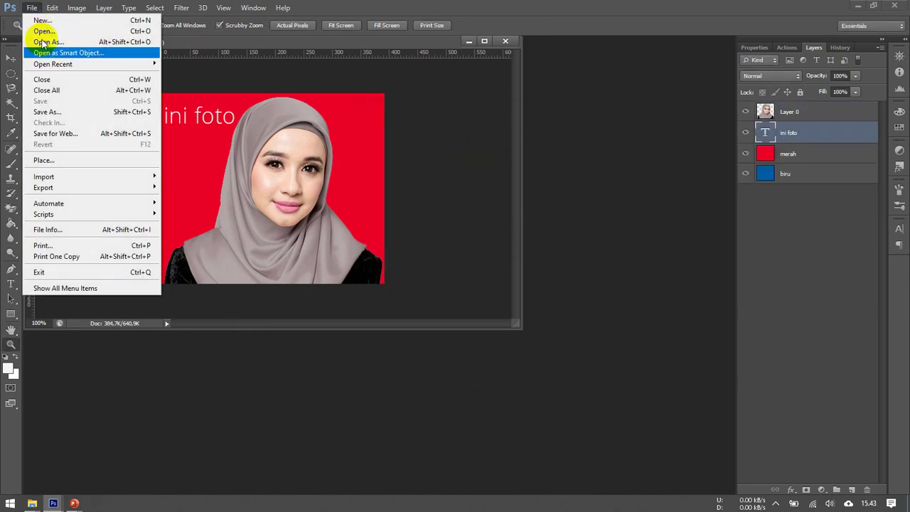
pyautogui.click(47, 112)
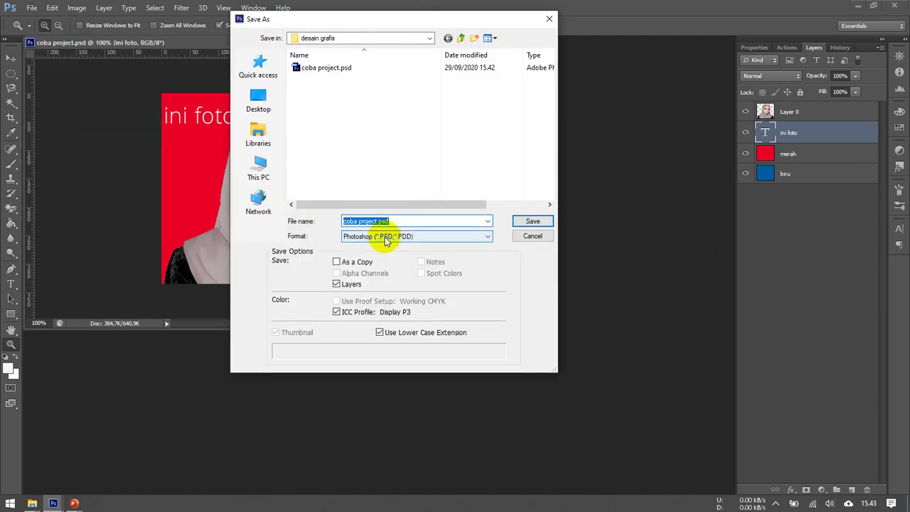
pyautogui.click(388, 236)
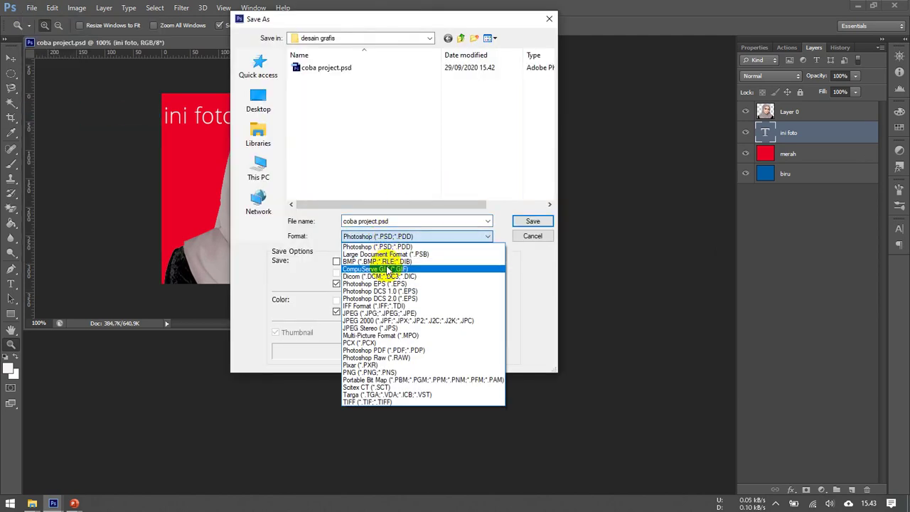
pyautogui.click(383, 372)
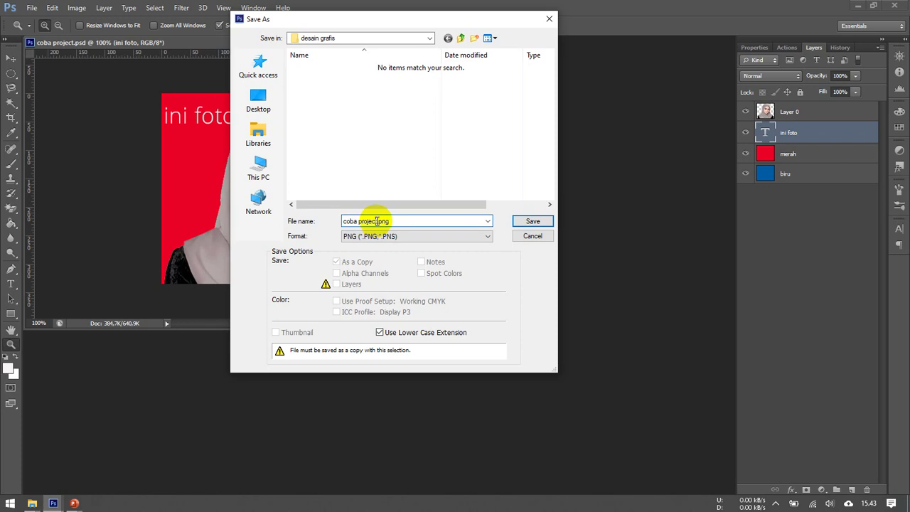
pyautogui.click(388, 221)
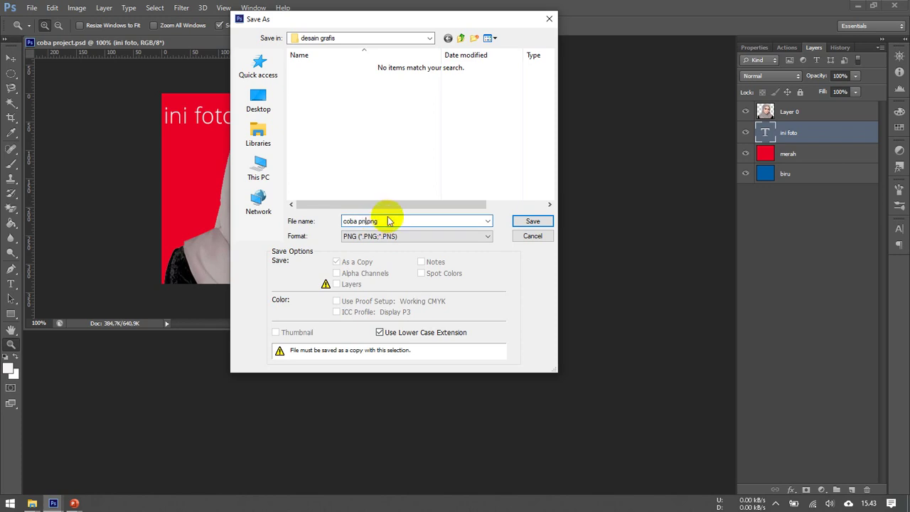
pyautogui.click(532, 222)
pyautogui.click(704, 283)
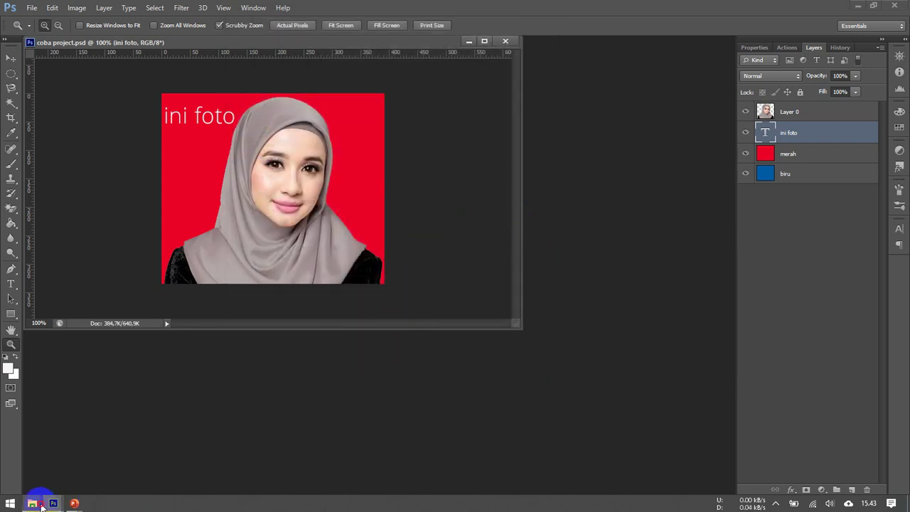
# Switch to the desain grafis folder in File Explorer and widen its Name column
pyautogui.click(42, 505)
pyautogui.click(169, 462)
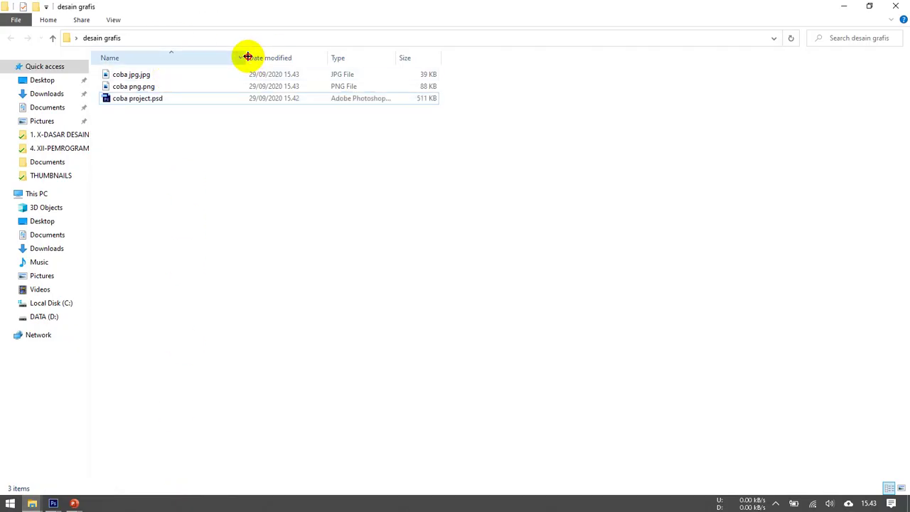
pyautogui.moveTo(246, 57); pyautogui.dragTo(320, 55)
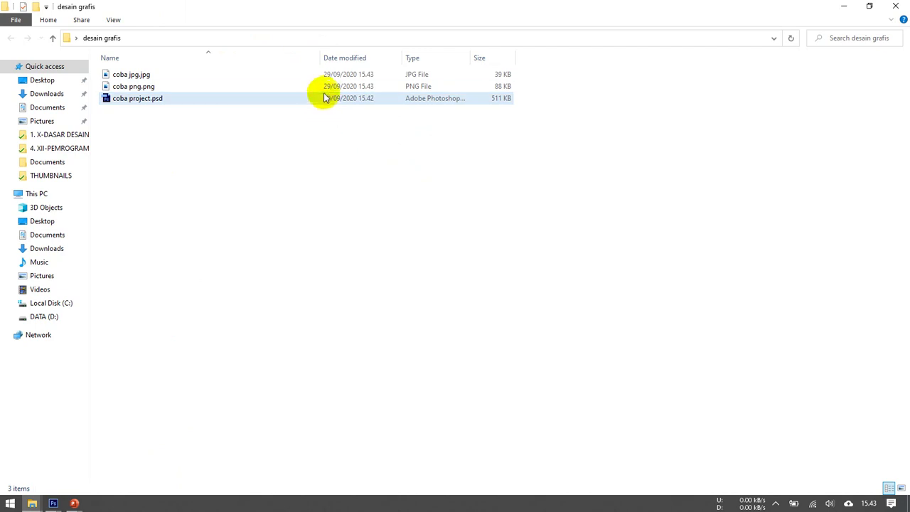
# View coba jpg.jpg and coba png.png enlarged in Photos to compare their image quality, and close the viewer
pyautogui.click(324, 86)
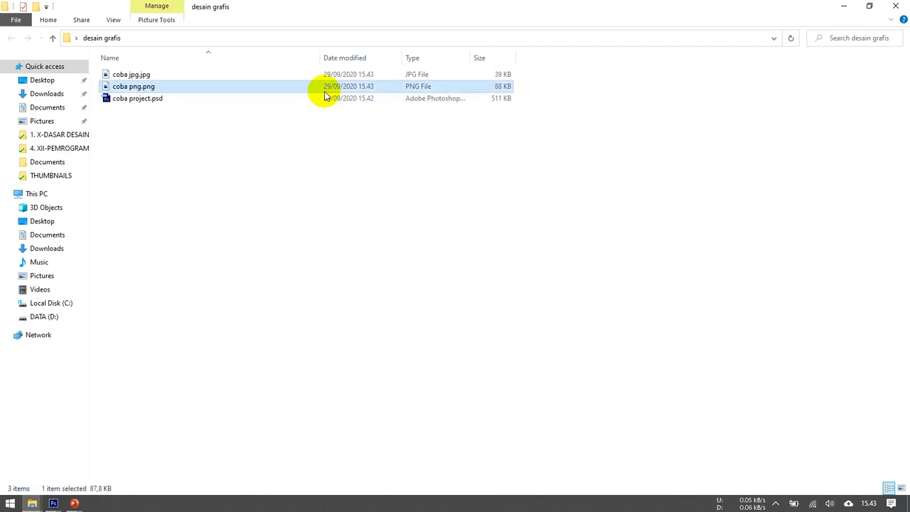
pyautogui.click(152, 74)
pyautogui.click(161, 88)
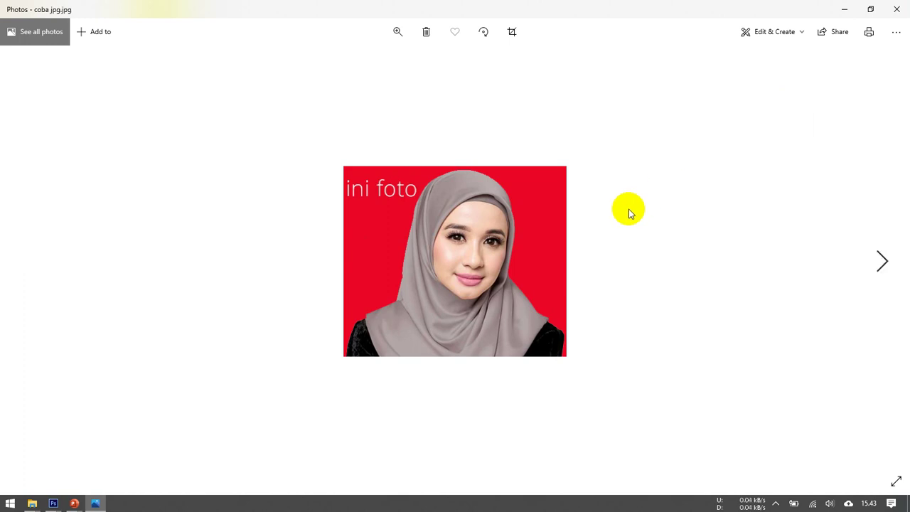
pyautogui.scroll(5, 628, 209)
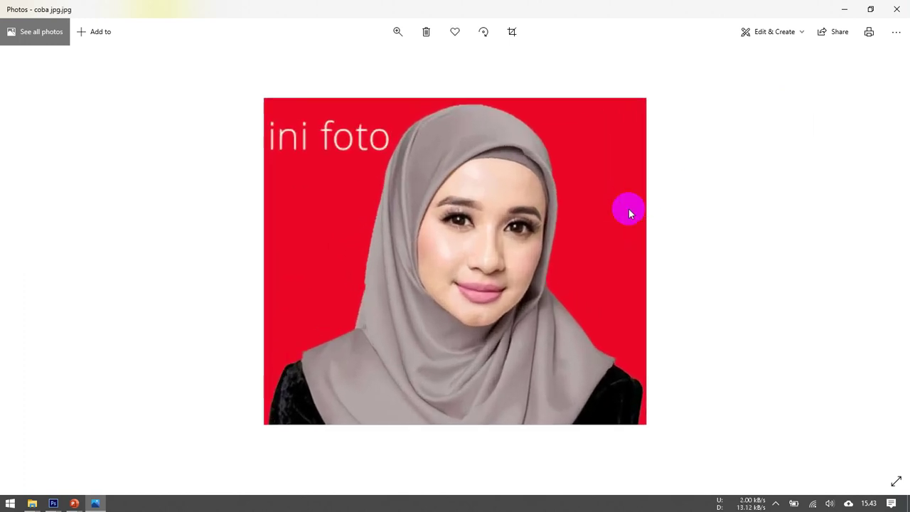
pyautogui.scroll(-2, 628, 209)
pyautogui.scroll(-3, 628, 209)
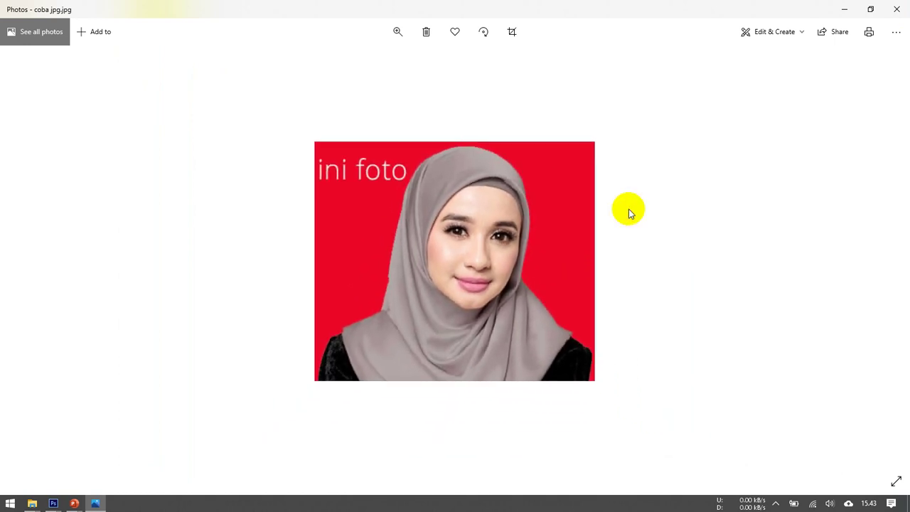
pyautogui.scroll(-2, 628, 209)
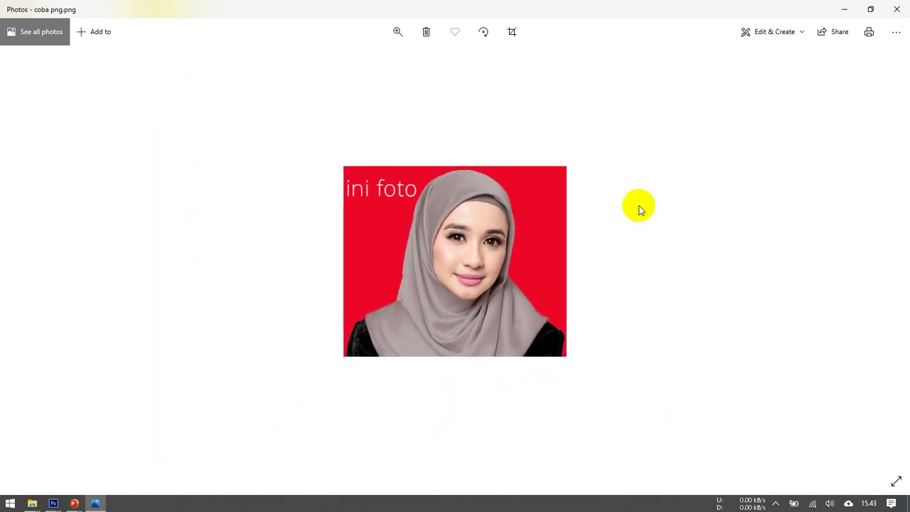
pyautogui.scroll(3, 638, 207)
pyautogui.scroll(-3, 638, 208)
pyautogui.click(896, 10)
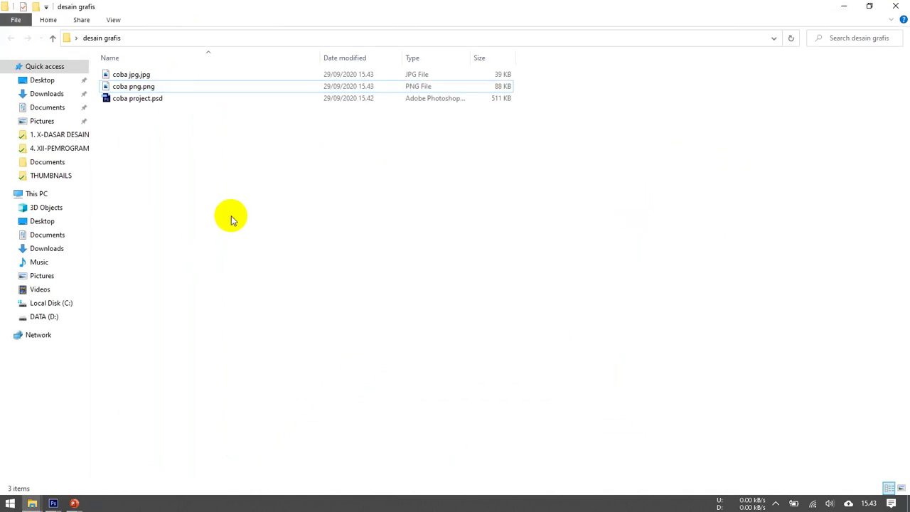
# Switch back to the coba project document in Photoshop and hide the merah, biru and ini foto layers
pyautogui.moveTo(53, 503)
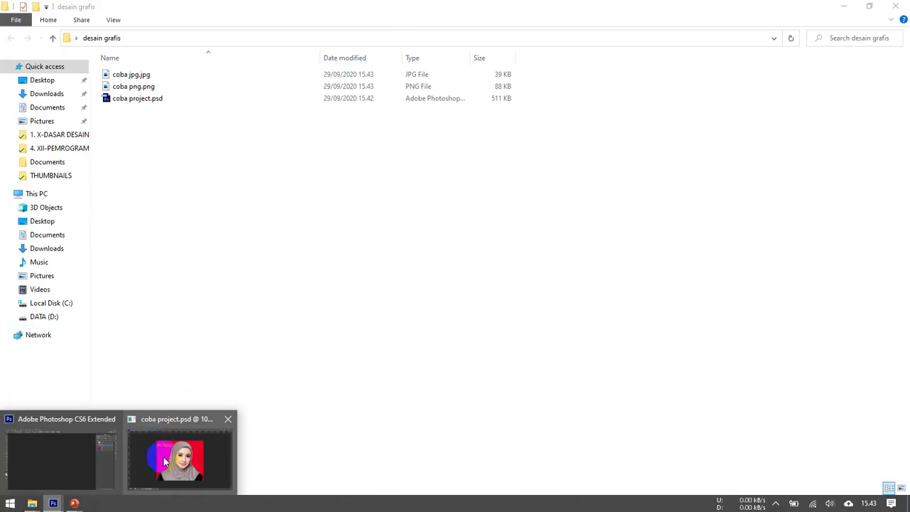
pyautogui.click(171, 462)
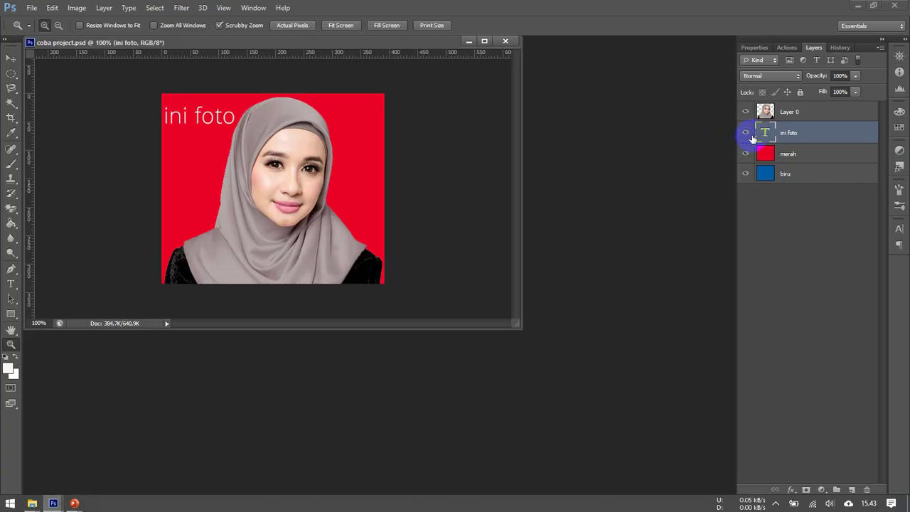
pyautogui.click(746, 175)
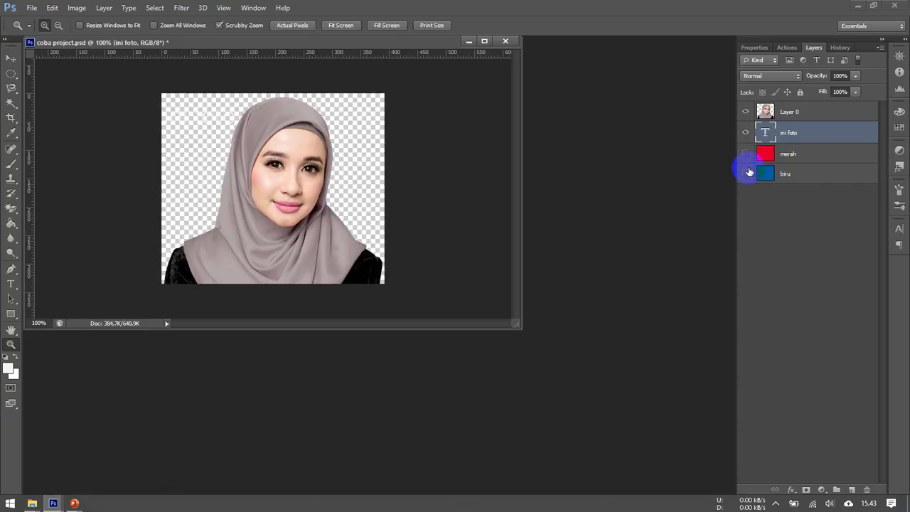
pyautogui.click(745, 136)
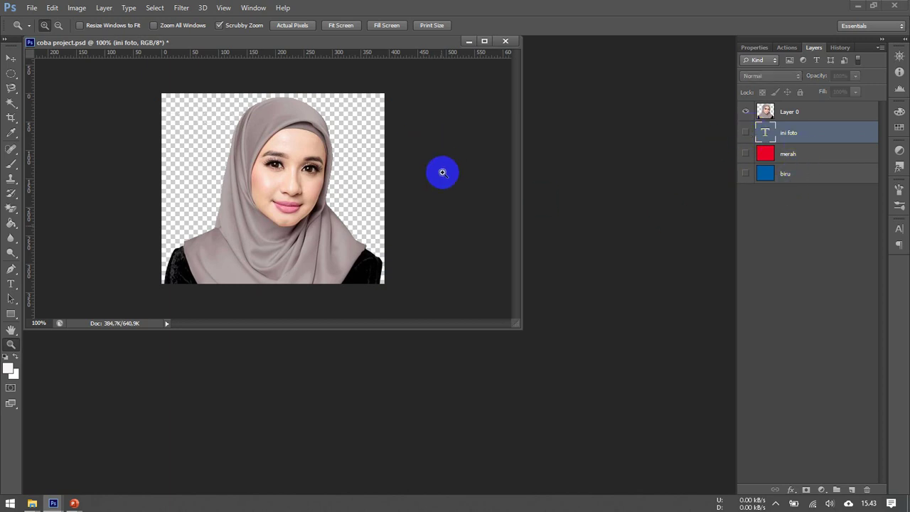
# Save a JPEG copy of the background-free portrait as coba 1 in the desain grafis folder, with quality 8 (High)
pyautogui.click(32, 8)
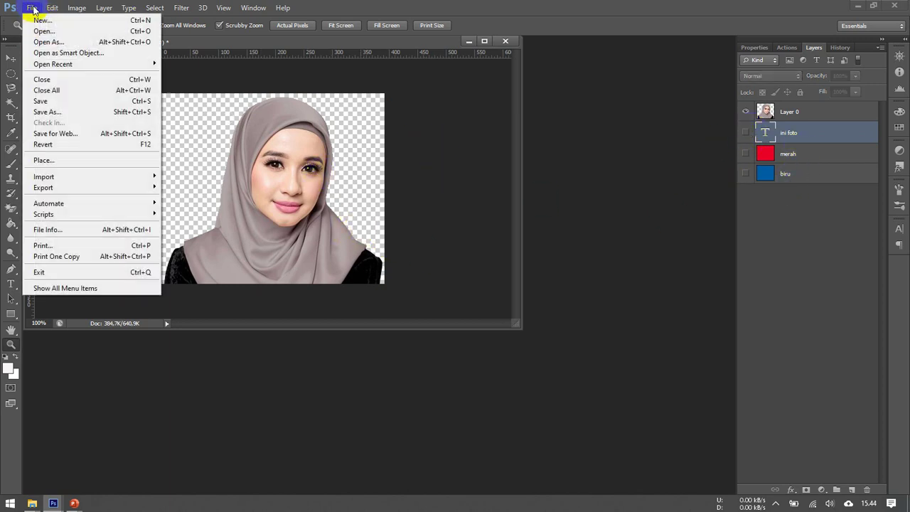
pyautogui.click(64, 113)
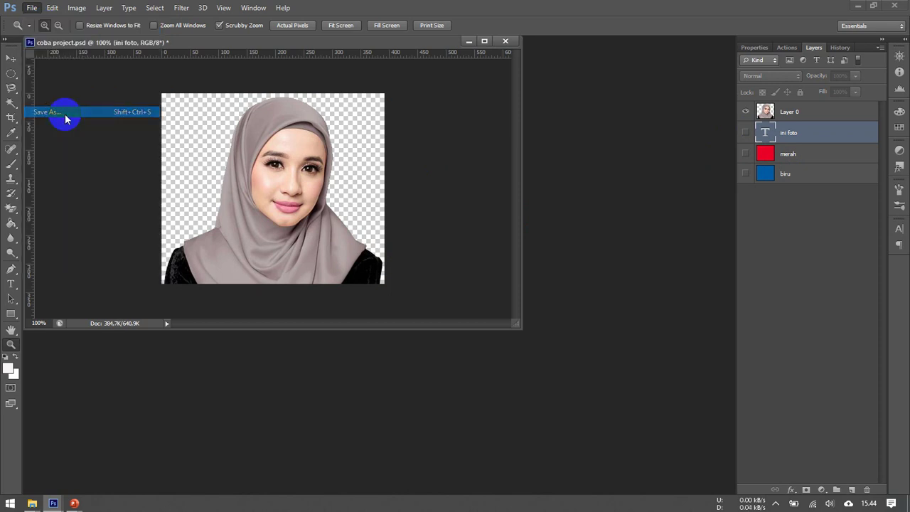
pyautogui.click(354, 237)
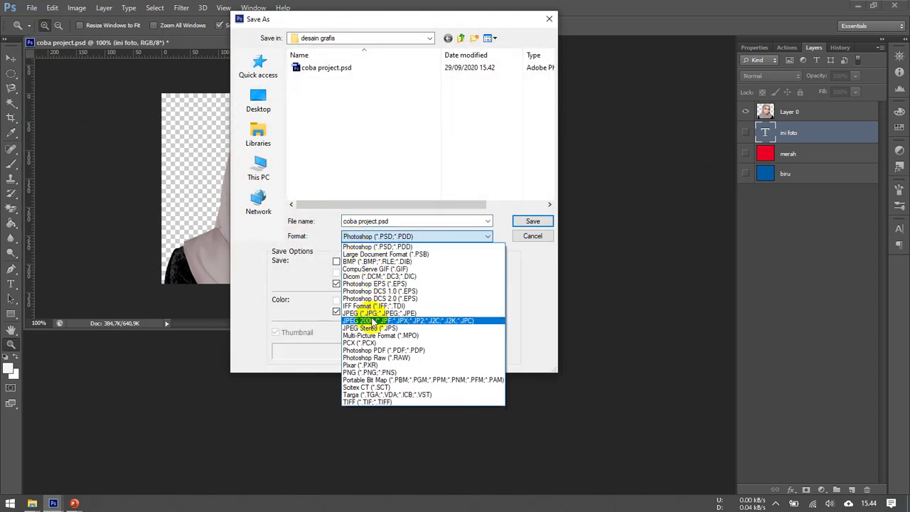
pyautogui.click(371, 313)
pyautogui.click(374, 221)
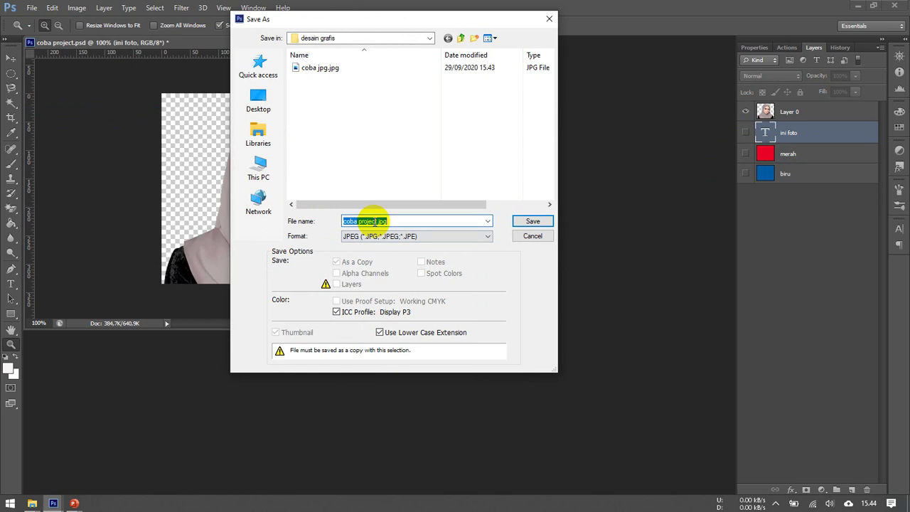
pyautogui.write('co')
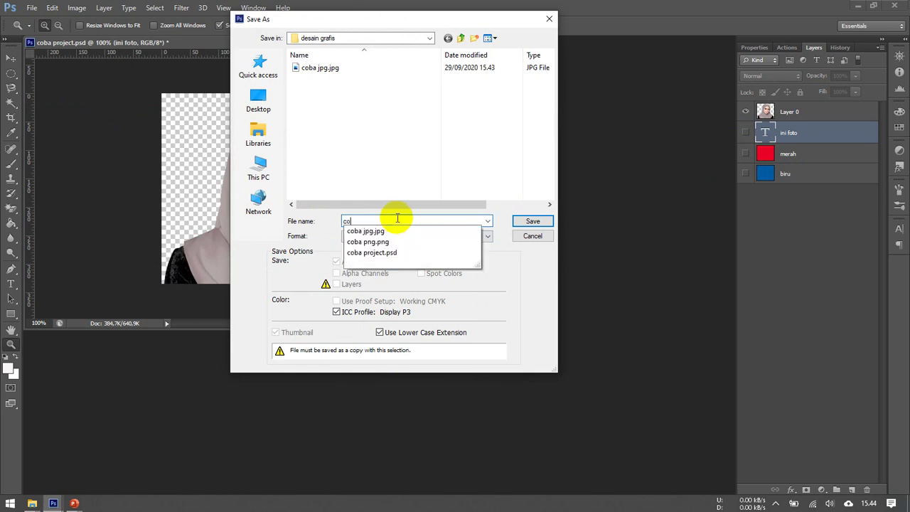
pyautogui.write('ba 1')
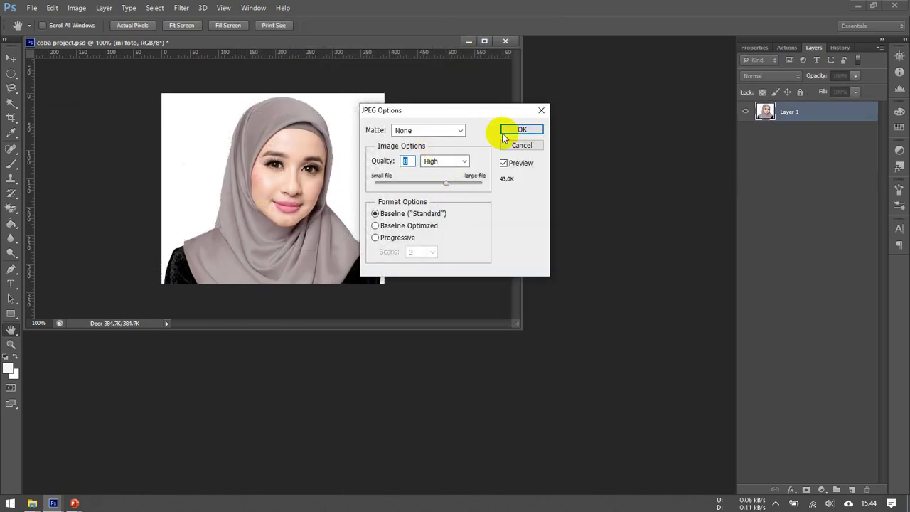
pyautogui.click(520, 129)
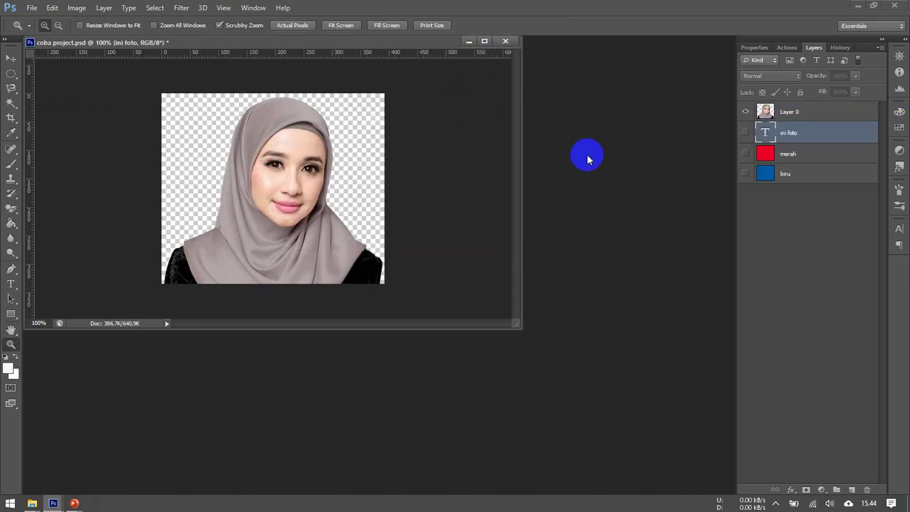
# Save a PNG copy of the background-free portrait as coba 2 in the desain grafis folder, with Smallest / Slow compression and no interlacing
pyautogui.click(31, 9)
pyautogui.click(82, 111)
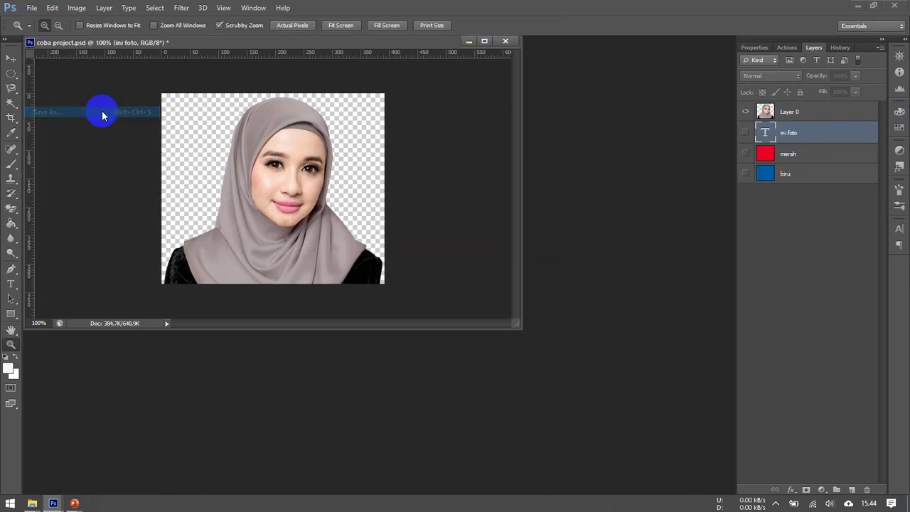
pyautogui.click(390, 238)
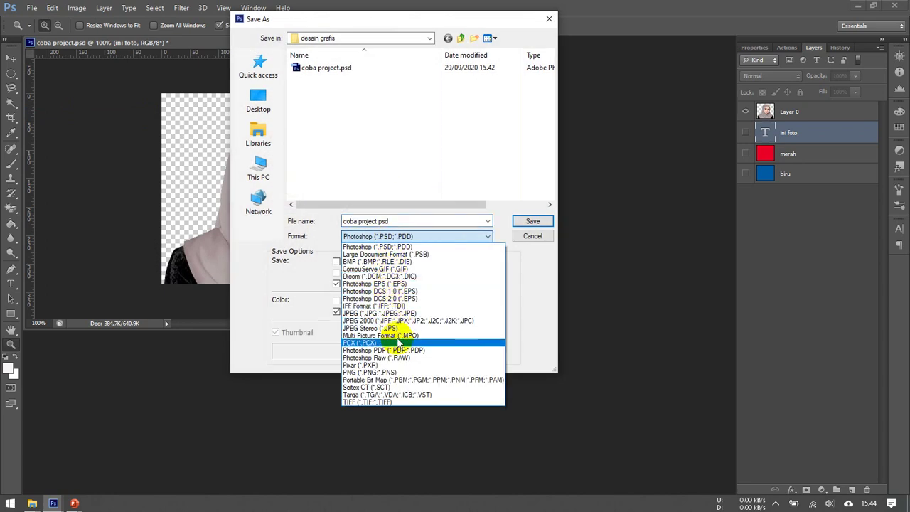
pyautogui.click(392, 364)
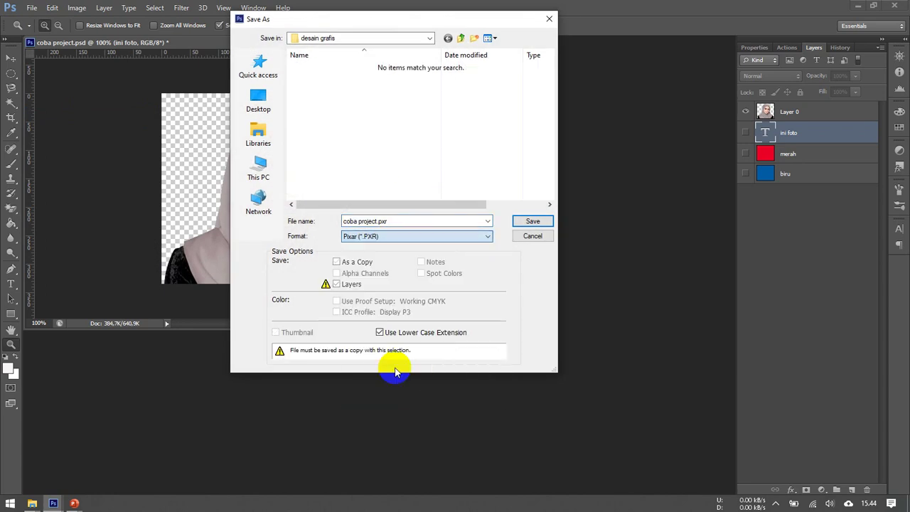
pyautogui.click(391, 238)
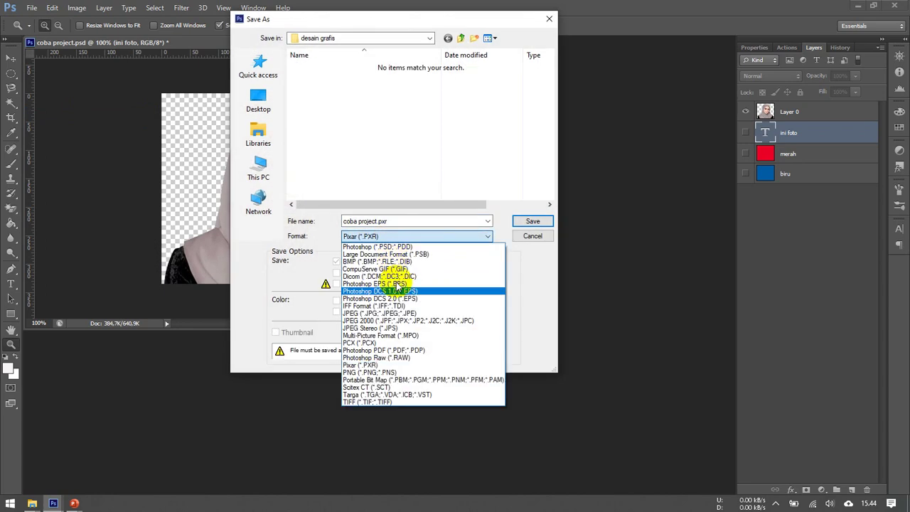
pyautogui.click(398, 371)
pyautogui.write('c')
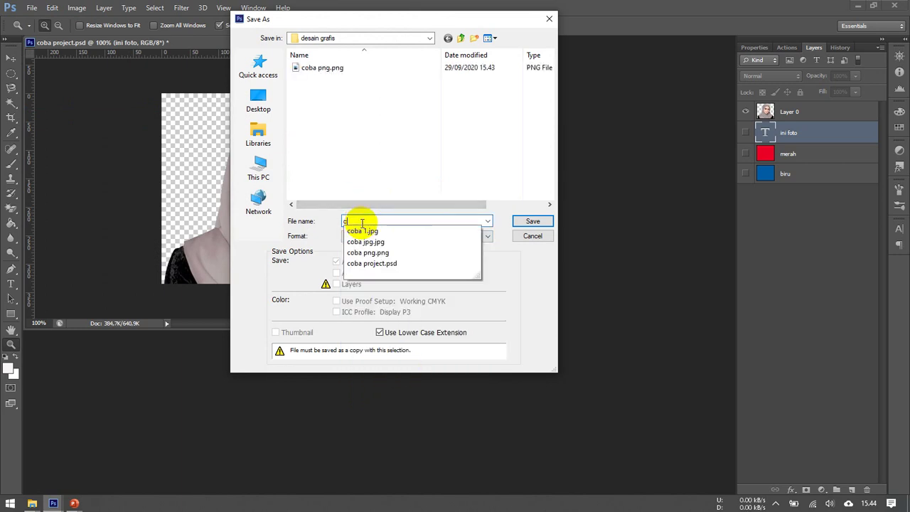
pyautogui.write('oba 2')
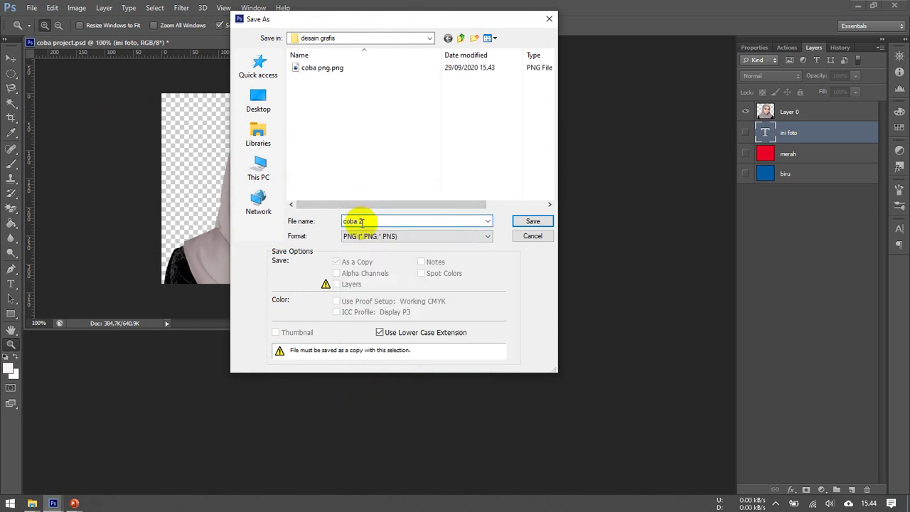
pyautogui.press('Return')
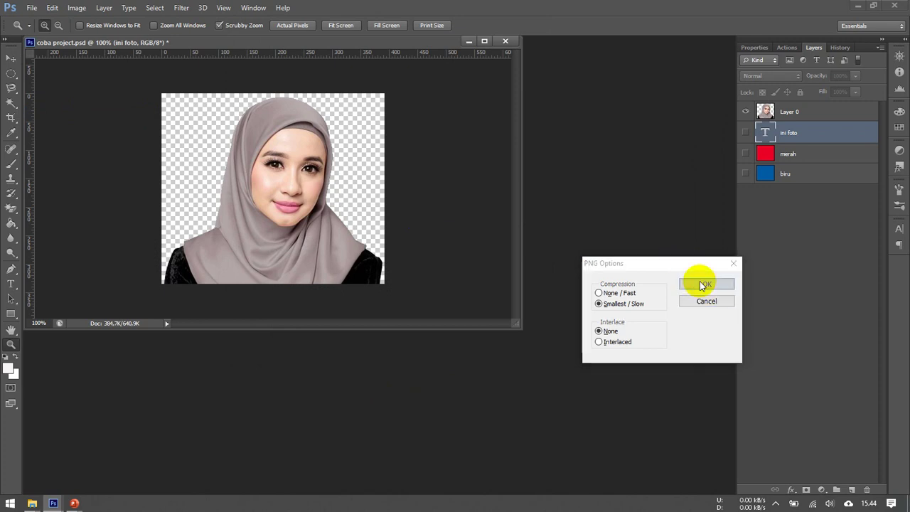
pyautogui.click(702, 285)
# Switch to the desain grafis folder, compare coba 1.jpg and coba 2.png enlarged in Photos, and close the viewer
pyautogui.click(32, 502)
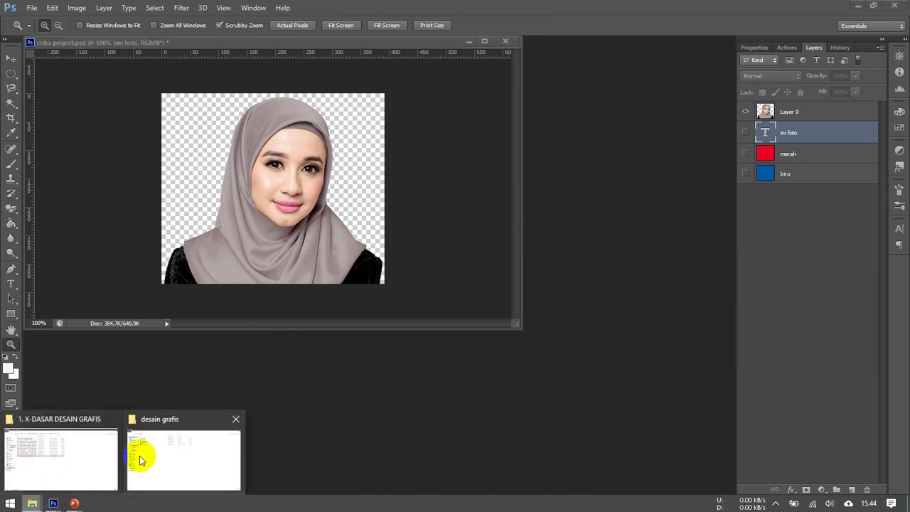
pyautogui.click(178, 451)
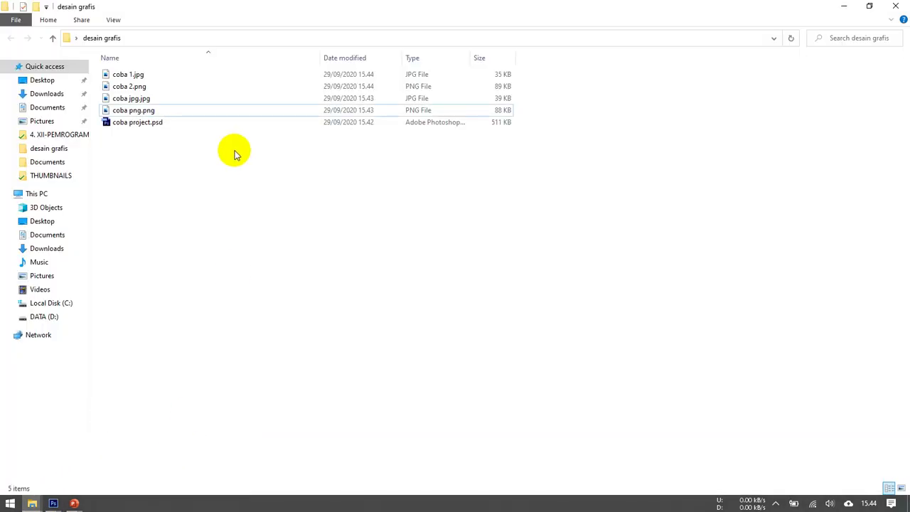
pyautogui.doubleClick(139, 77)
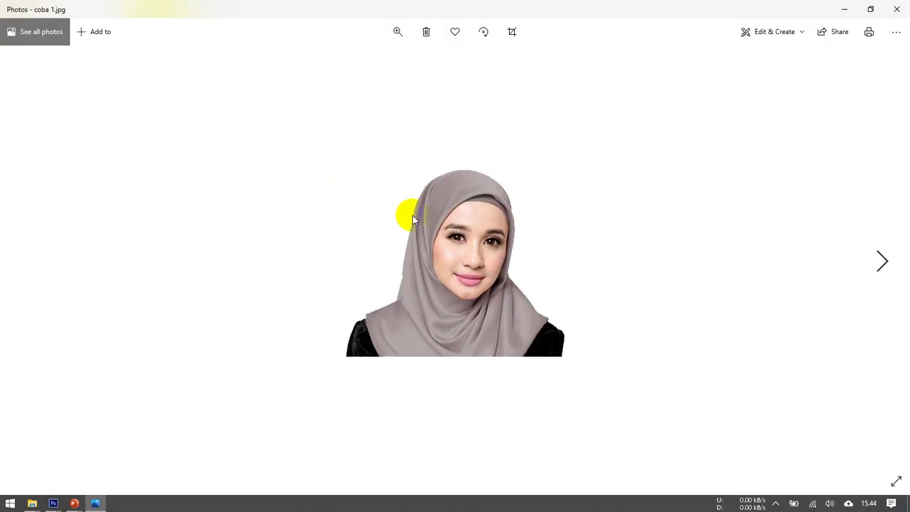
pyautogui.doubleClick(355, 199)
pyautogui.doubleClick(343, 196)
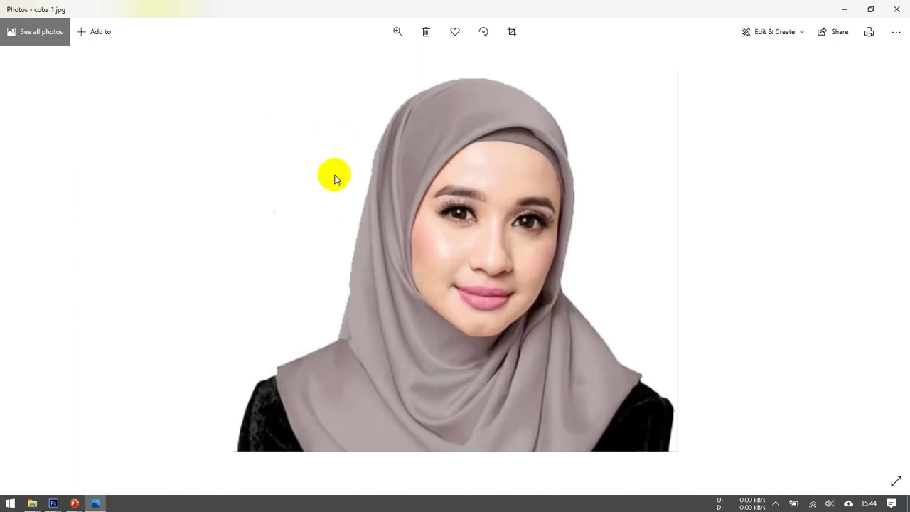
pyautogui.doubleClick(284, 191)
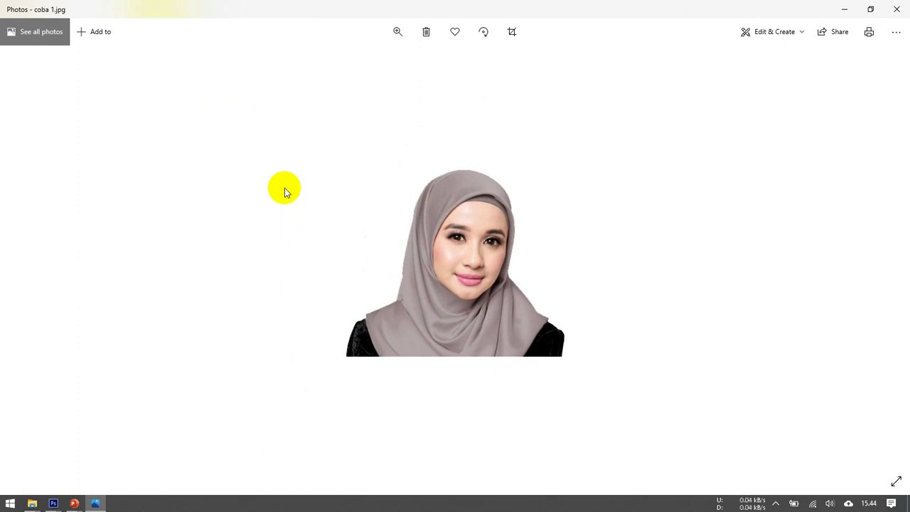
pyautogui.scroll(2, 377, 187)
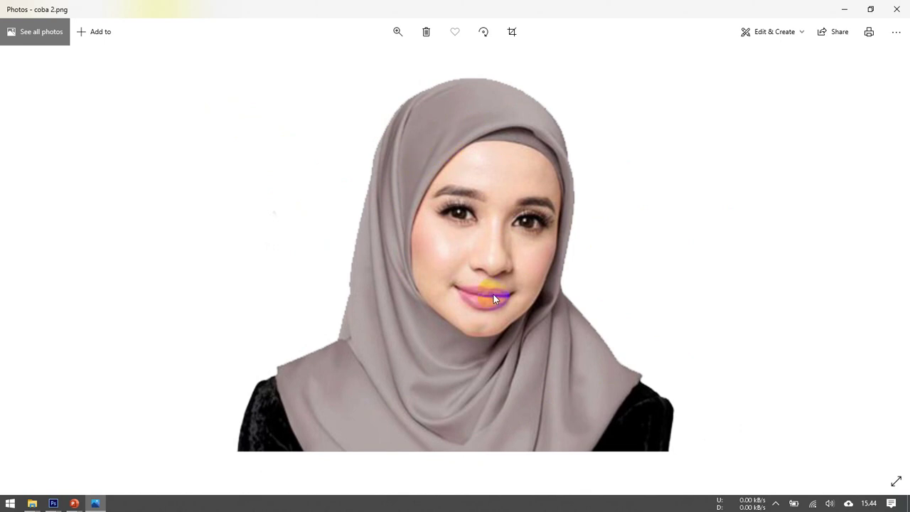
pyautogui.scroll(-3, 704, 288)
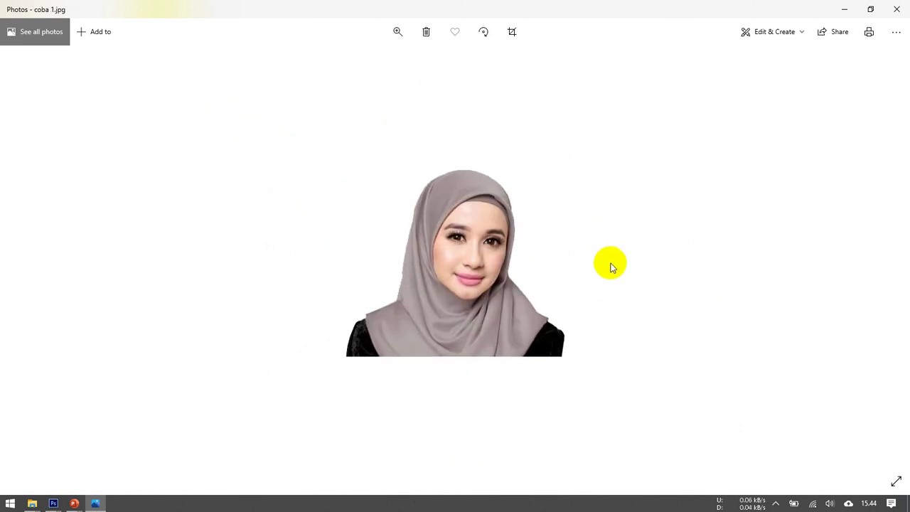
pyautogui.scroll(2, 601, 253)
pyautogui.moveTo(597, 189); pyautogui.dragTo(606, 281)
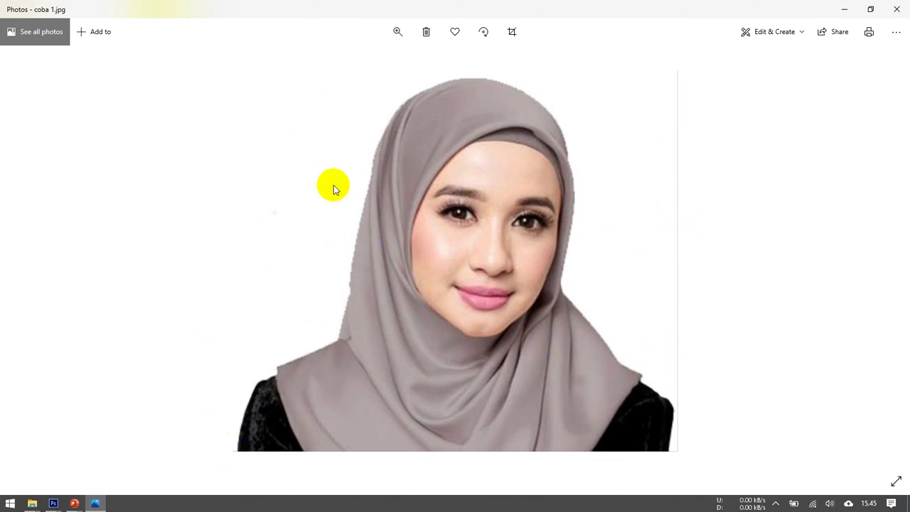
pyautogui.scroll(-3, 447, 192)
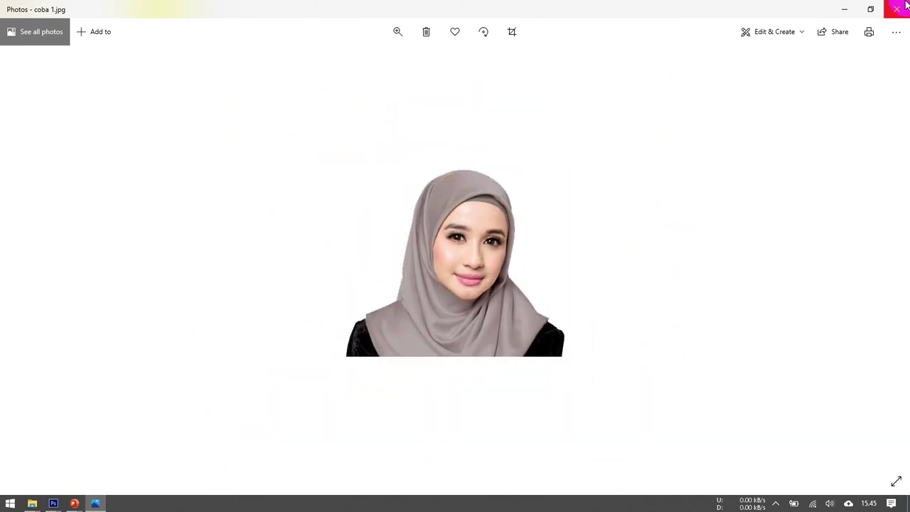
pyautogui.click(906, 3)
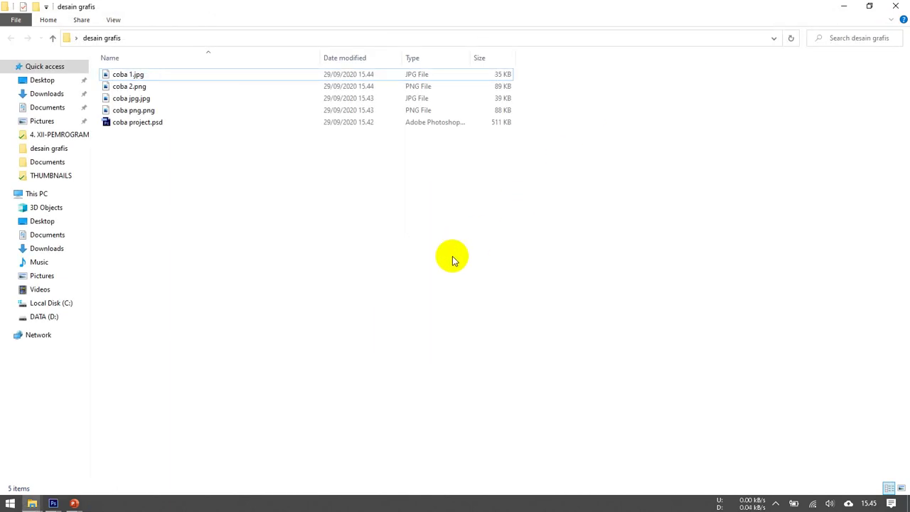
# Start a blank presentation in PowerPoint and apply the cyan design idea with colourful triangular peaks to the title slide
pyautogui.press('super')
pyautogui.write('power')
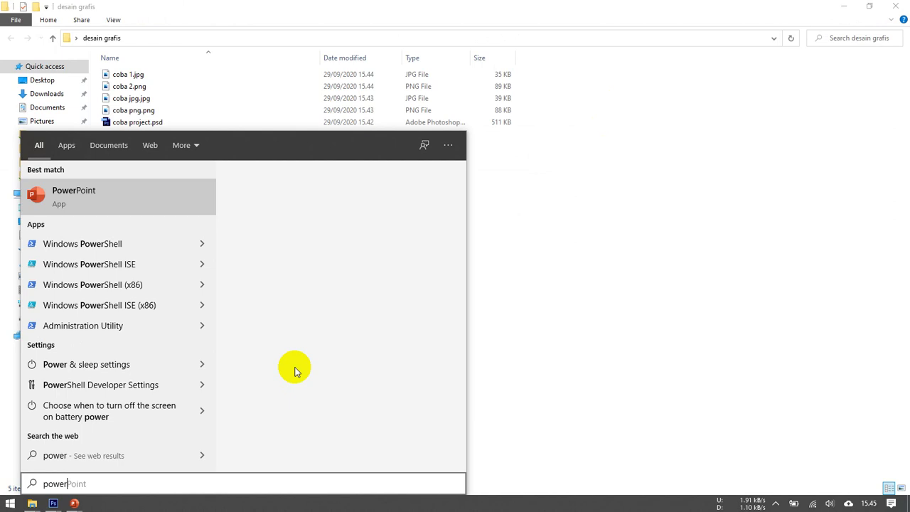
pyautogui.press('Return')
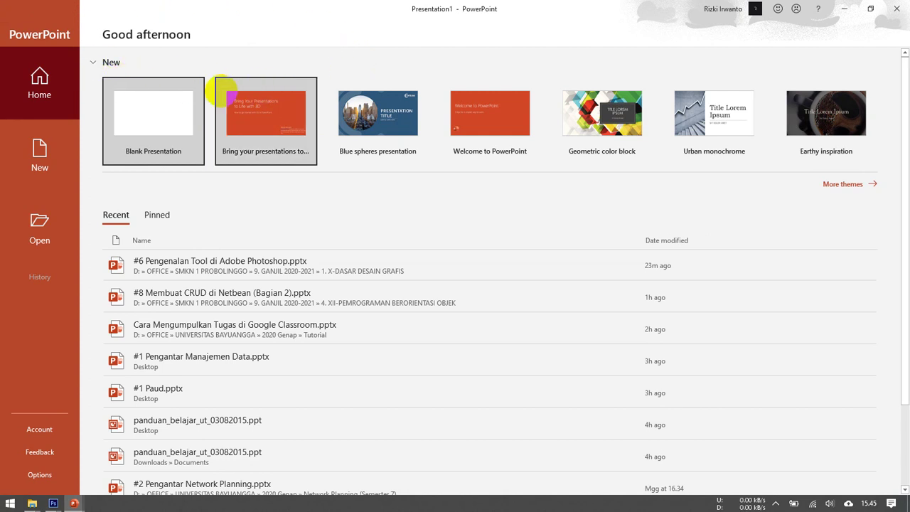
pyautogui.click(197, 89)
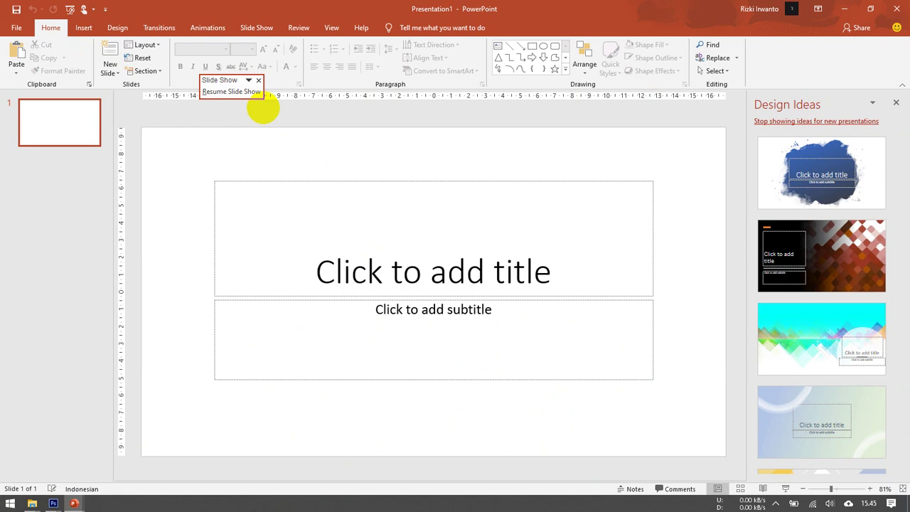
pyautogui.click(258, 79)
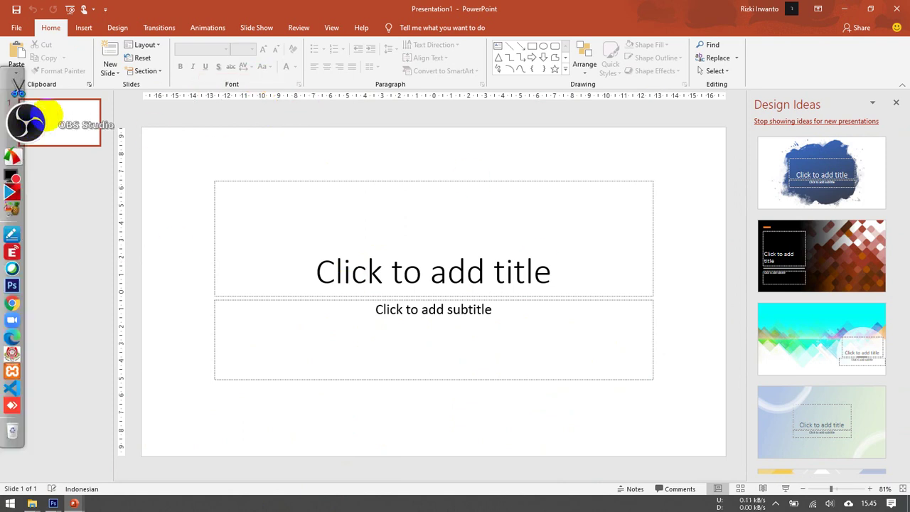
pyautogui.click(76, 91)
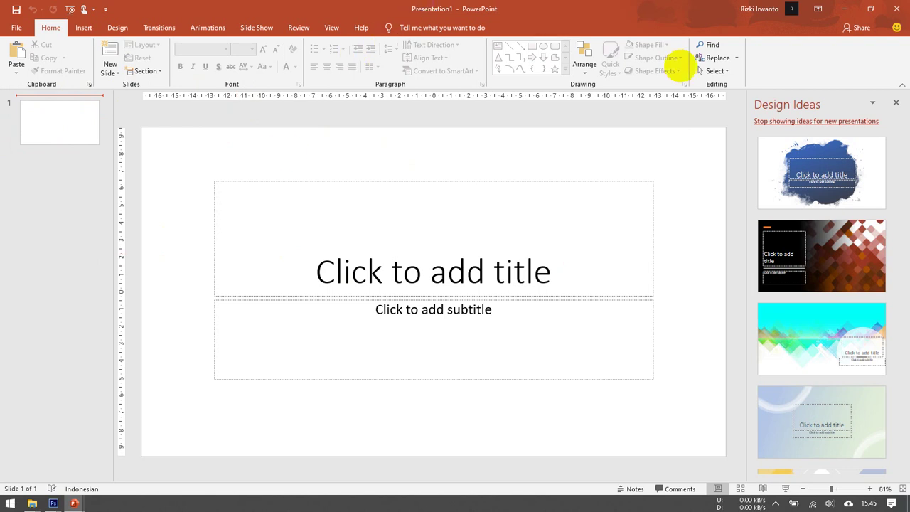
pyautogui.click(840, 355)
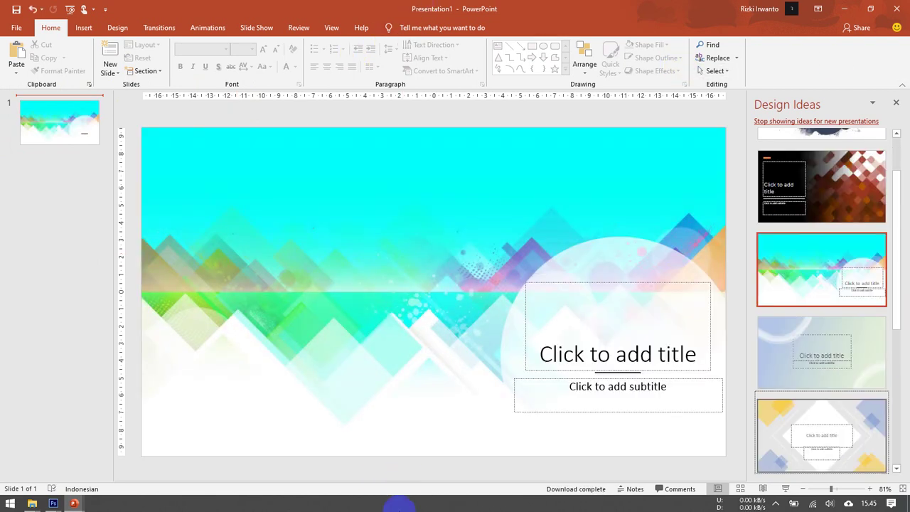
# Show the desktop and switch to the desain grafis folder in File Explorer
pyautogui.click(908, 507)
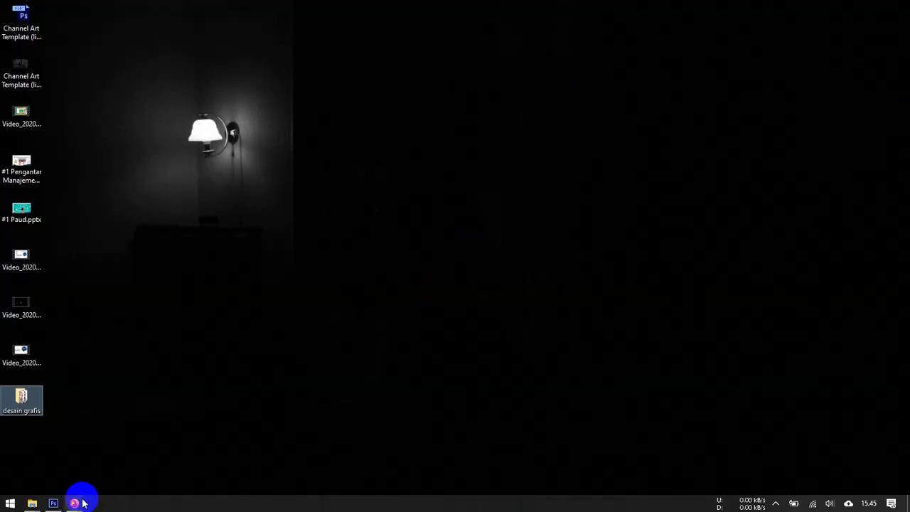
pyautogui.moveTo(36, 506)
pyautogui.click(166, 454)
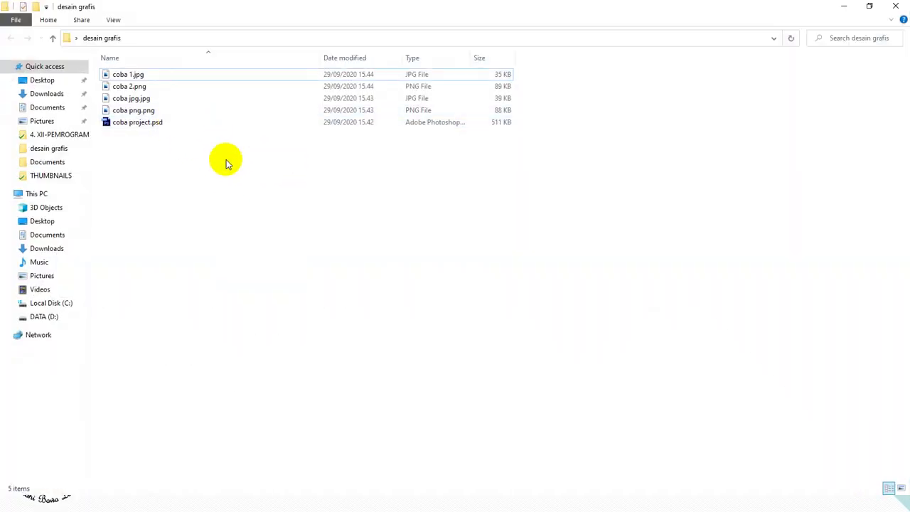
# Try to transfer coba 1.jpg from the desain grafis folder onto the presentation slide
pyautogui.click(177, 78)
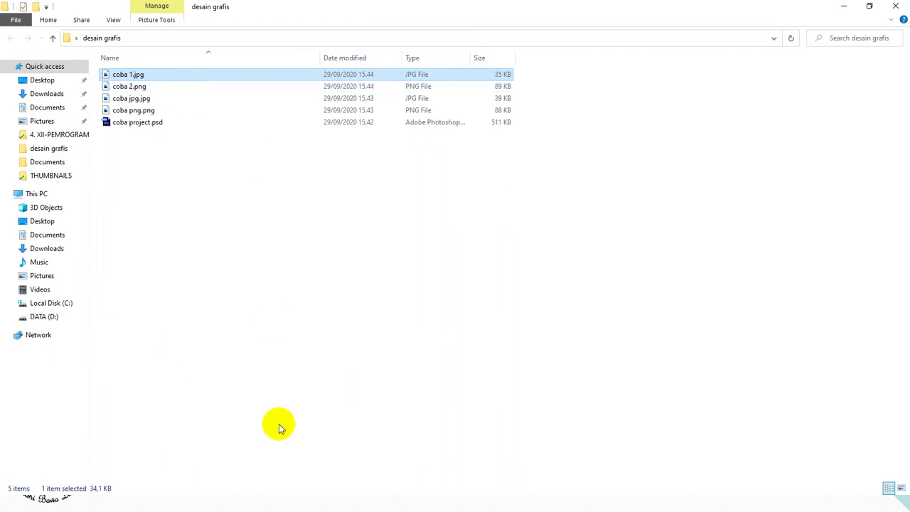
pyautogui.moveTo(116, 76); pyautogui.dragTo(270, 314)
pyautogui.click(322, 436)
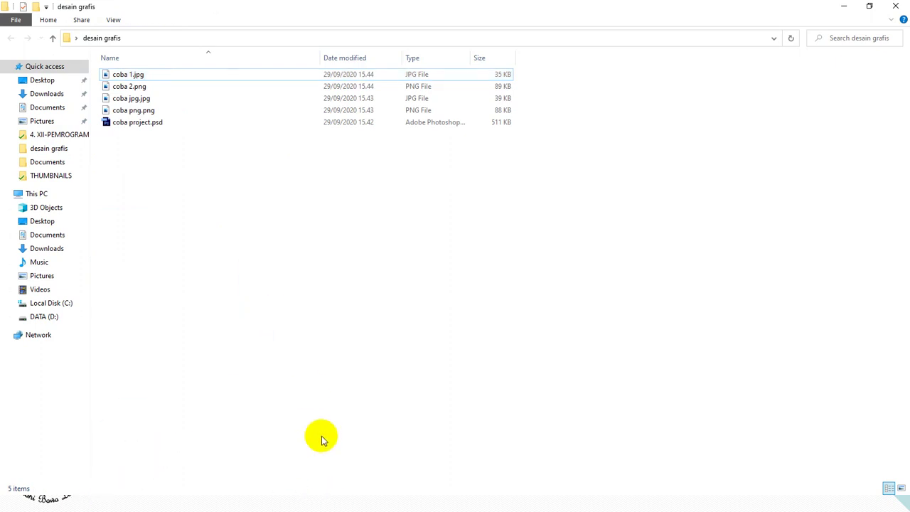
# End the running slide show of the Photoshop tools presentation and return to the desain grafis folder
pyautogui.hotkey('alt', 'Tab')
pyautogui.hotkey('alt', 'Tab')
pyautogui.hotkey('alt', 'Tab')
pyautogui.hotkey('alt', 'Tab')
pyautogui.press('Escape')
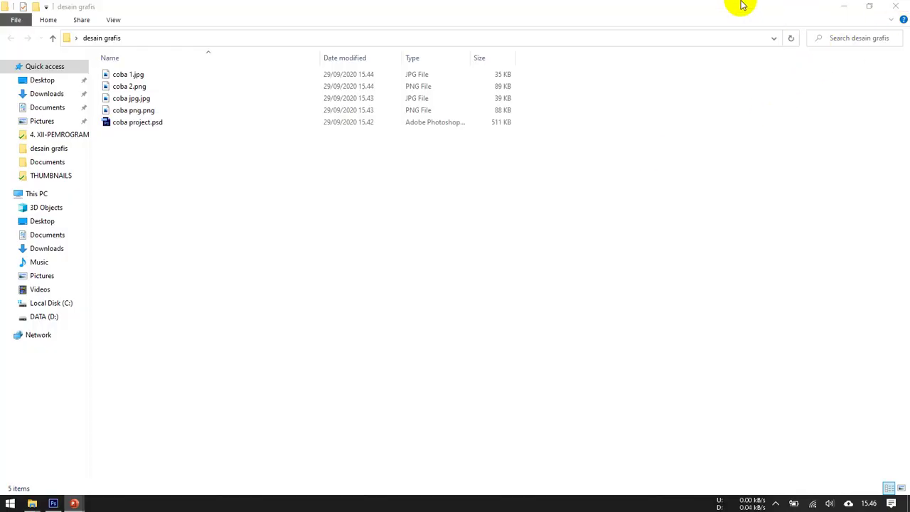
# Insert coba 1.jpg from the desain grafis folder into the new presentation and move it to the slide's upper-left area
pyautogui.click(118, 77)
pyautogui.moveTo(118, 76); pyautogui.dragTo(288, 309)
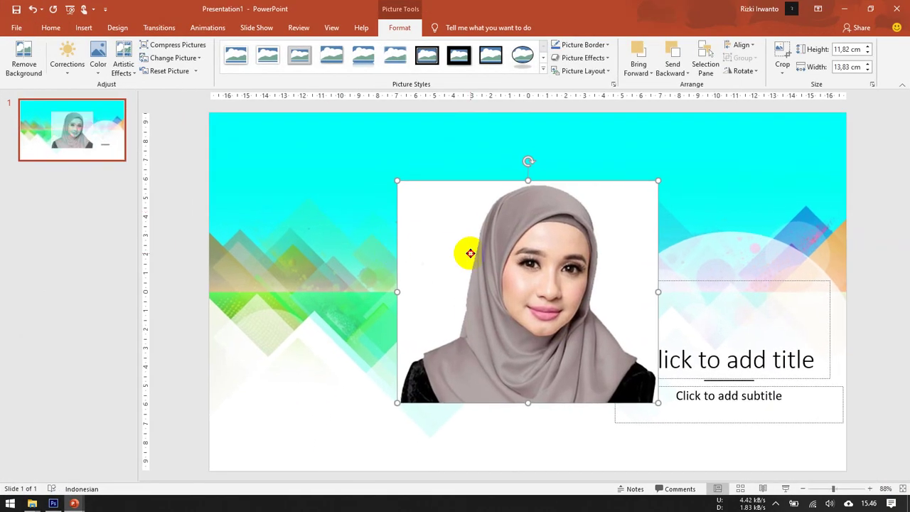
pyautogui.moveTo(469, 252); pyautogui.dragTo(320, 195)
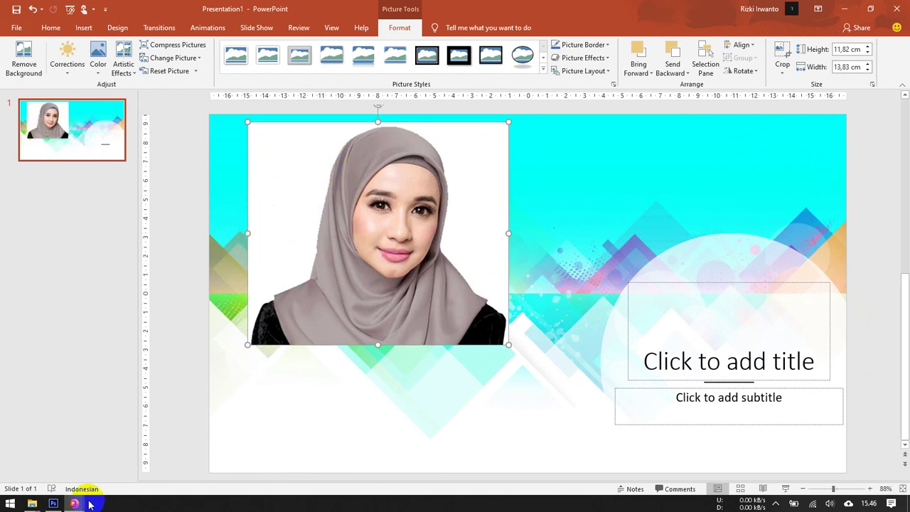
# Insert coba 2.png from the desain grafis folder onto the slide and align it beside the JPEG picture, then select the JPEG for comparison
pyautogui.click(29, 504)
pyautogui.click(169, 457)
pyautogui.moveTo(121, 86); pyautogui.dragTo(579, 231)
pyautogui.moveTo(612, 204); pyautogui.dragTo(687, 244)
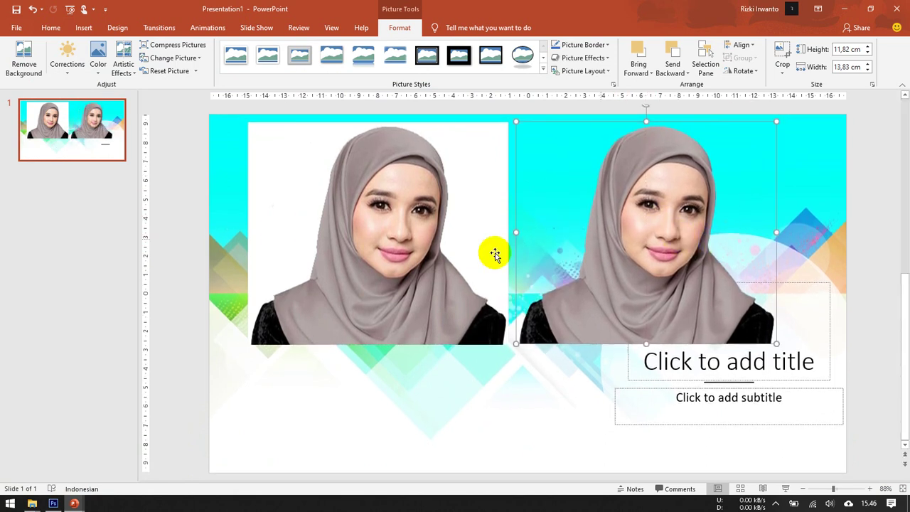
pyautogui.click(333, 226)
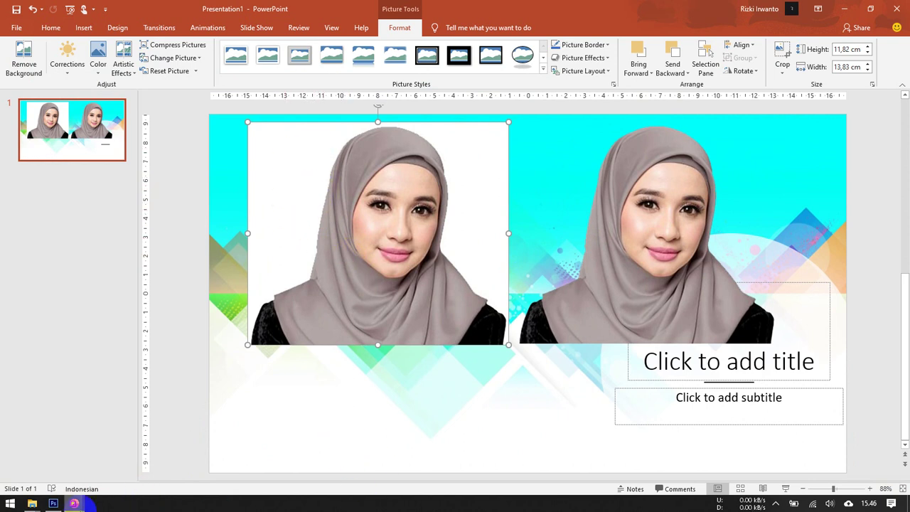
# Switch to the #6 Pengenalan Tool di Adobe Photoshop presentation, start its slide show and advance to the TUGAS slide
pyautogui.moveTo(74, 503)
pyautogui.click(61, 454)
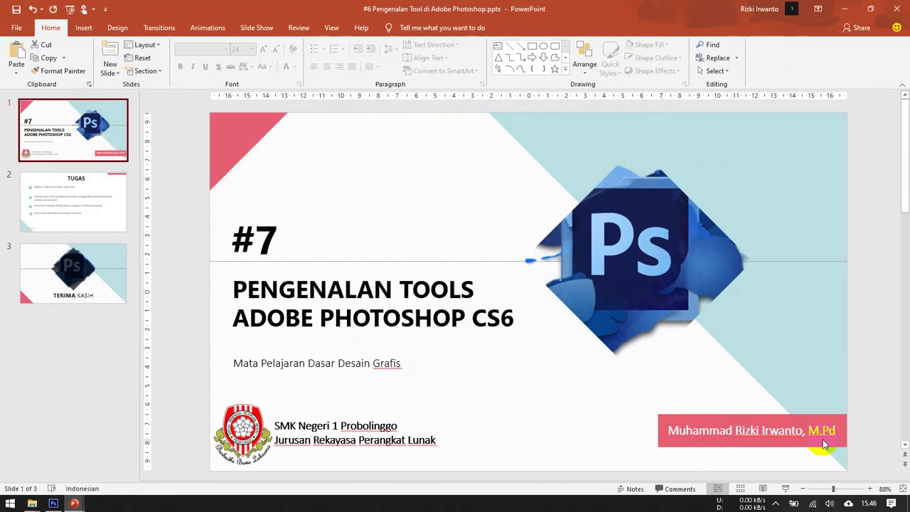
pyautogui.click(788, 488)
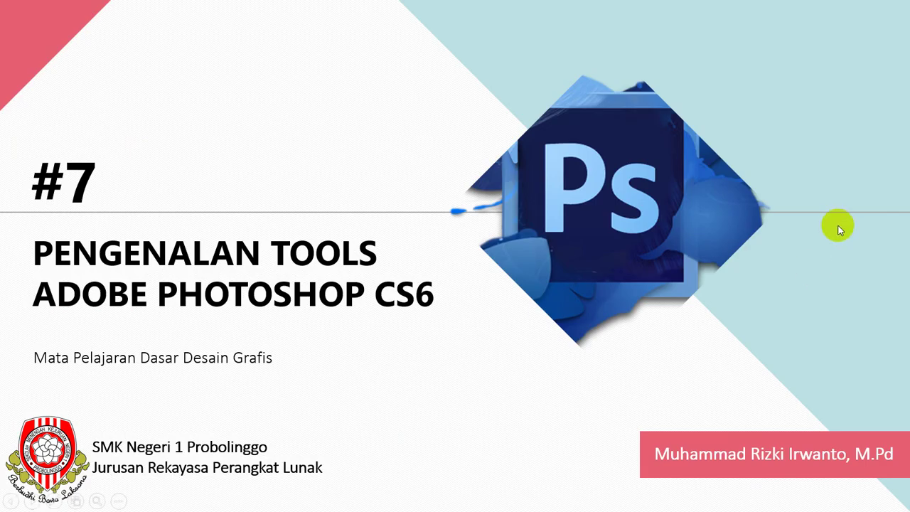
pyautogui.click(840, 230)
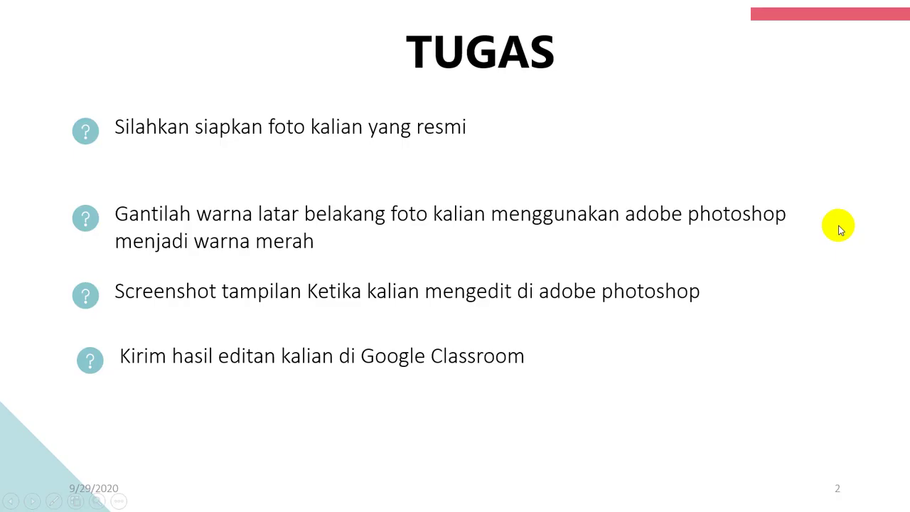